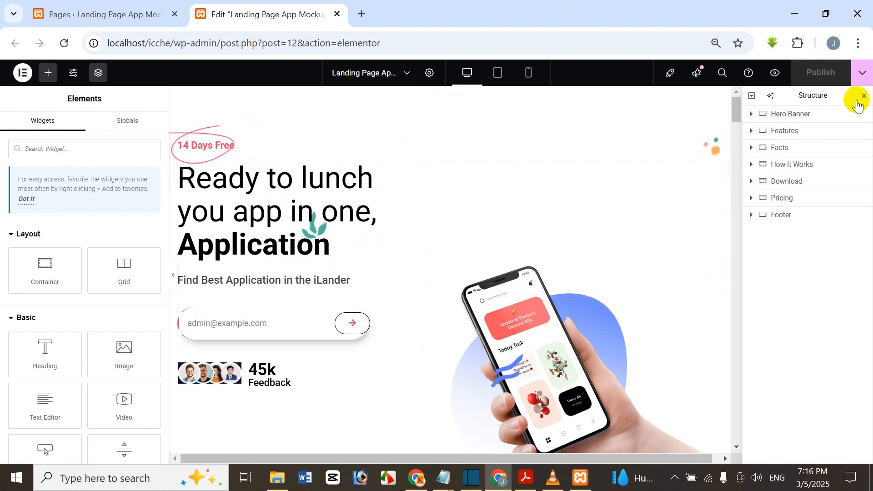
Step: Look over the landing page from the hero banner down to the footer and back, with its section structure displayed
left_click_drag(734, 110, 726, 474)
left_click_drag(735, 435, 758, 98)
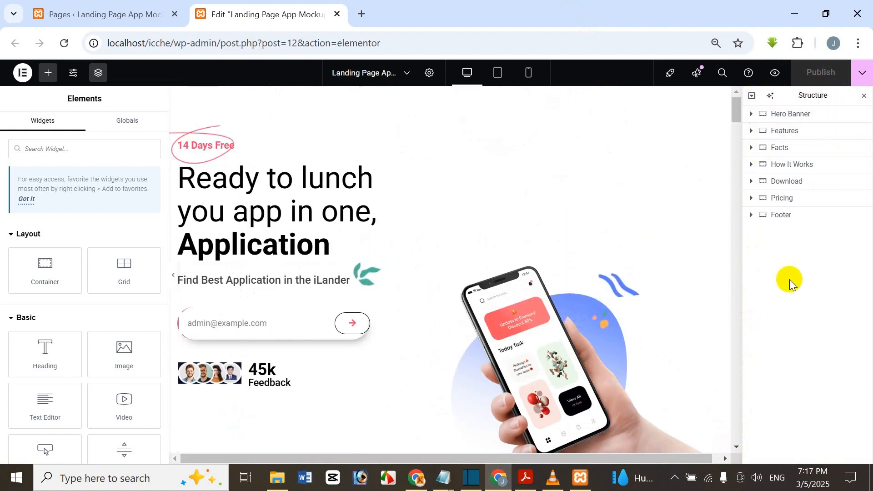
left_click(864, 99)
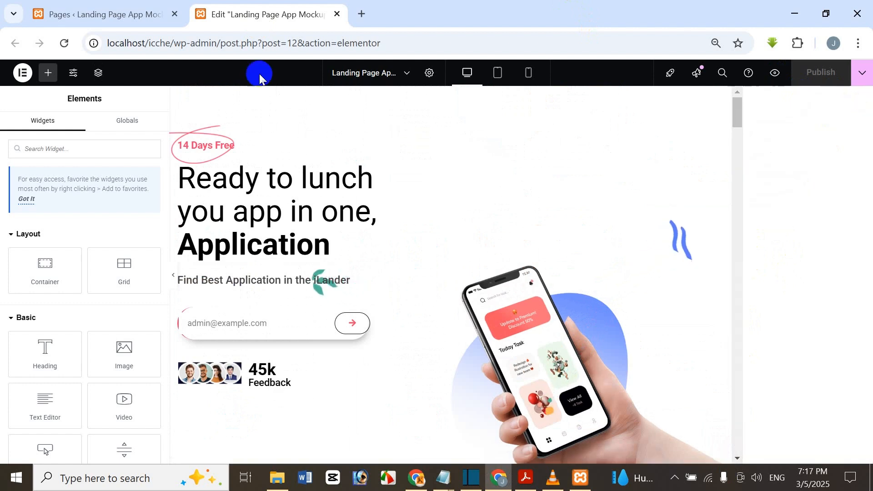
left_click(99, 73)
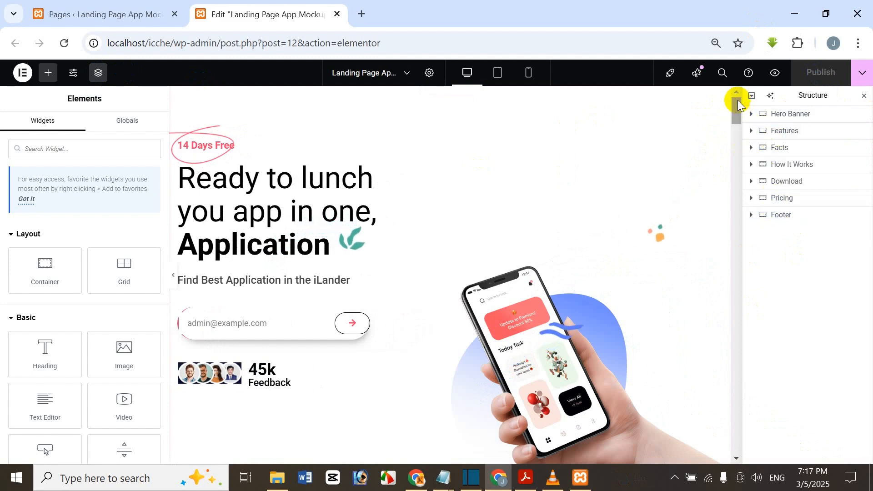
left_click_drag(737, 104, 739, 428)
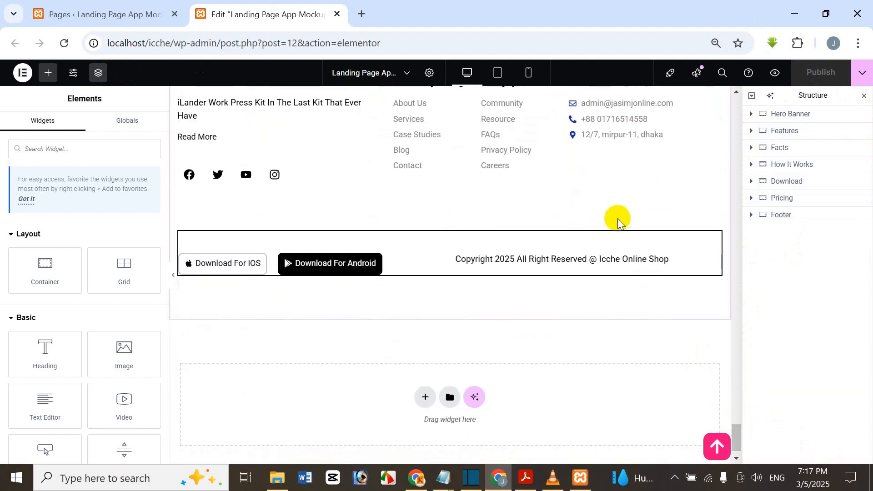
left_click_drag(740, 432, 737, 94)
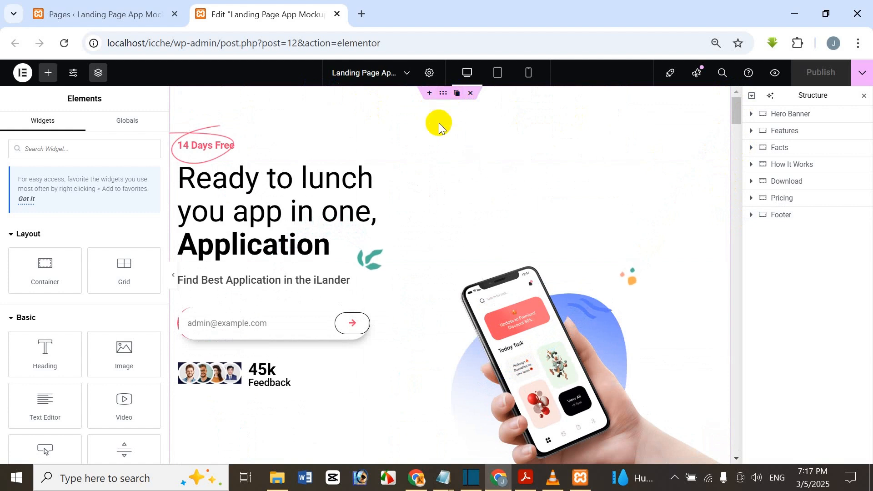
Step: Add a new Flexbox container with the Direction Row structure above the Hero Banner section
mouse_move(424, 95)
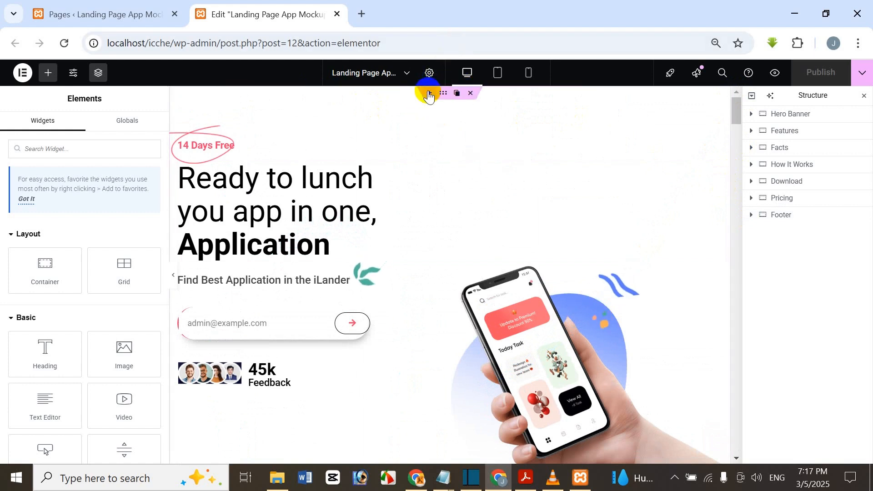
left_click(429, 93)
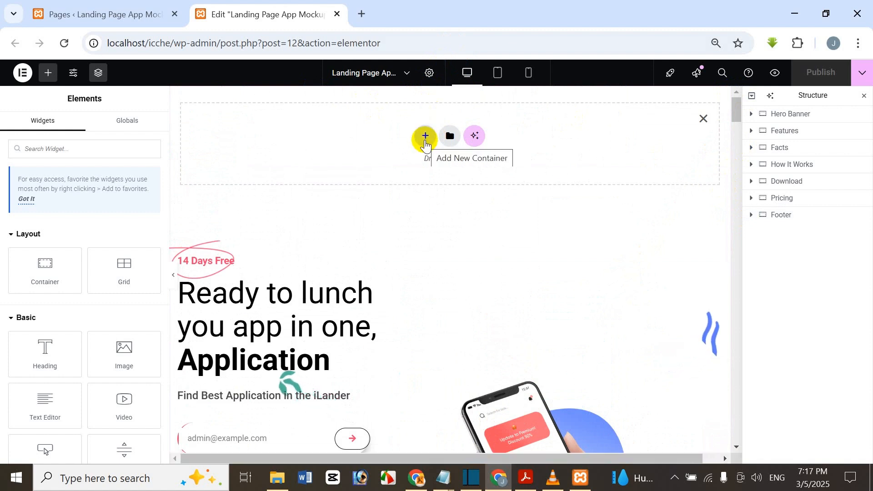
left_click(425, 139)
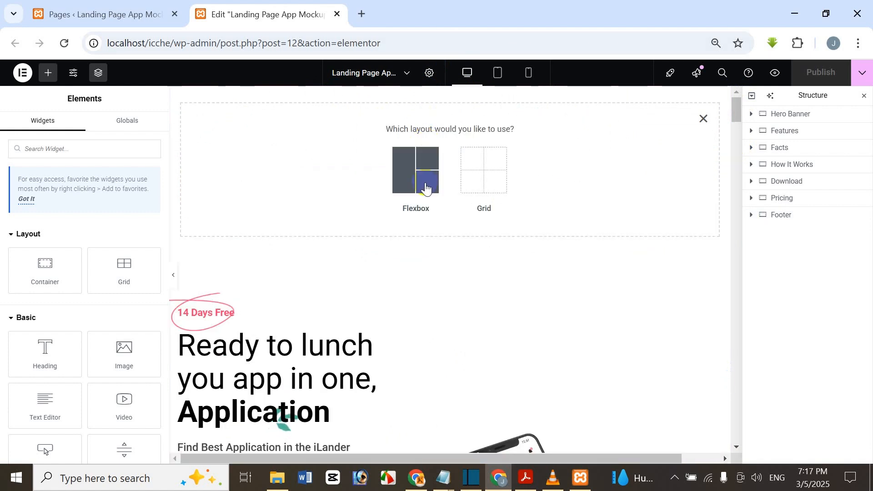
left_click(426, 184)
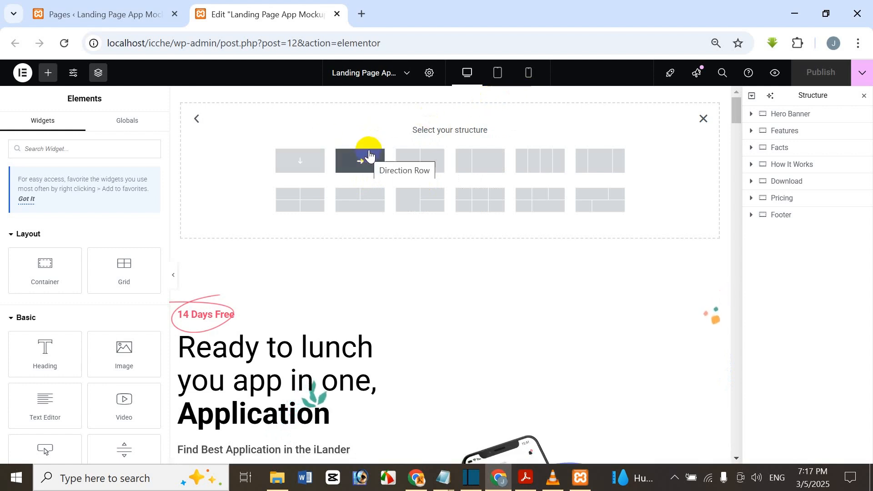
left_click(361, 169)
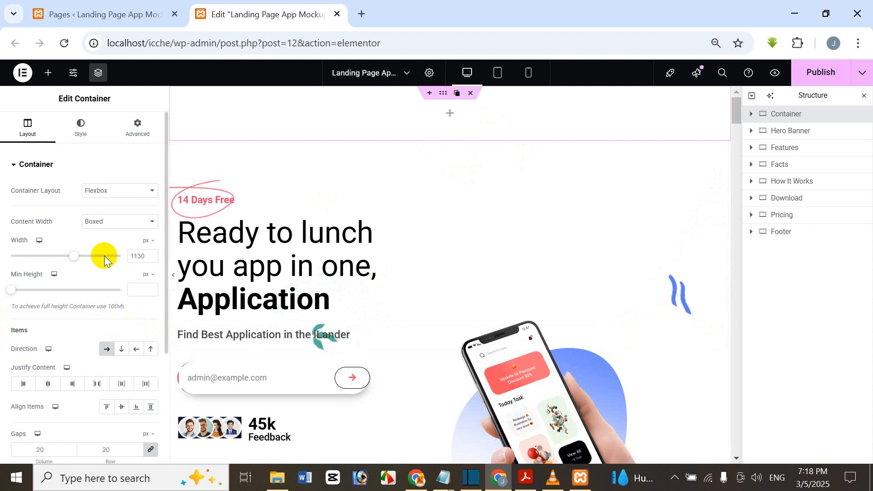
Step: Unlink the new container's padding values and set them to 20 px top, 15 px right, 20 px bottom and 15 px left
left_click(133, 139)
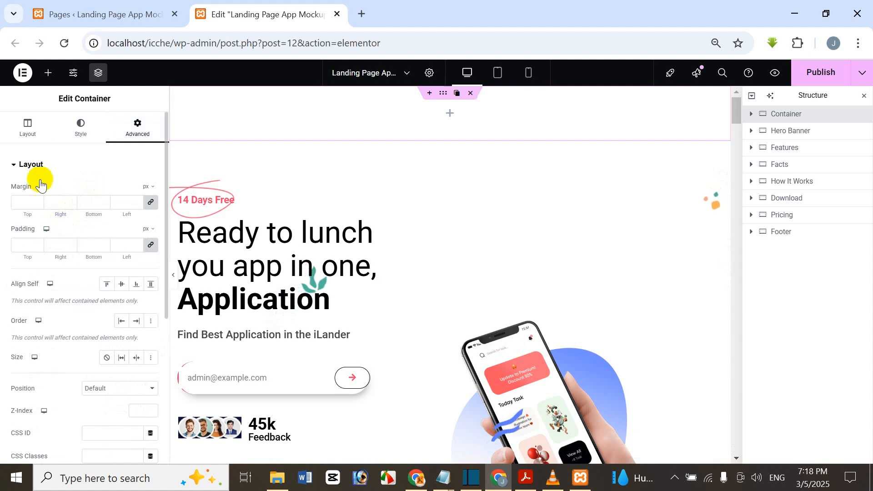
left_click(151, 245)
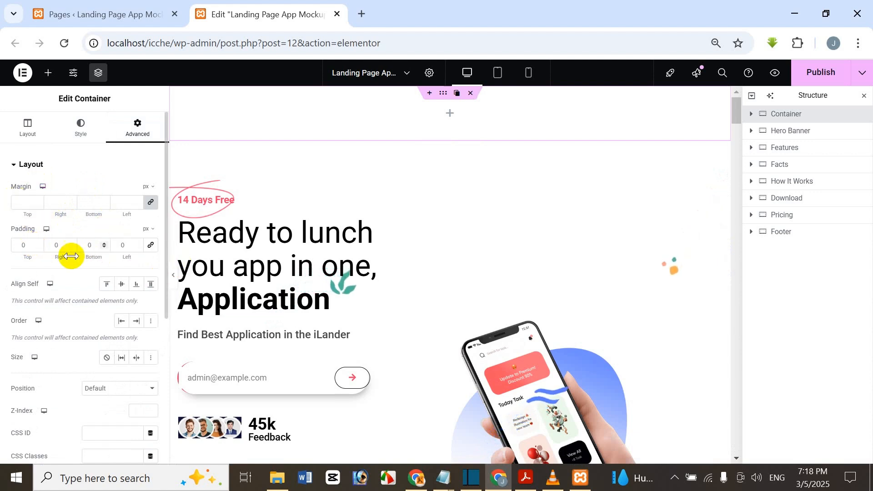
left_click(24, 246)
type("20")
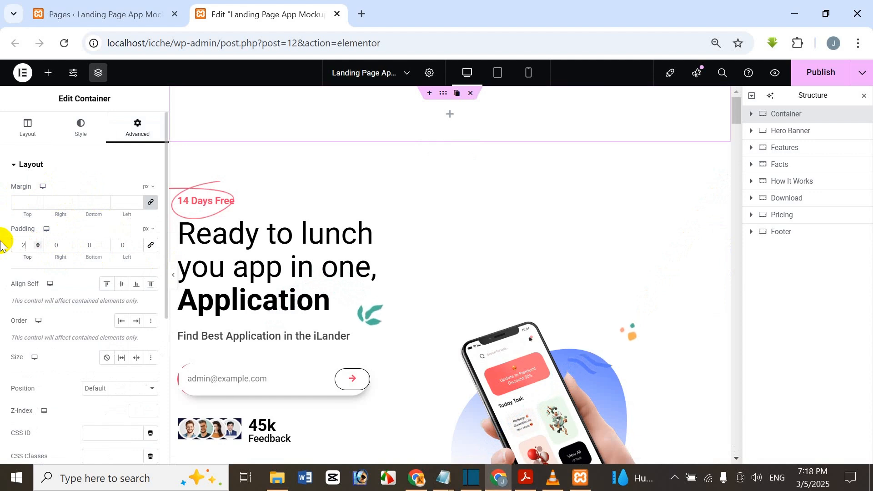
left_click(53, 245)
type("15")
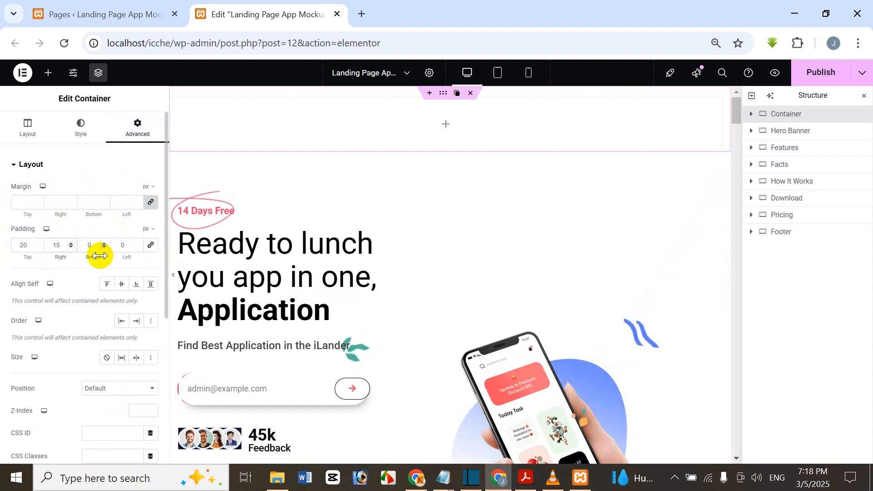
left_click_drag(94, 246, 2, 250)
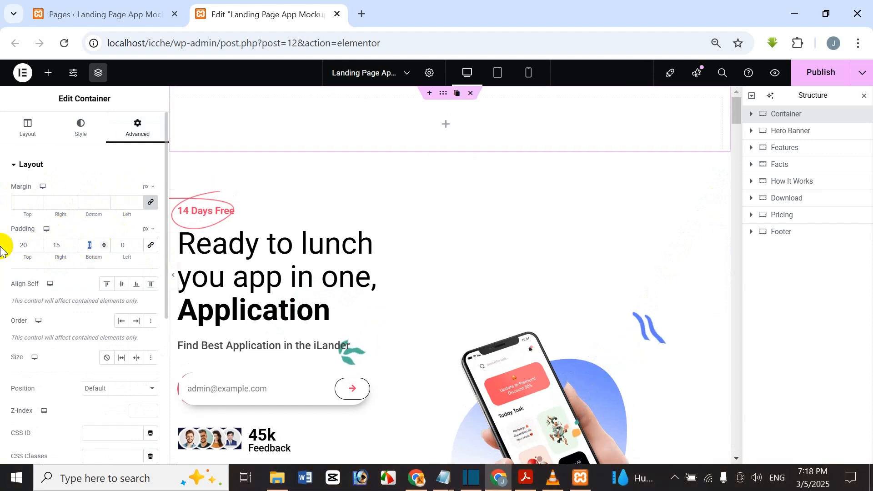
type("20")
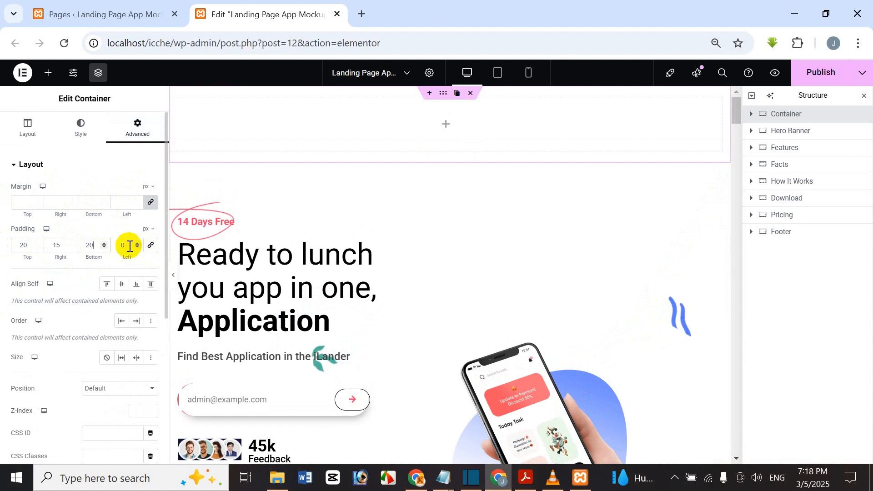
left_click_drag(127, 243, 2, 264)
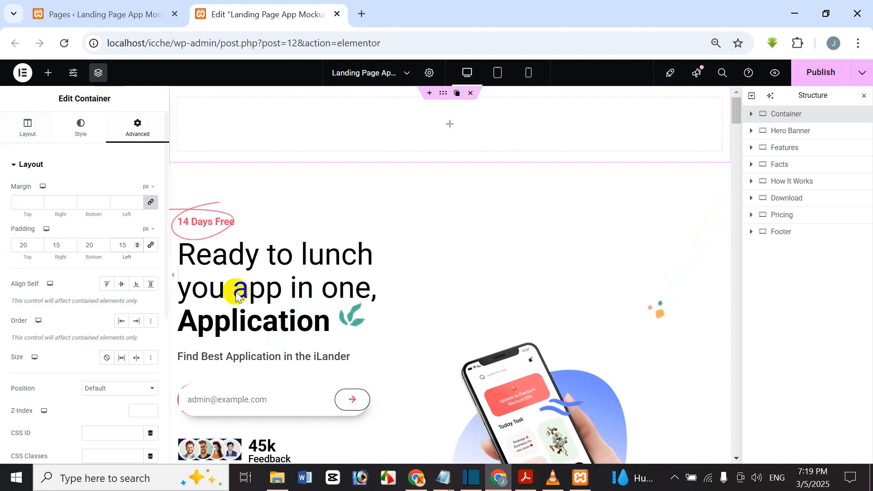
Step: Add an Image widget to the new container, showing iLander-Logo.png from the media library at Full resolution
left_click(48, 73)
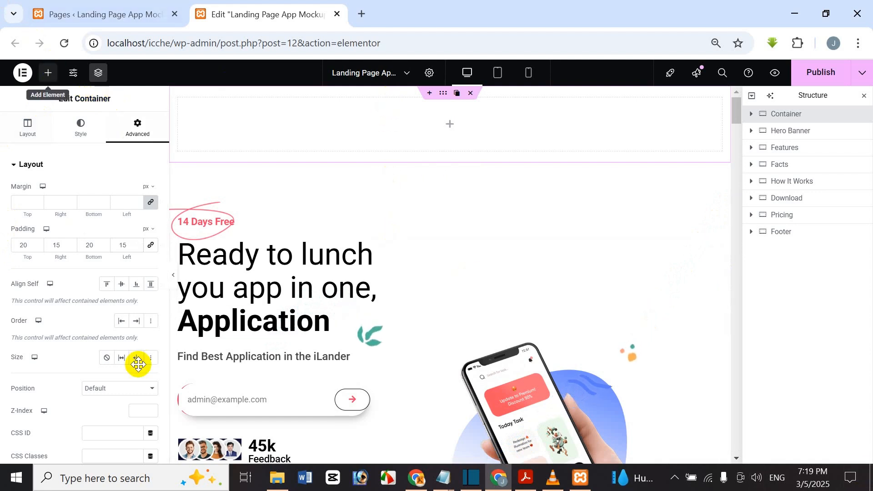
left_click_drag(141, 362, 342, 136)
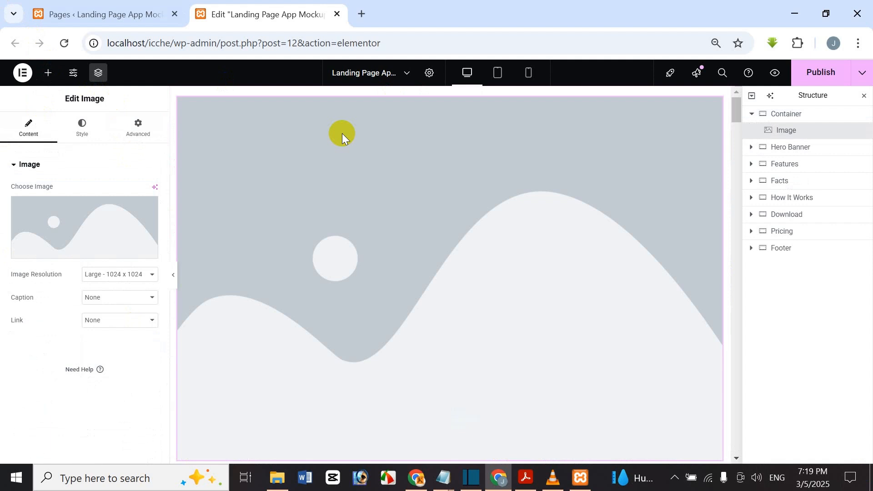
left_click(100, 214)
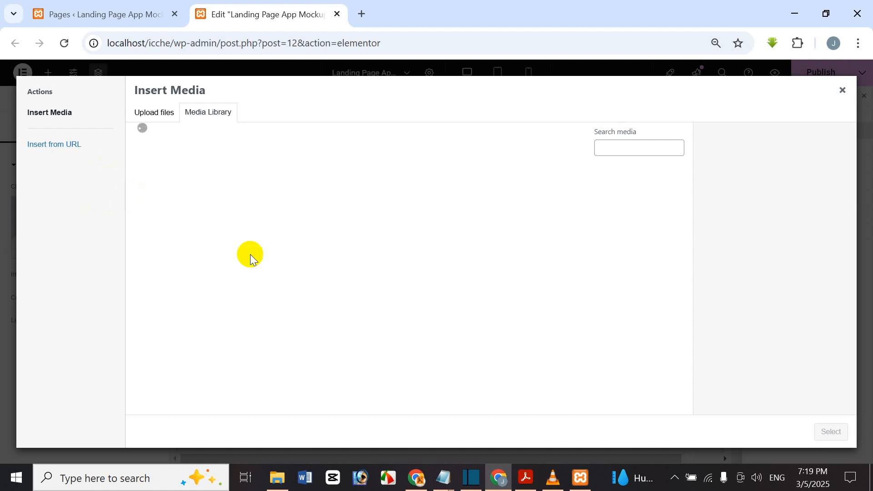
scroll(261, 249, "down", 4)
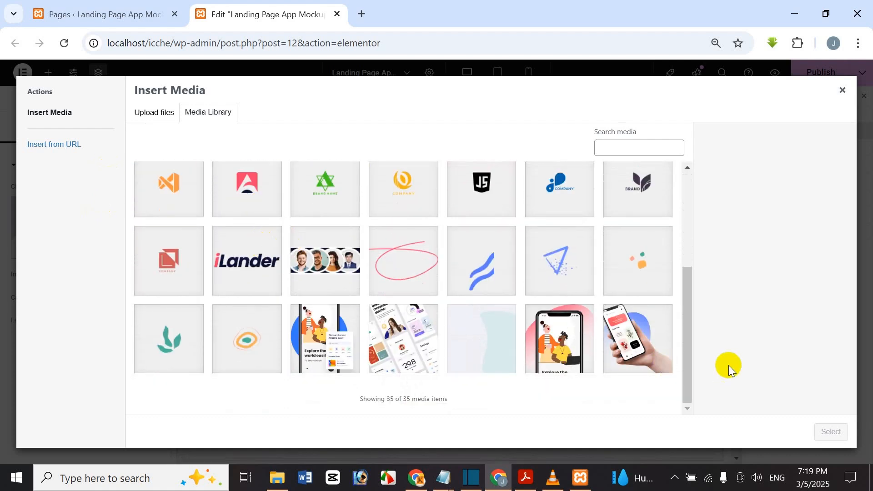
left_click_drag(691, 350, 675, 327)
left_click(241, 277)
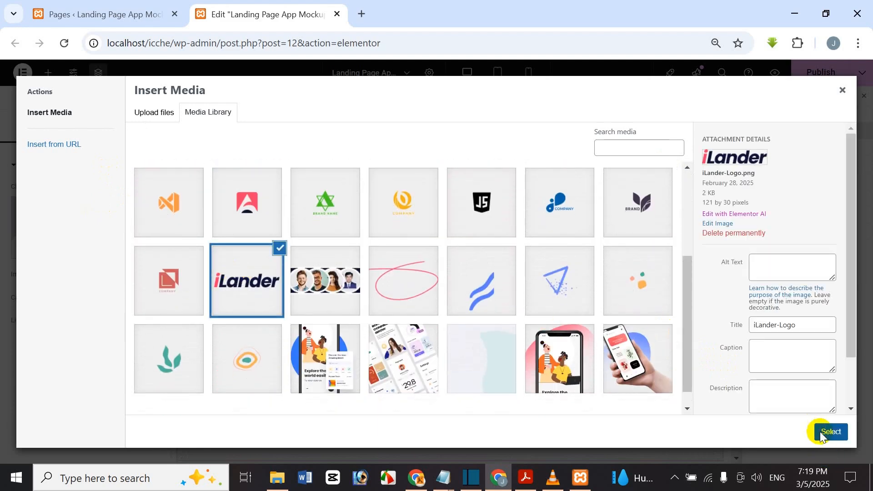
left_click(823, 432)
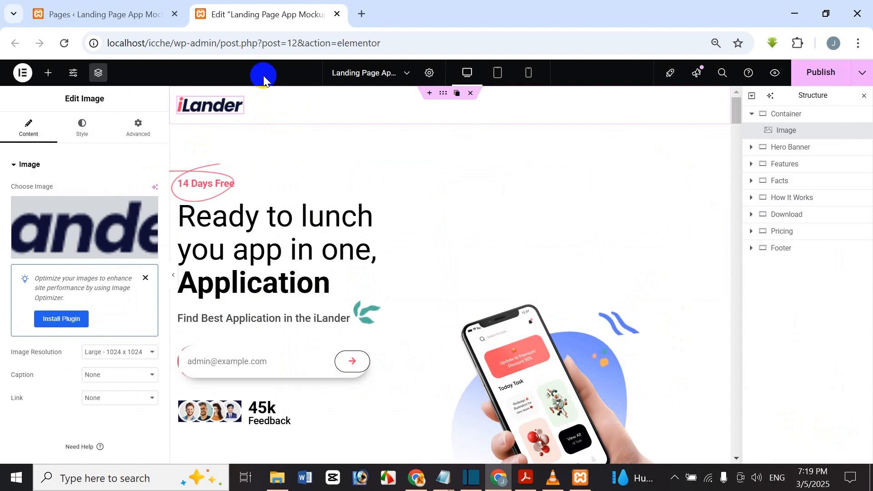
left_click(116, 348)
left_click(130, 320)
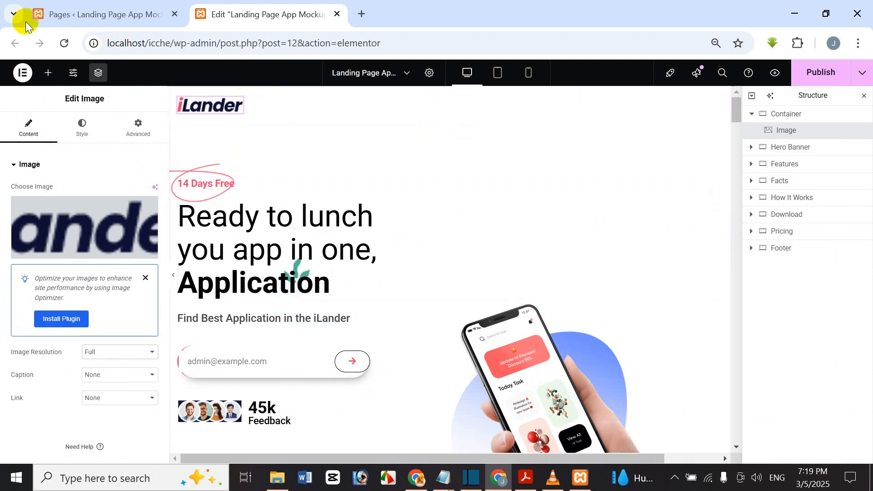
Step: Find the WordPress Menu widget by searching for "wordpress" and place it beside the iLander logo in the header container
left_click(51, 71)
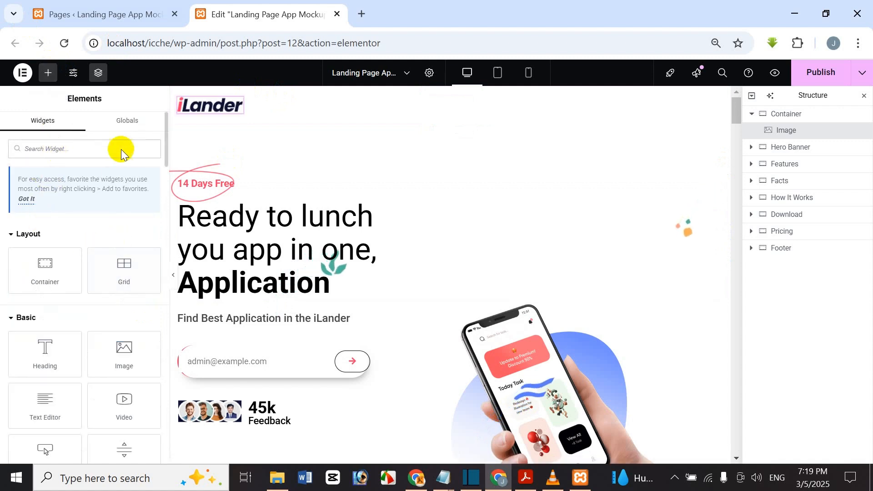
scroll(79, 223, "down", 15)
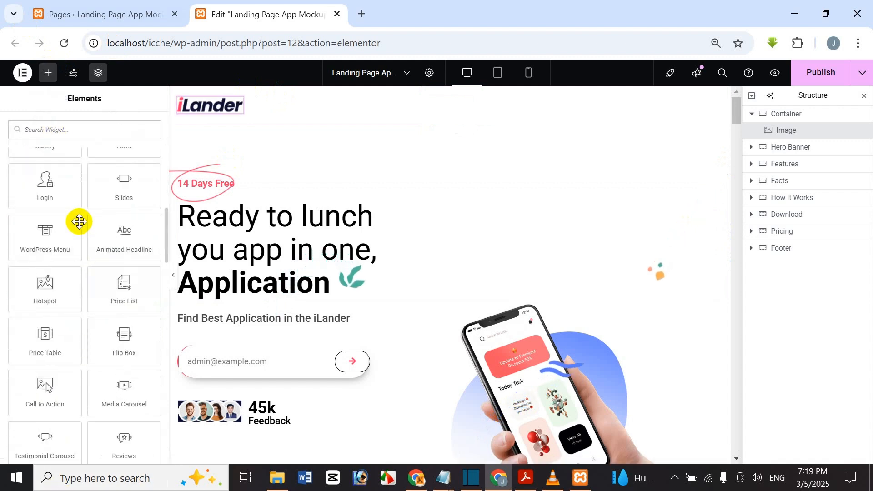
scroll(79, 223, "up", 15)
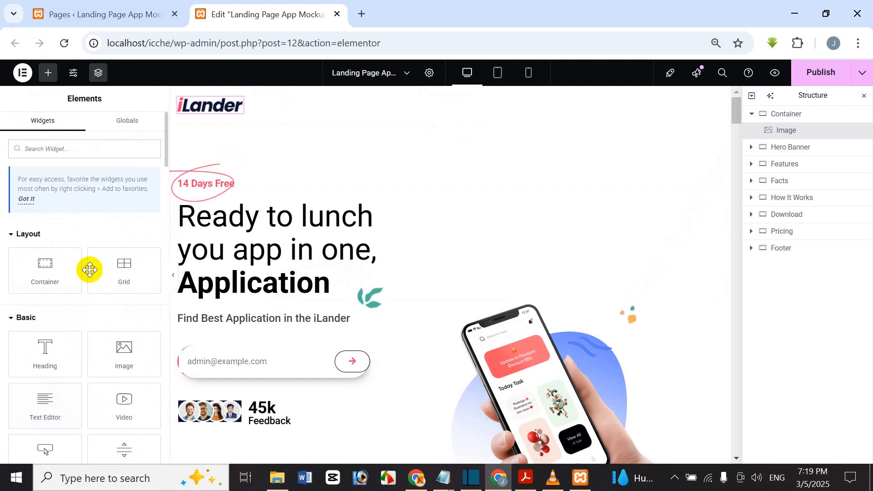
left_click(98, 156)
type("word")
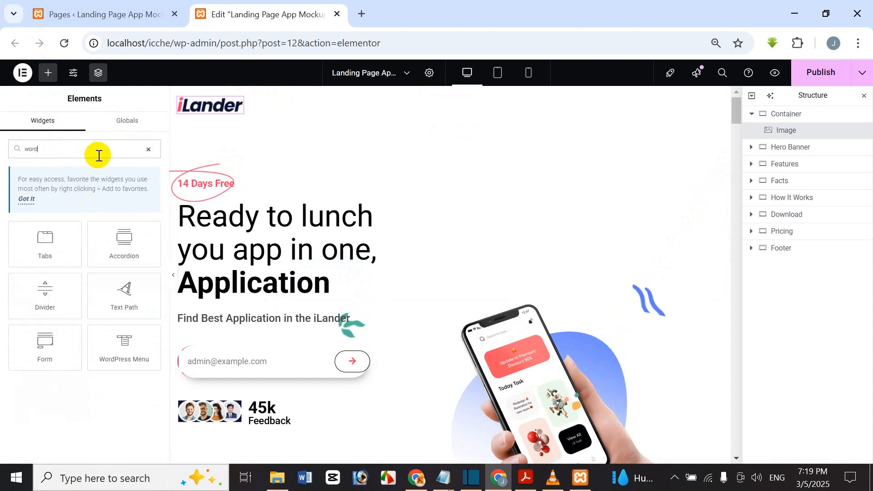
type("press")
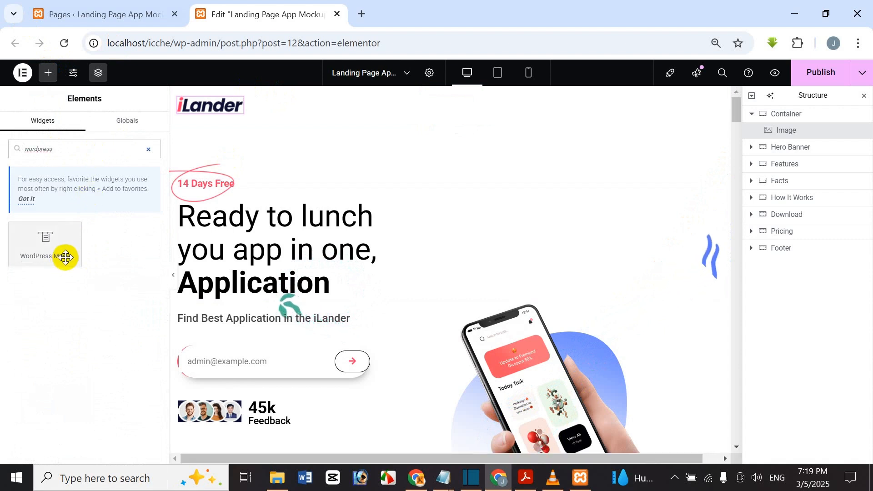
left_click_drag(64, 256, 241, 109)
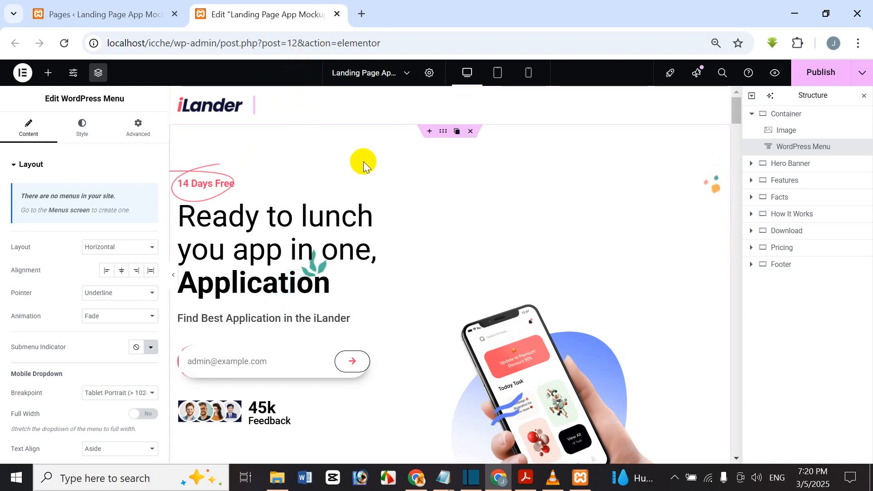
Step: Go to the Menus screen in the WordPress admin and create a menu named Landing page main menu
left_click(120, 8)
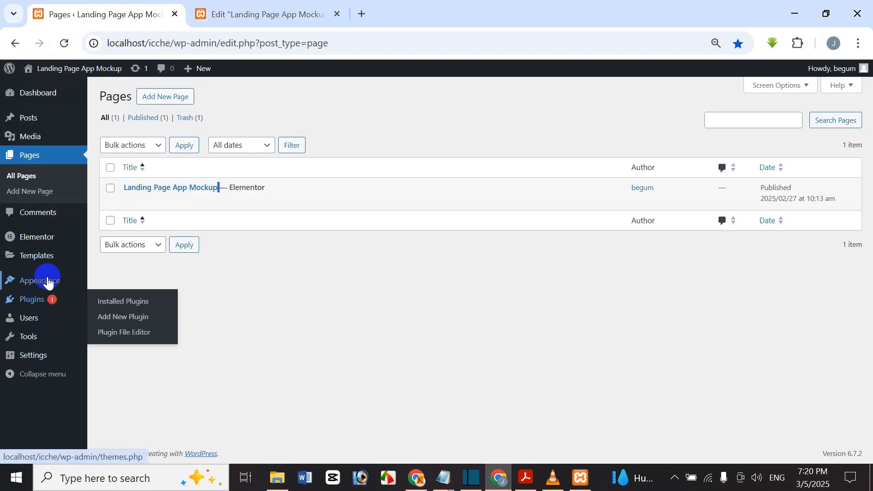
mouse_move(47, 283)
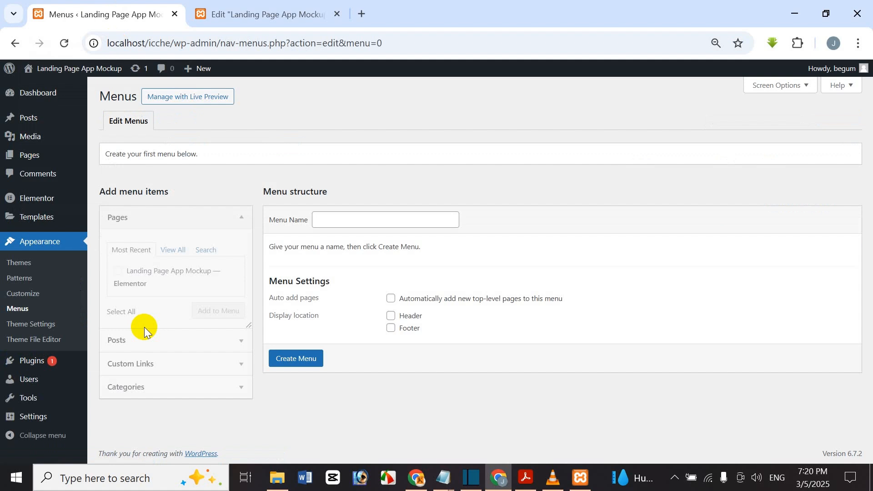
left_click(320, 219)
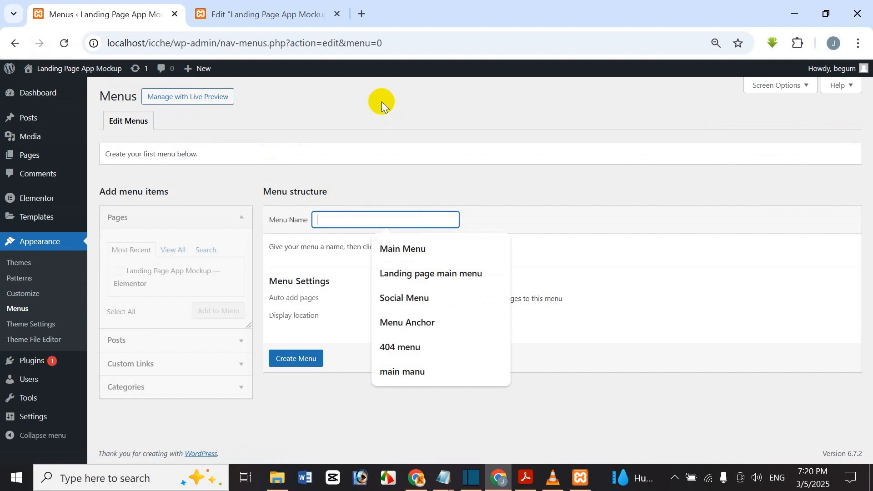
type("lan")
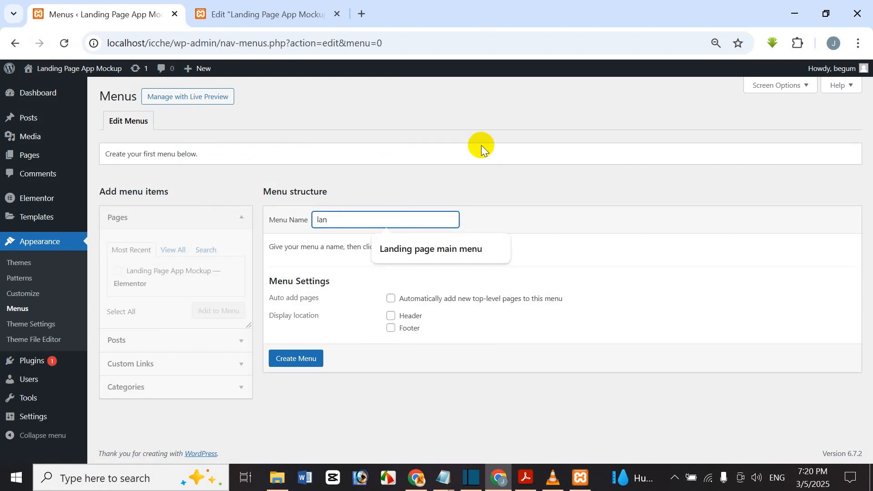
key("Down")
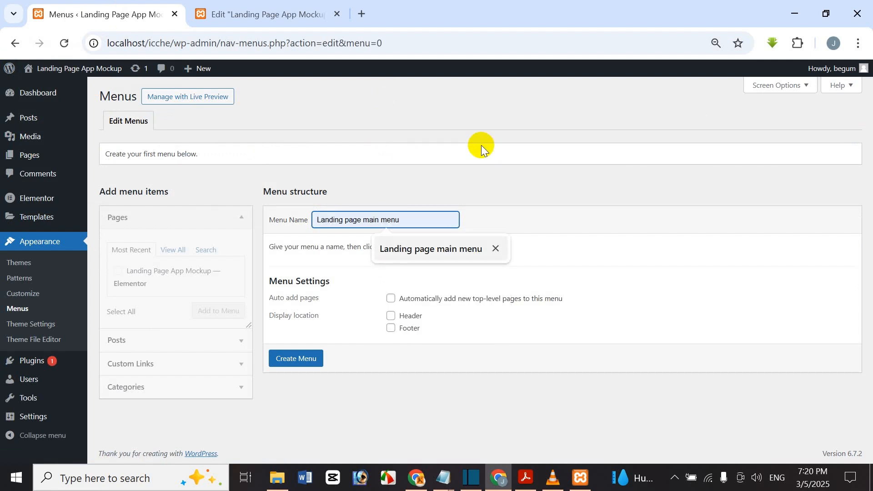
key("Return")
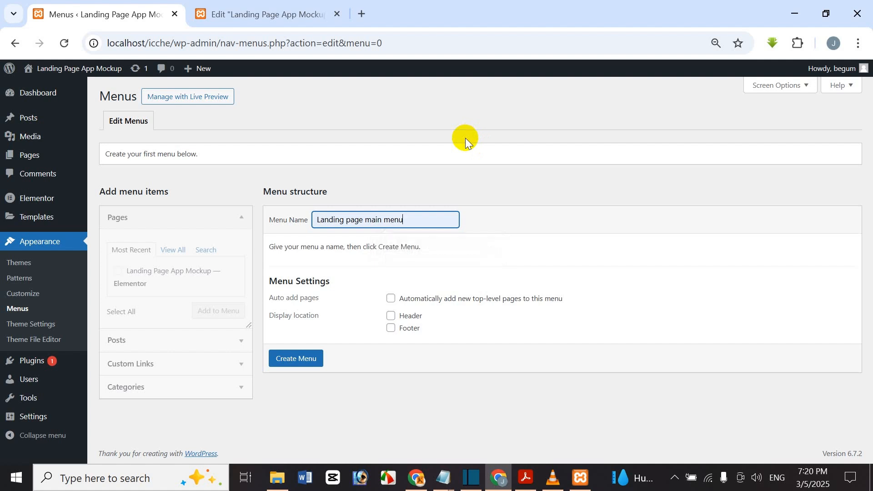
left_click(414, 217)
key("BackSpace")
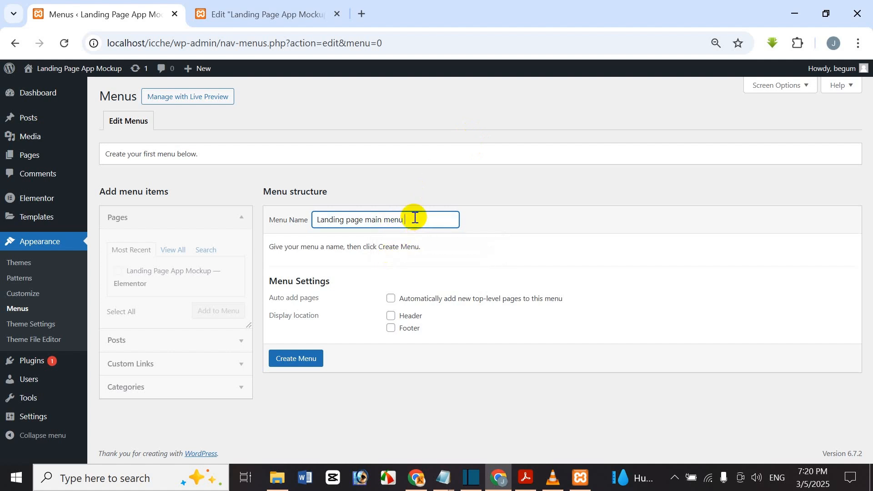
left_click(313, 363)
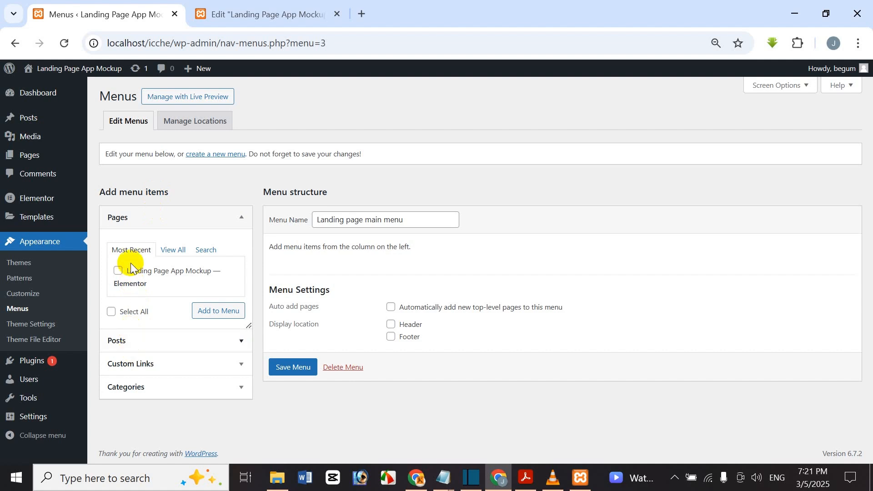
Step: Check the landing page's section list and enter #banner as the URL of a custom link for the menu
left_click(220, 365)
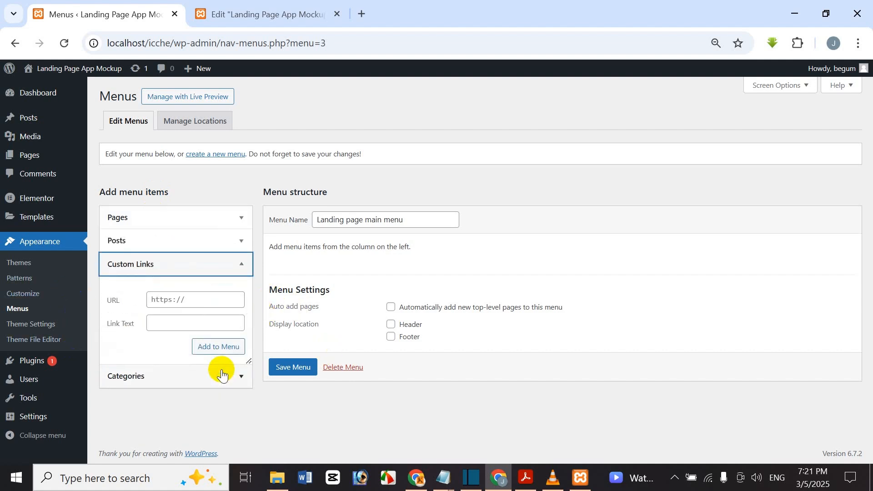
left_click(154, 298)
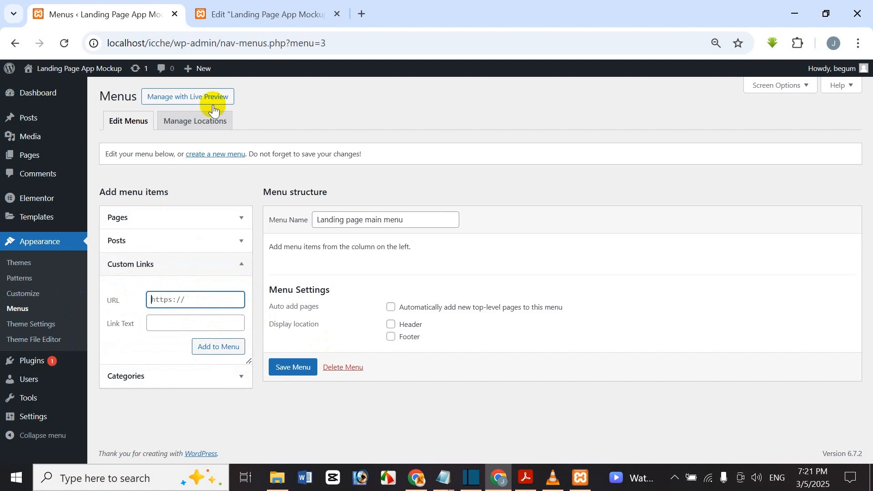
left_click(223, 13)
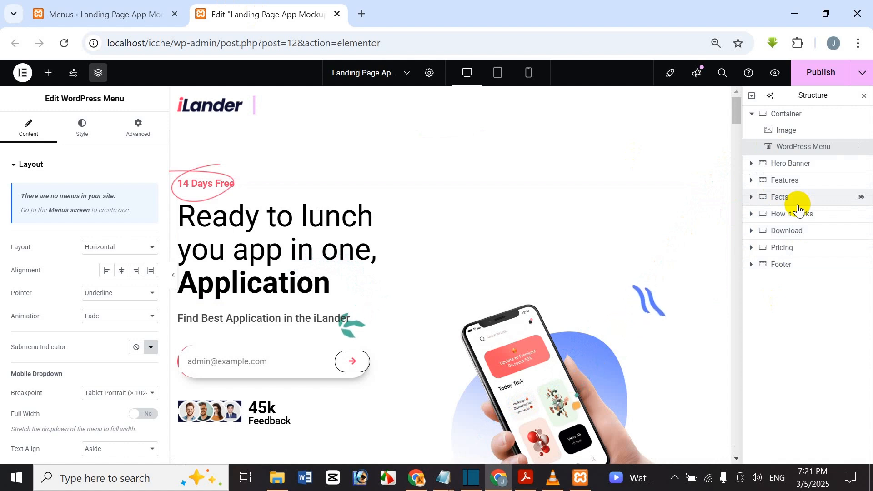
left_click(146, 6)
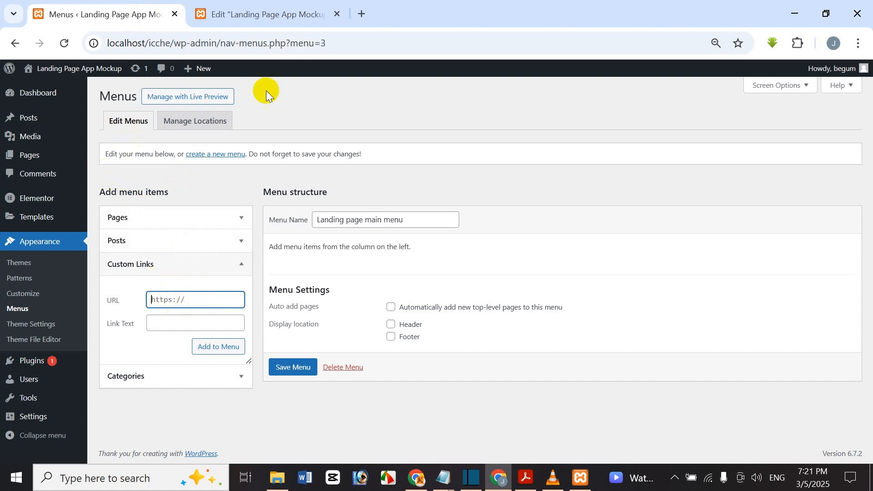
left_click(283, 18)
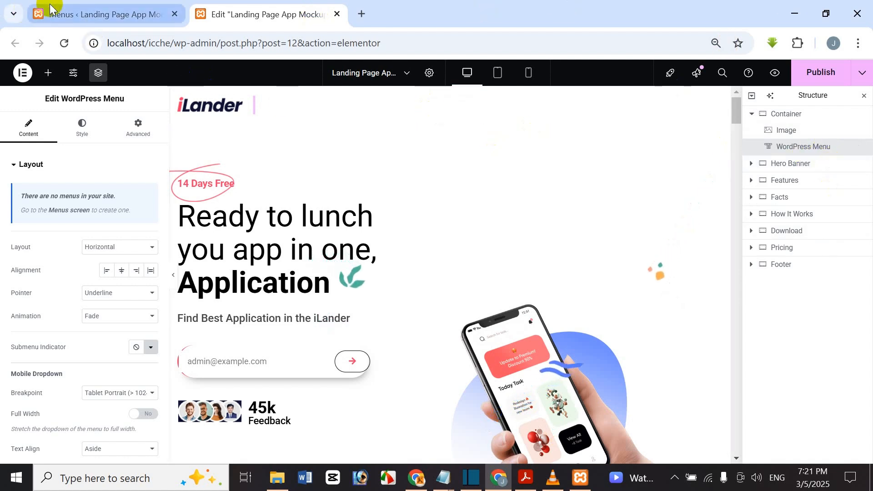
left_click(105, 15)
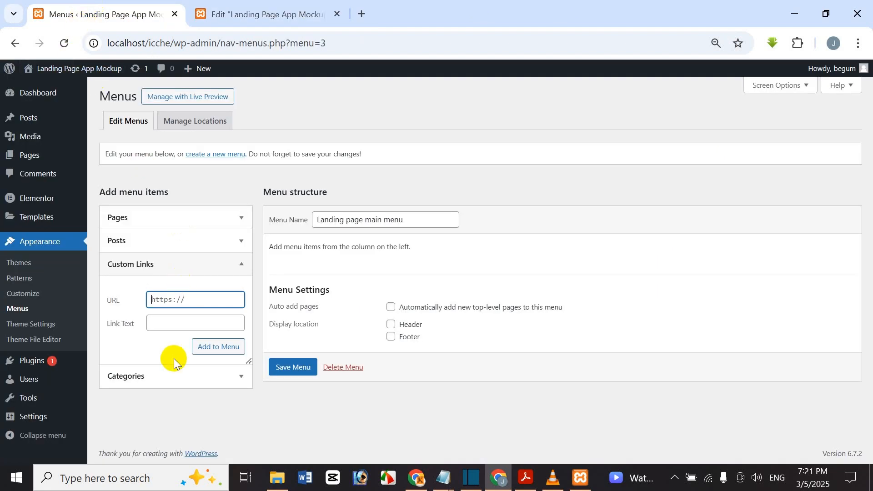
type("#")
type("banner")
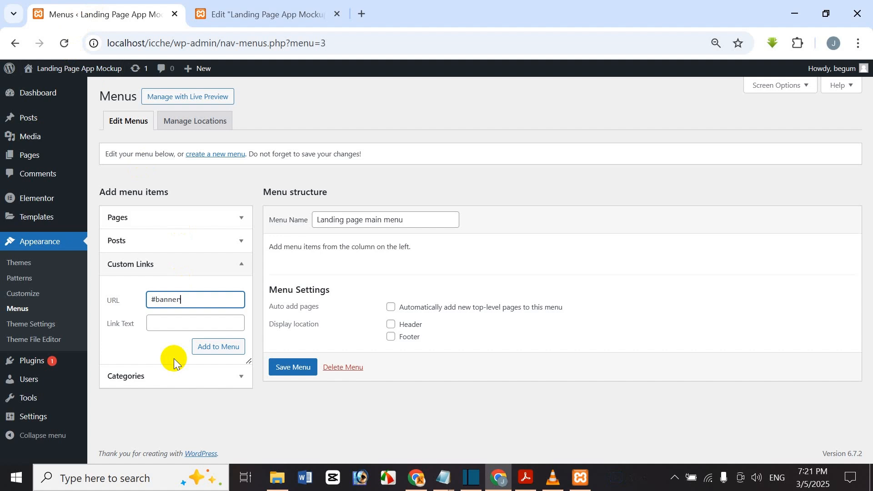
Step: Copy the anchor name banner from the link URL and paste it as the Hero Banner container's CSS ID in the Elementor editor
double_click(168, 295)
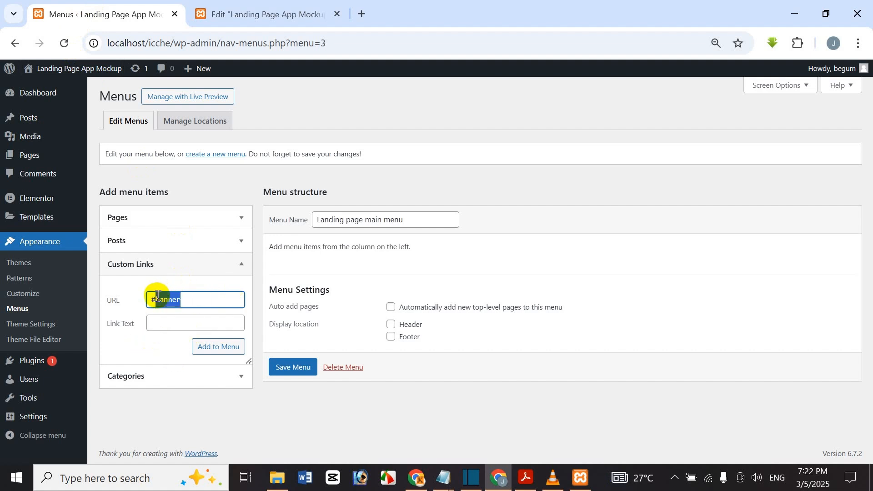
left_click(232, 10)
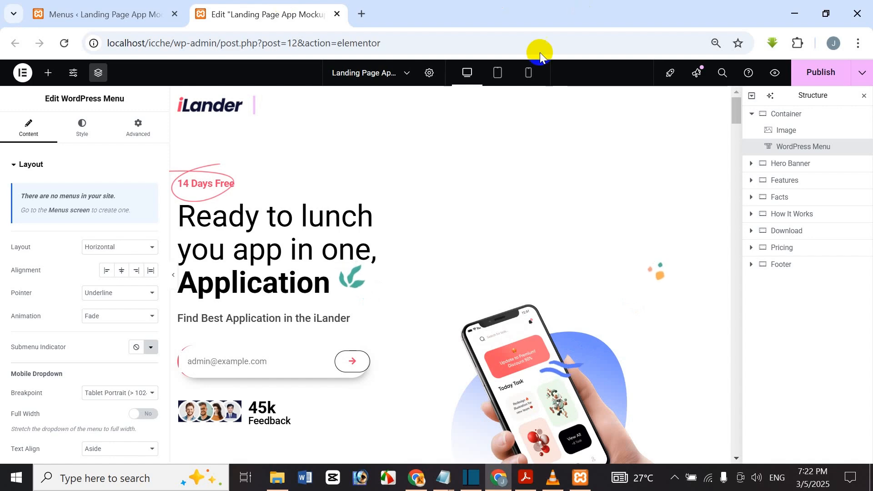
left_click(119, 12)
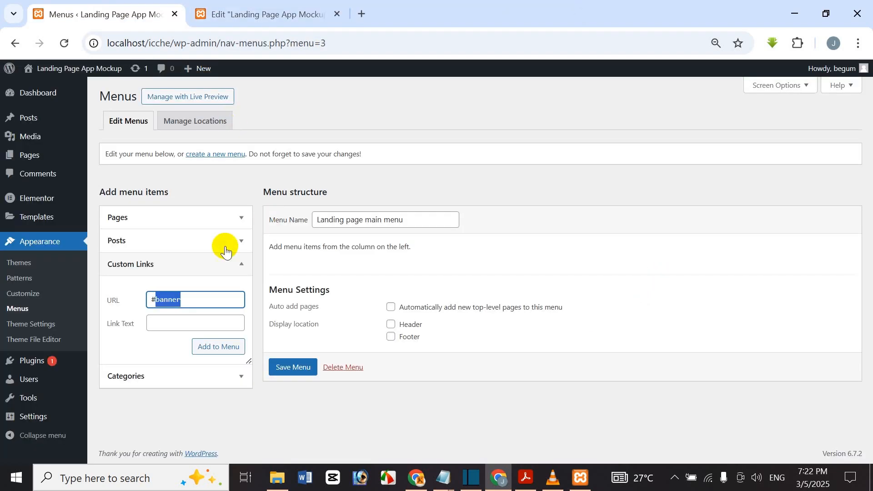
left_click(257, 6)
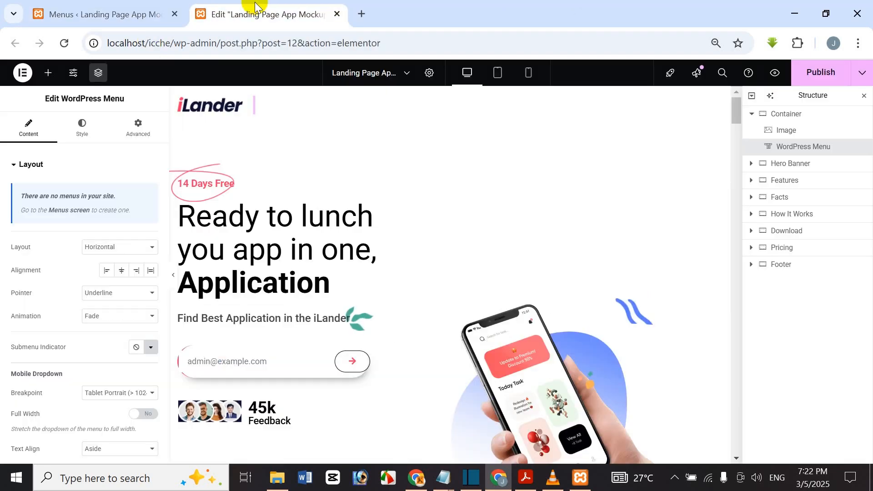
left_click(801, 171)
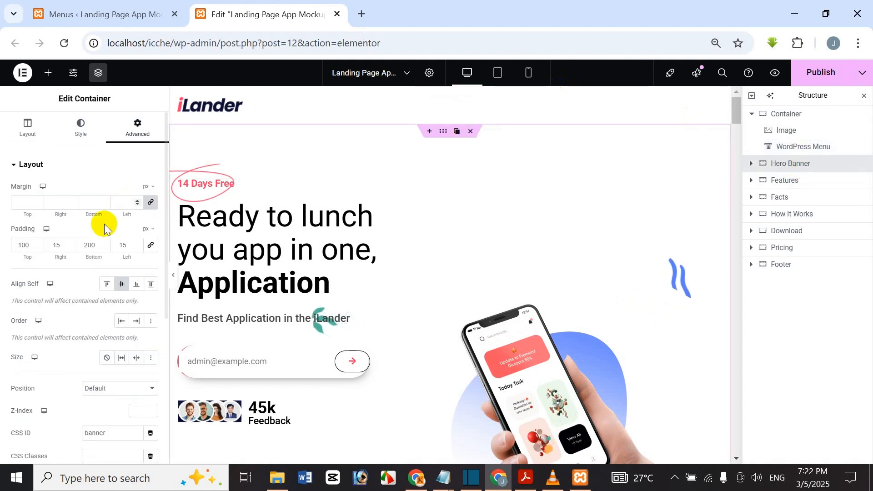
scroll(100, 221, "down", 3)
scroll(96, 218, "down", 3)
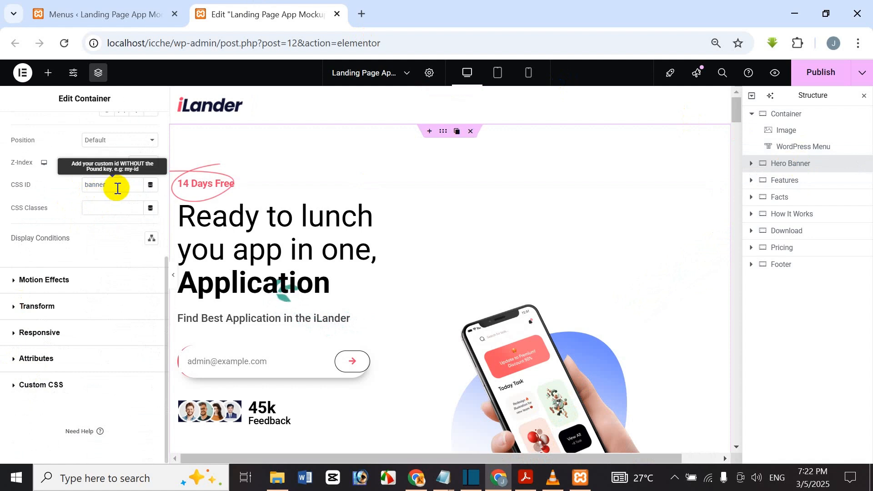
left_click_drag(117, 188, 35, 190)
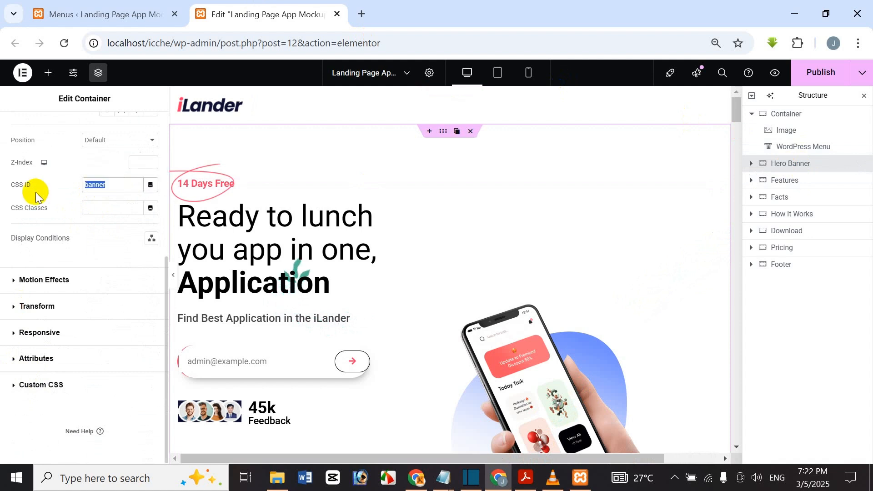
key("ctrl+x")
key("ctrl+v")
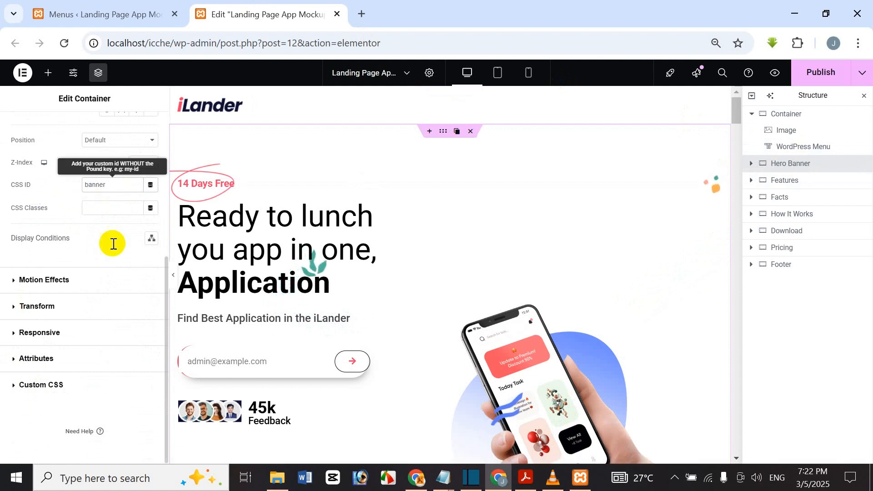
Step: Back on the Menus screen, give the #banner custom link the text Banner and add it to the menu
left_click(776, 185)
left_click(95, 14)
left_click(162, 329)
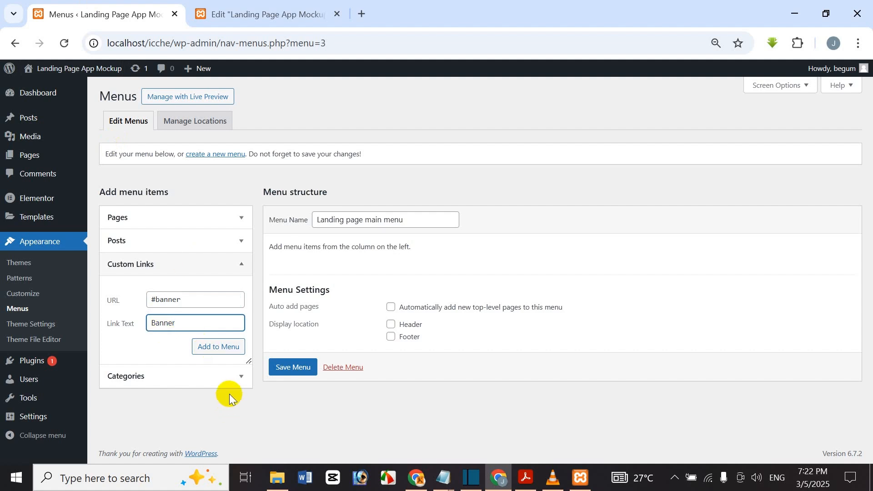
left_click(228, 356)
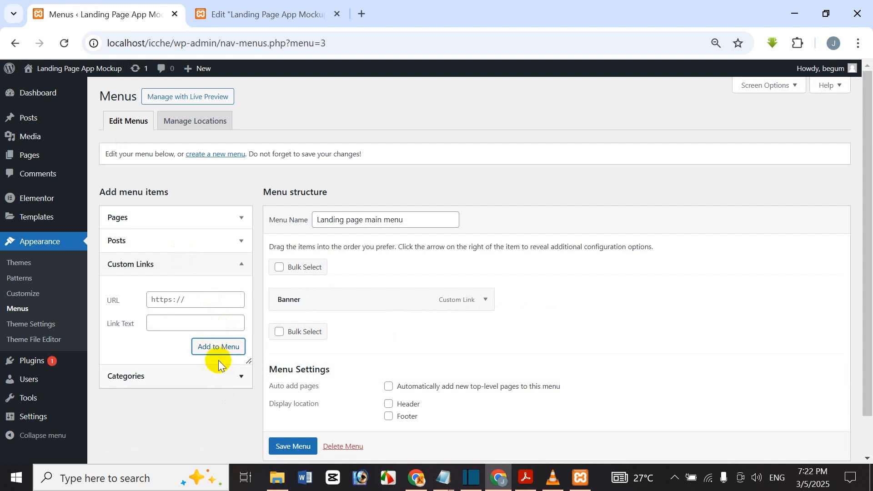
Step: Enter #features as the URL of the next custom link
left_click(185, 302)
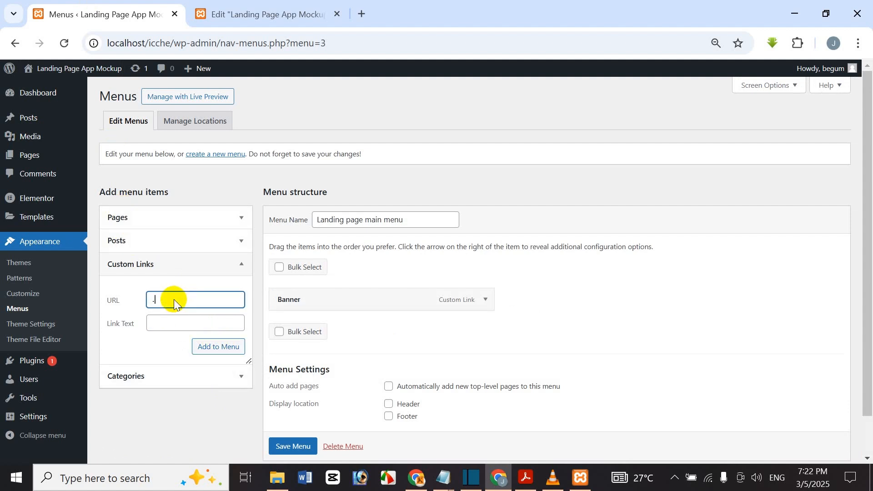
type(".")
key("F11")
key("F11")
key("BackSpace")
type("#features")
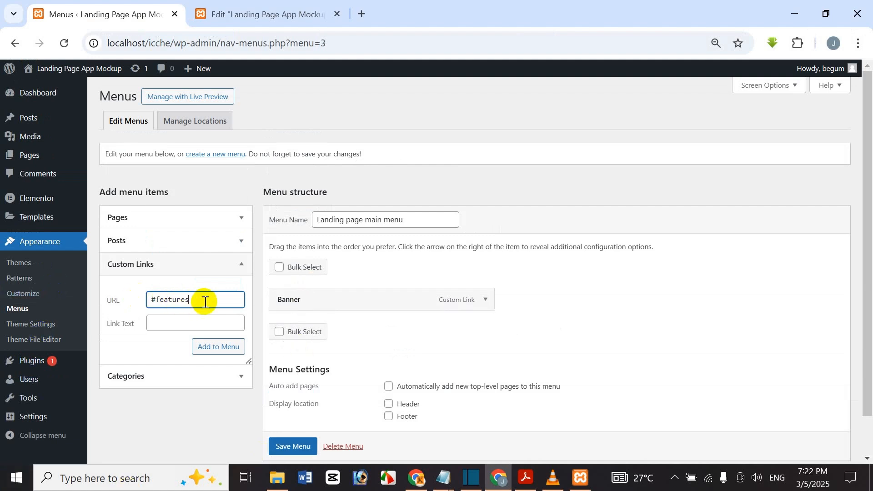
Step: Copy features from the link URL and paste it as the Features container's CSS ID in the Elementor editor
left_click_drag(203, 299, 156, 299)
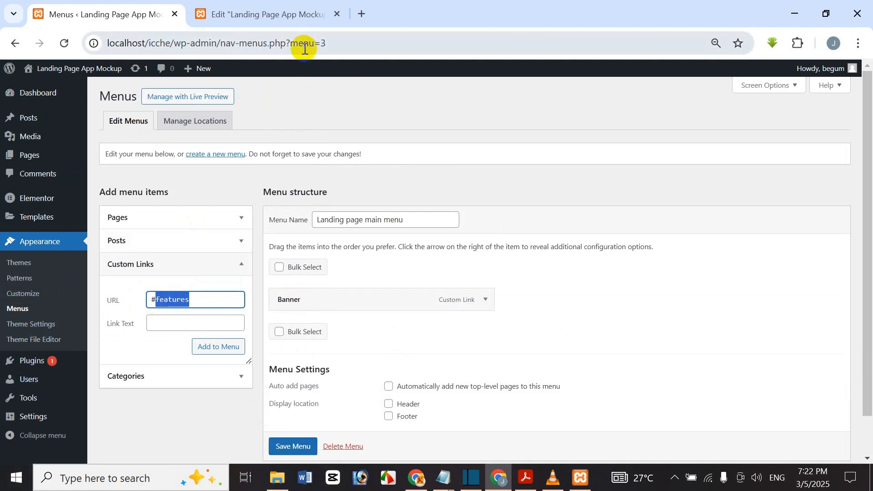
left_click(214, 14)
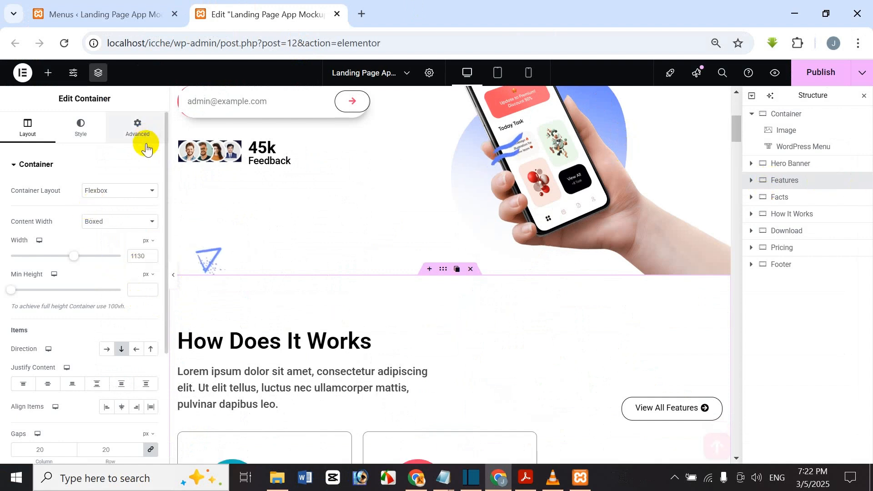
left_click(138, 128)
scroll(124, 283, "down", 1)
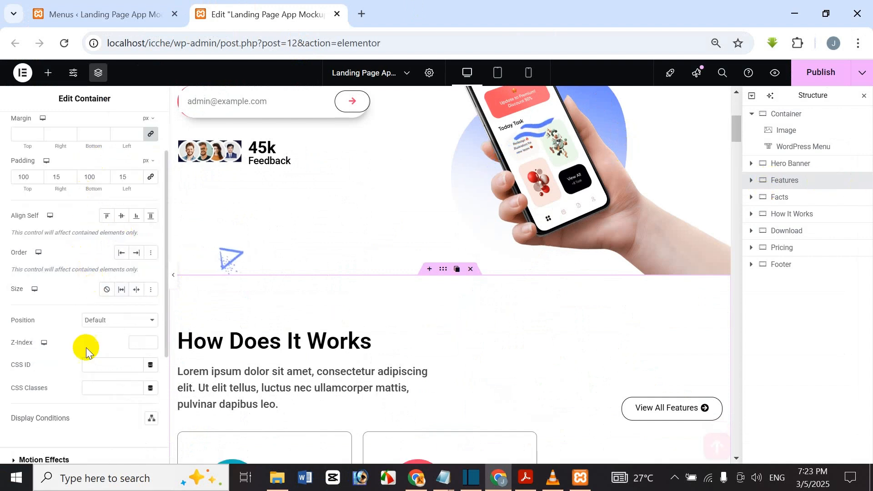
left_click(121, 368)
key("ctrl+v")
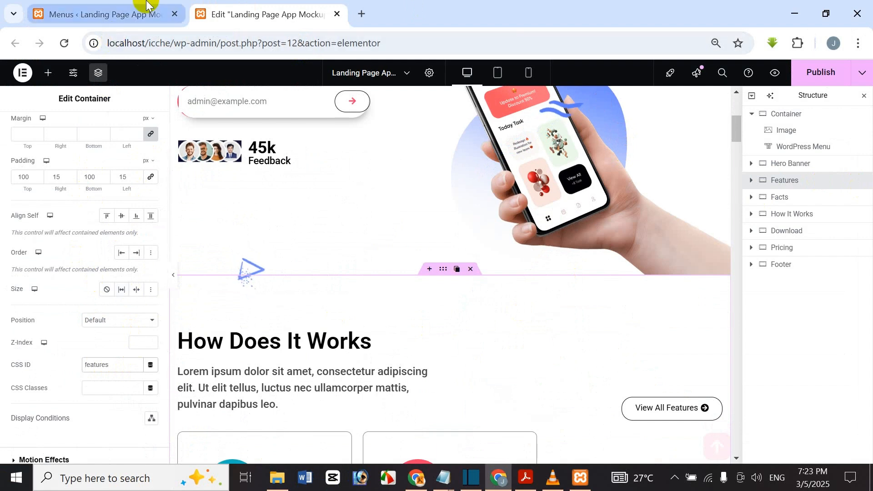
mouse_move(146, 5)
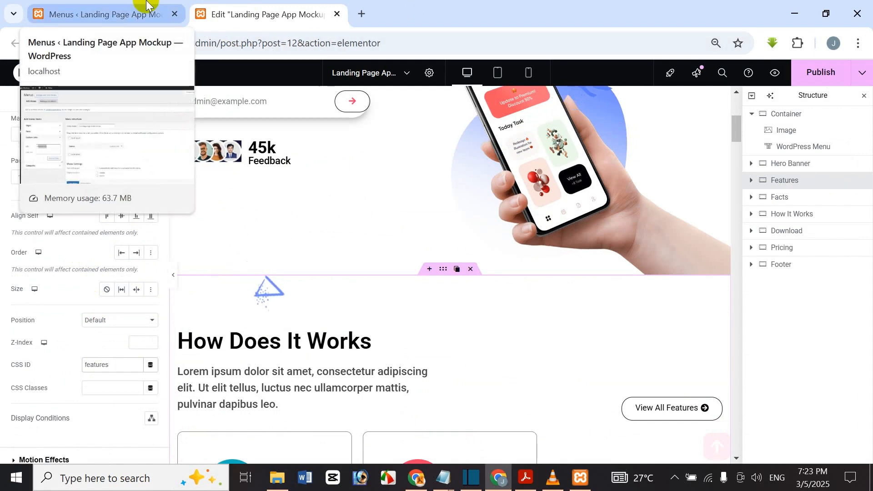
left_click(818, 197)
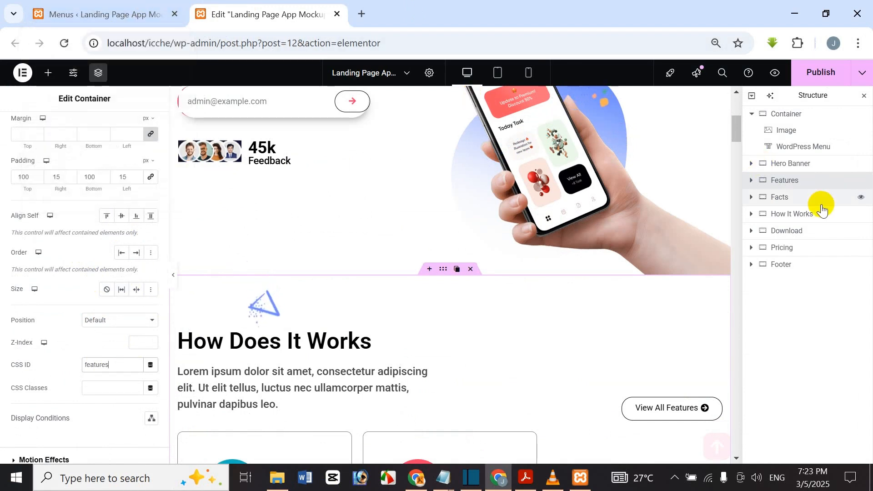
Step: Switch back to the Menus screen, give the #features custom link the text Features and add it to the menu
left_click(50, 10)
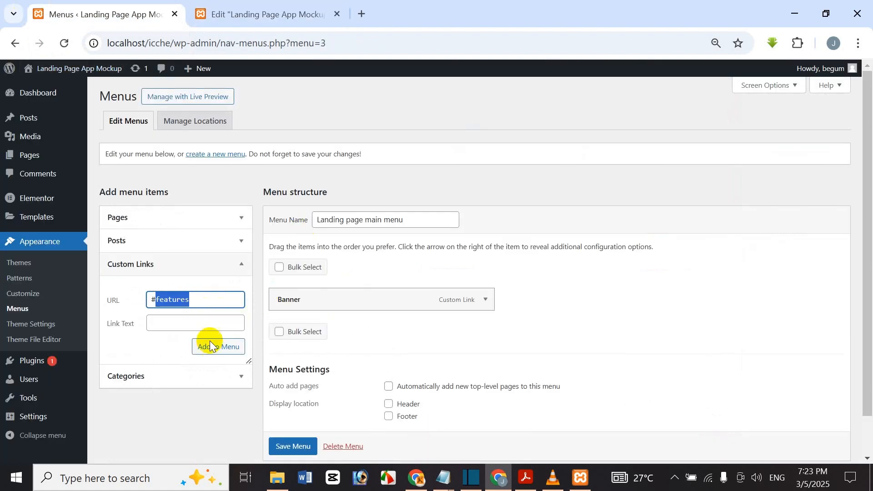
left_click(179, 322)
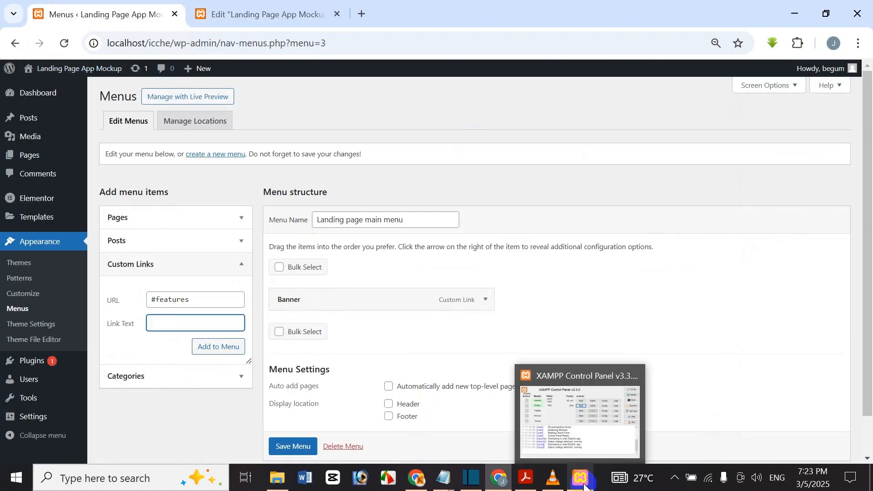
type("Features")
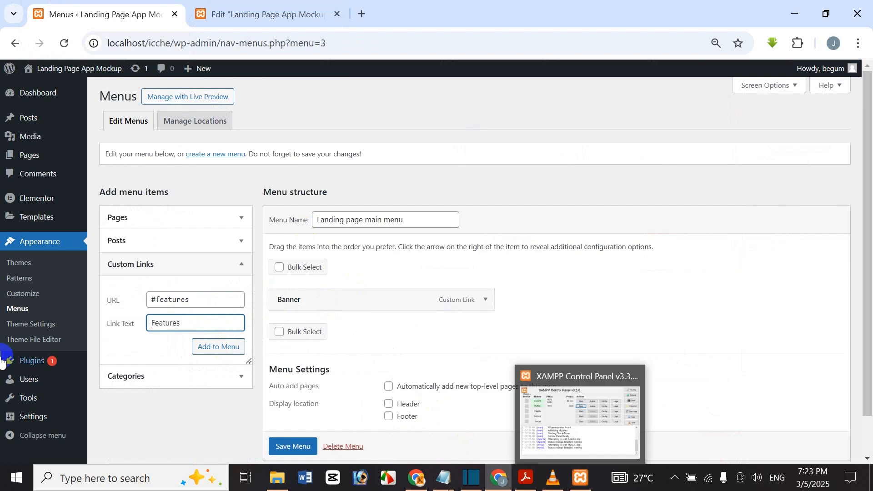
left_click(229, 353)
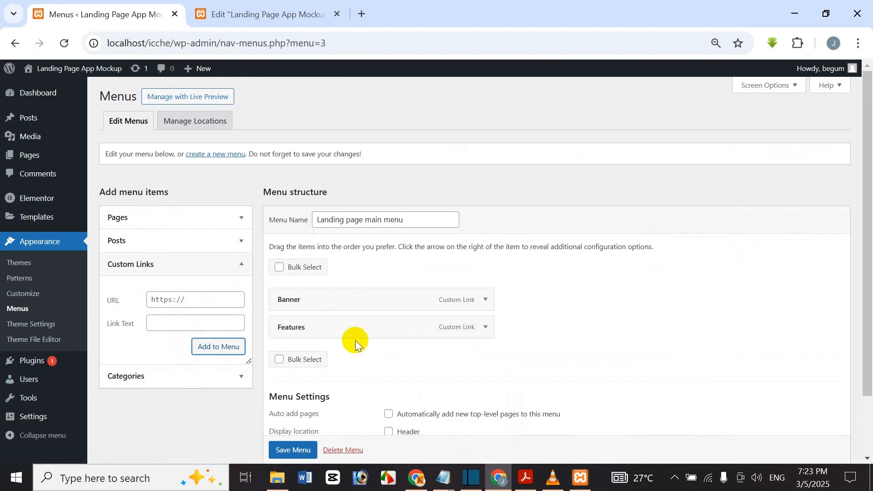
Step: Enter #facts as the next custom link's URL, select the Facts container in the Elementor editor, and copy facts from the URL
left_click(164, 304)
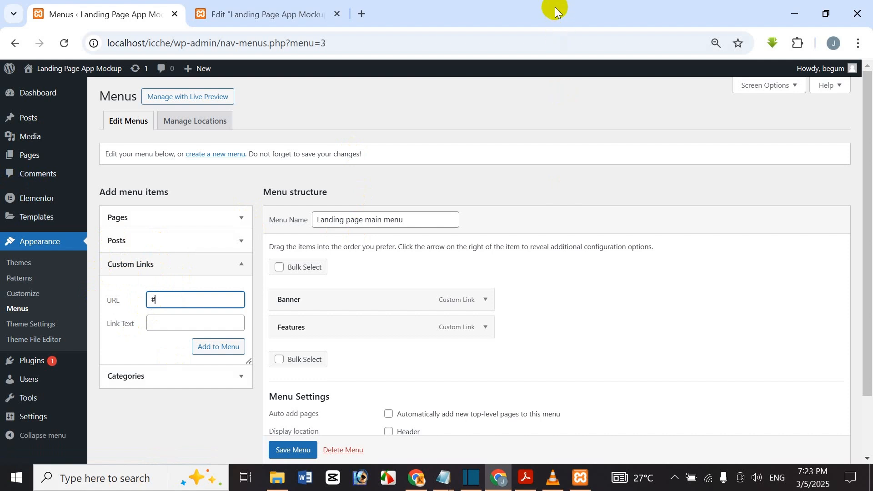
left_click(230, 4)
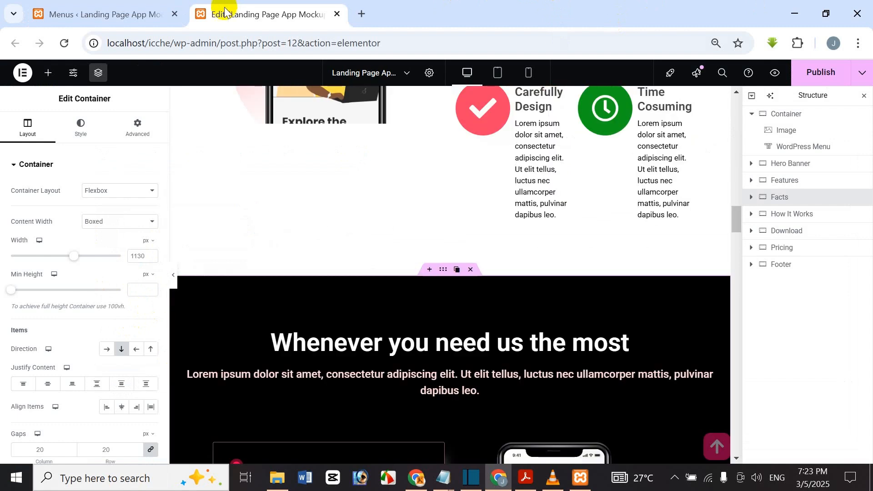
left_click(113, 13)
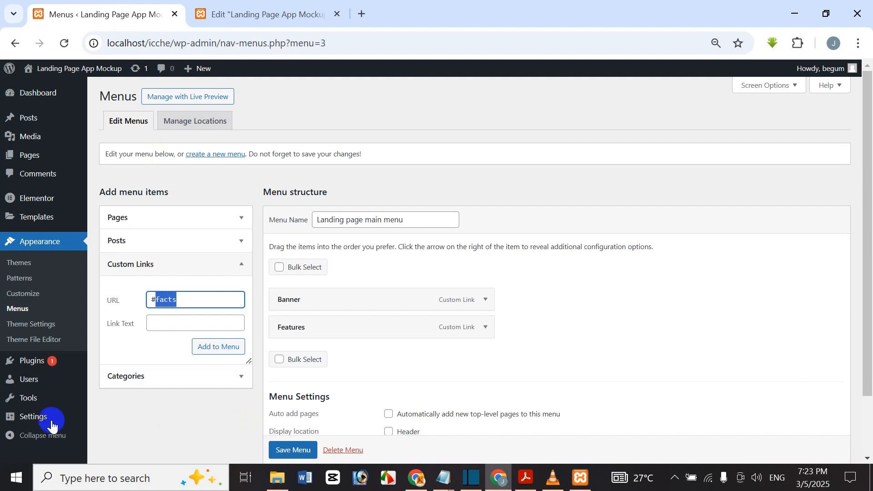
left_click(163, 322)
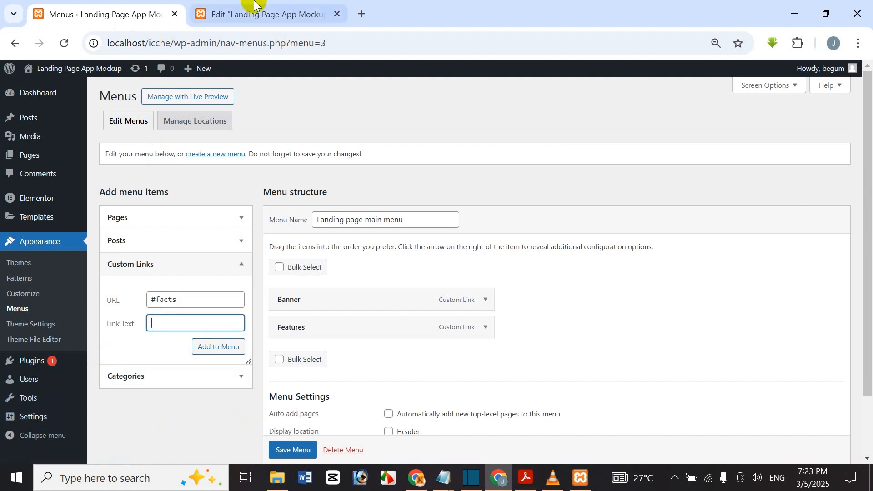
Step: Paste facts as the Facts container's CSS ID in the Elementor editor
left_click(253, 11)
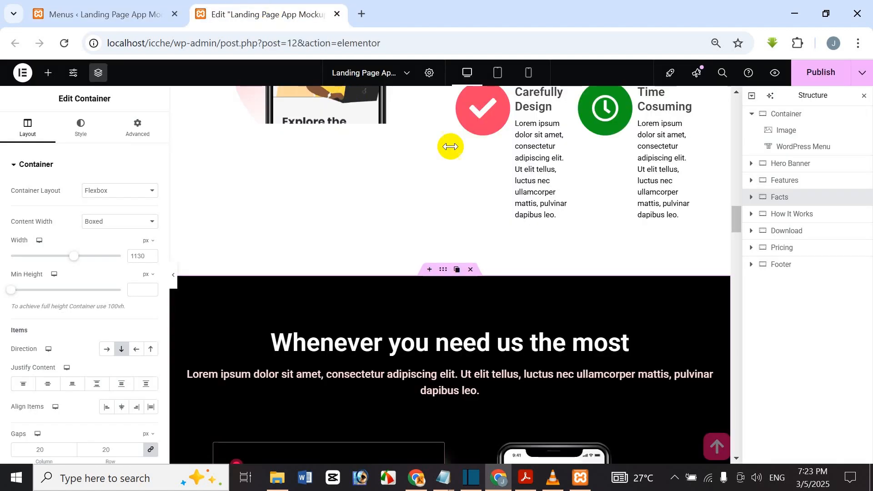
left_click(135, 129)
scroll(117, 327, "down", 5)
left_click(118, 225)
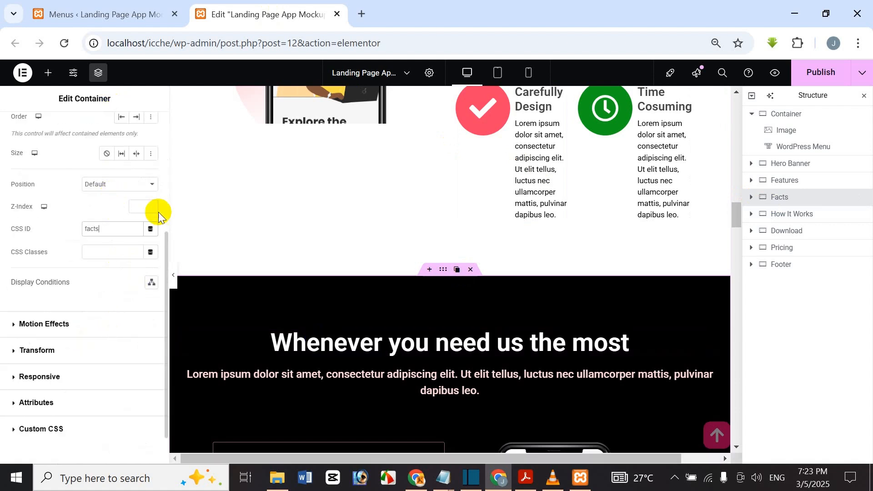
Step: On the Menus screen, give the #facts custom link the text Facts and add it to the menu
left_click(104, 14)
type("facts")
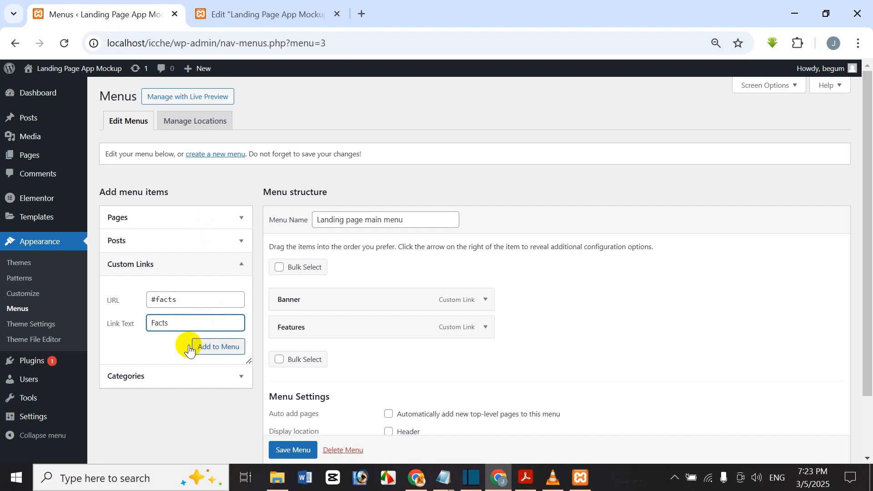
left_click(231, 346)
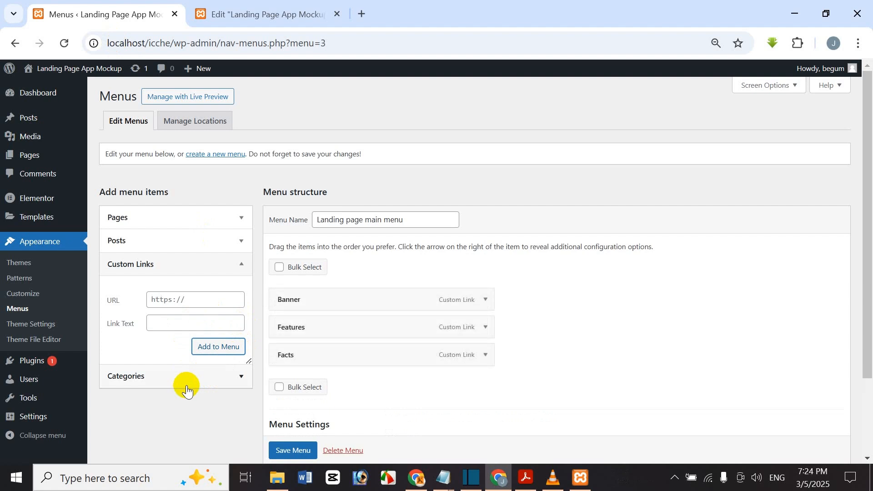
left_click(233, 9)
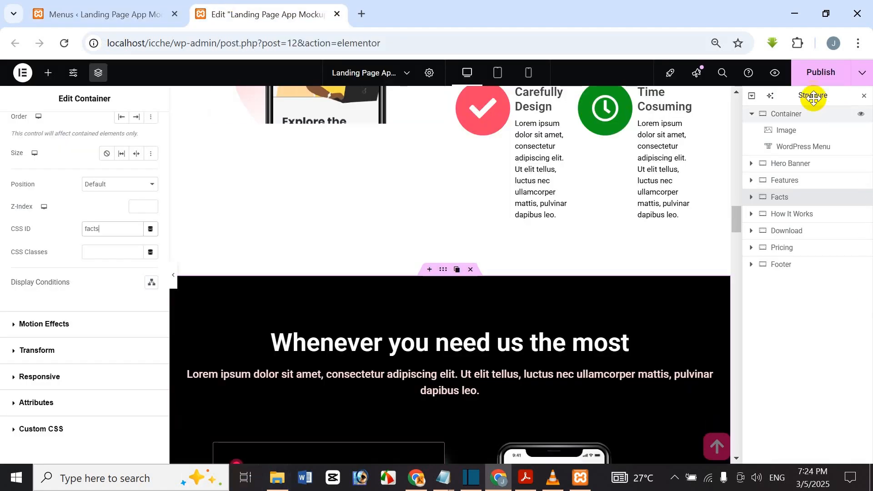
left_click(824, 217)
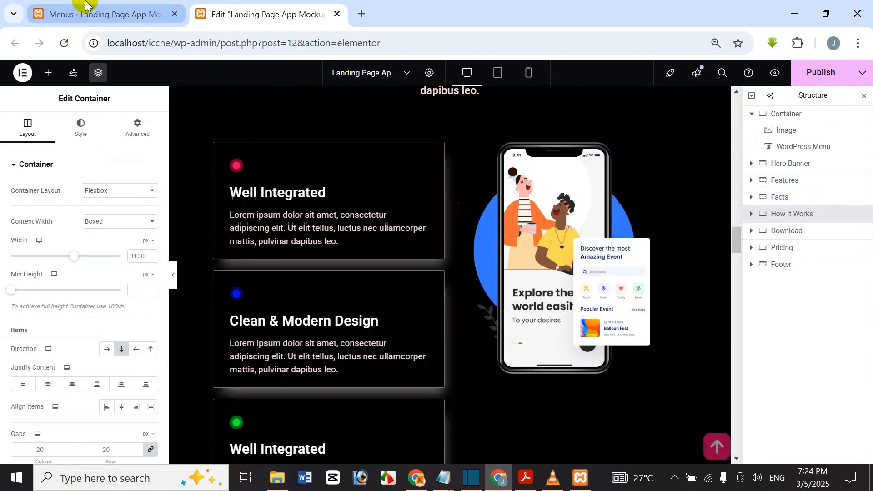
left_click(93, 16)
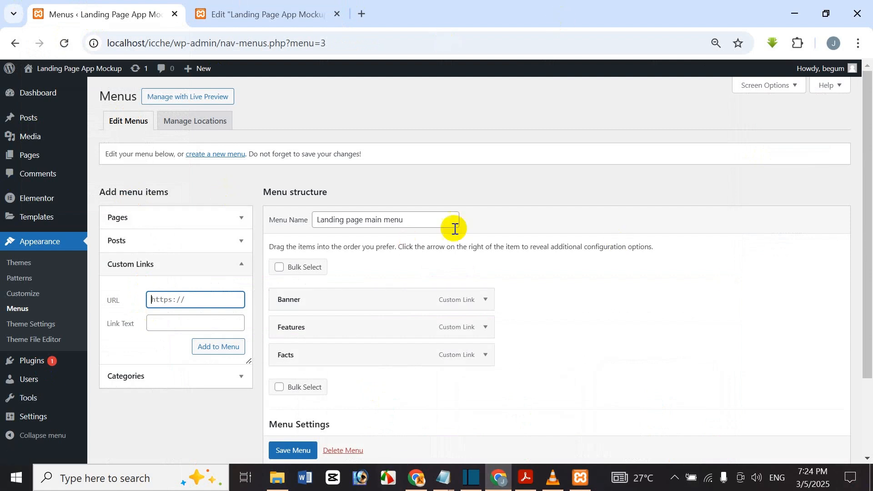
Step: Select the Download container in the Elementor editor, enter #download as the next custom link's URL, and copy download from it
left_click(296, 11)
left_click(782, 229)
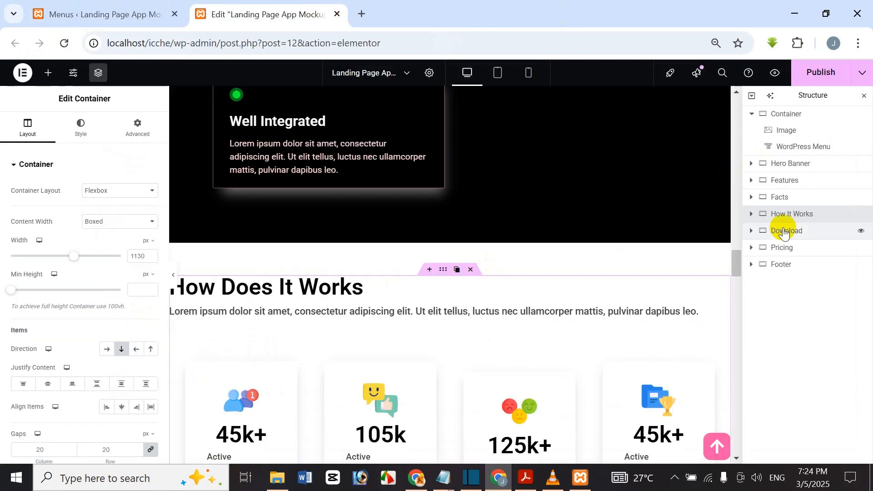
left_click(64, 11)
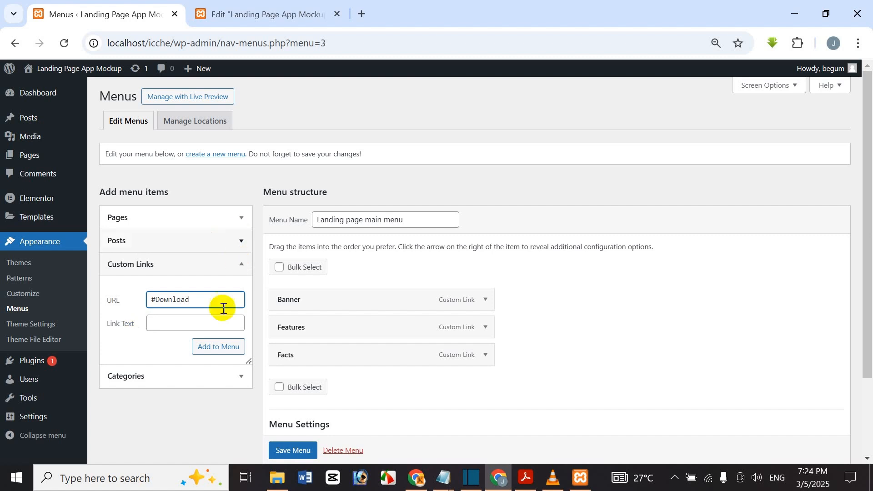
double_click(158, 300)
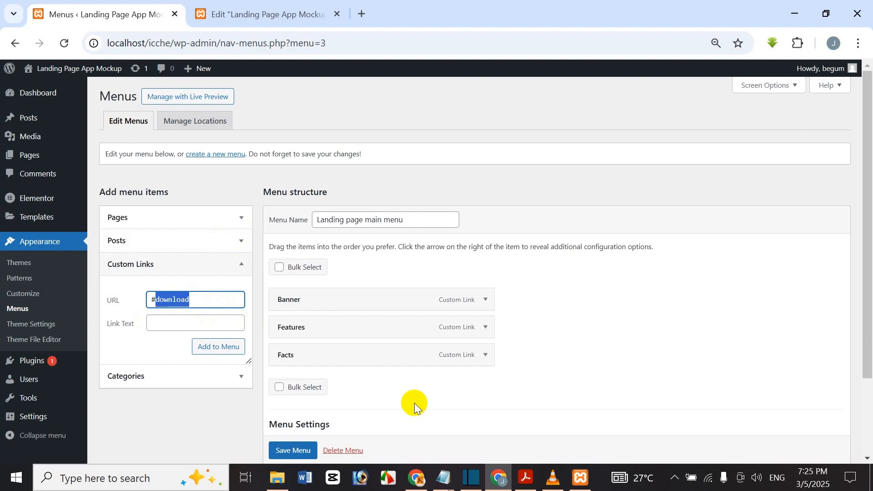
left_click(149, 323)
Step: Set the Download container's CSS ID to download in the Elementor editor
left_click(250, 10)
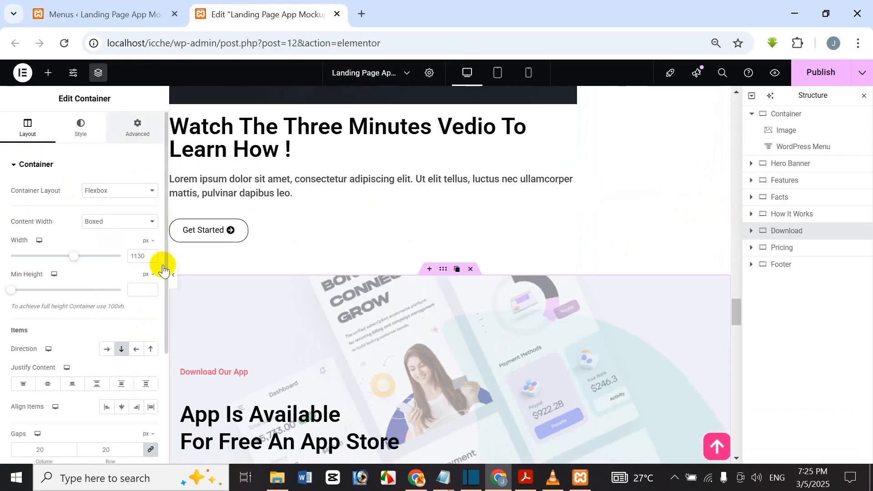
scroll(155, 329, "down", 5)
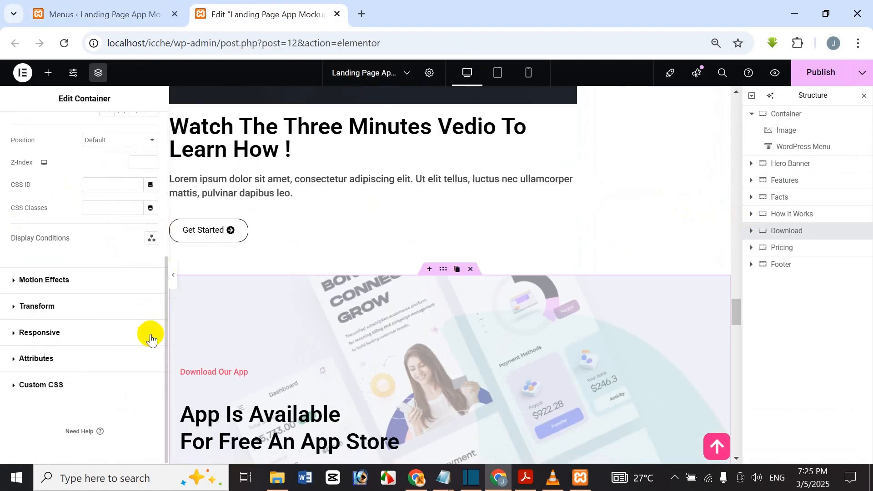
left_click(104, 190)
type("download")
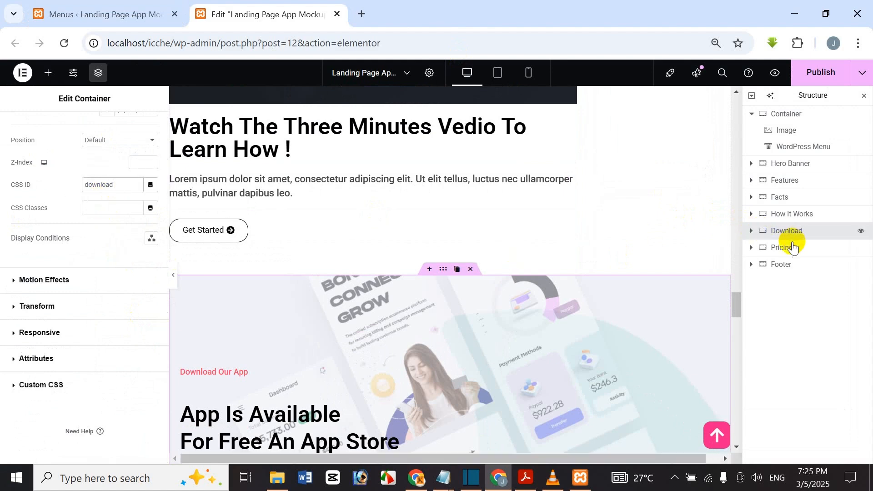
Step: On the Menus screen, give the #download custom link the text Download and add it to the menu
left_click(109, 12)
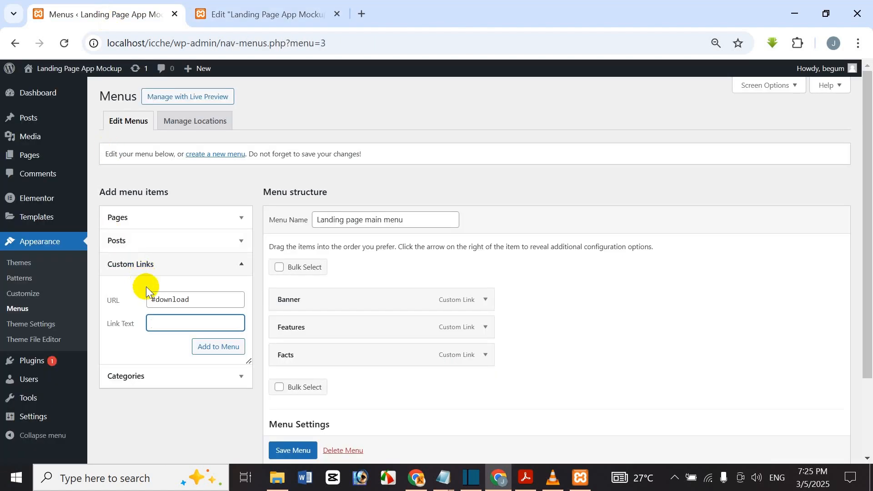
key("Home")
key("Delete")
type("D")
left_click(215, 350)
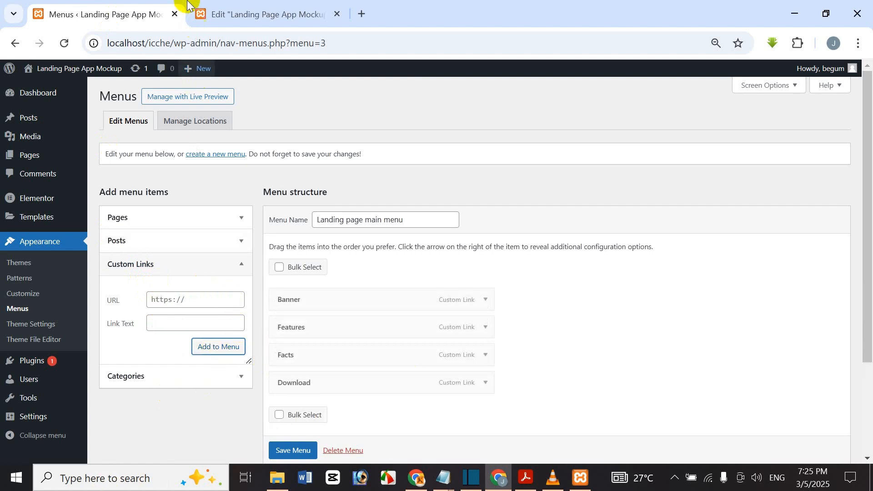
Step: Expand the Pricing container in the Elementor structure, enter #pricing as the next custom link's URL, and copy pricing from it
left_click(228, 5)
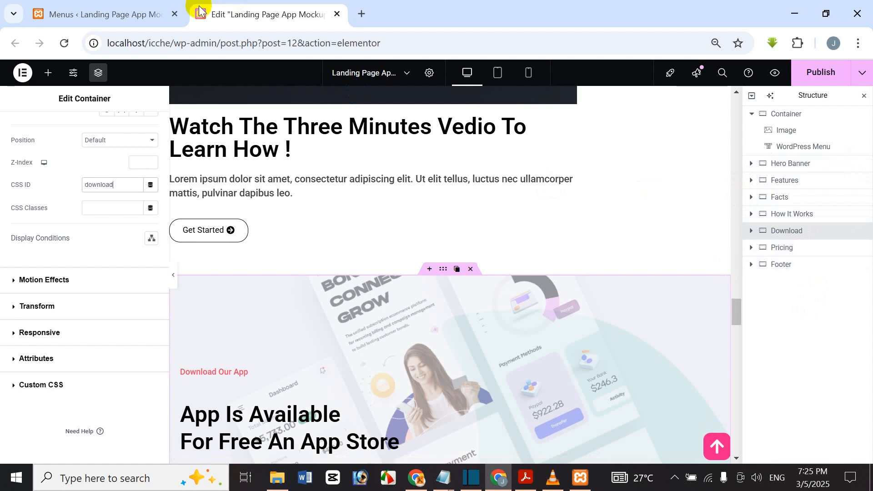
left_click(86, 10)
left_click(176, 298)
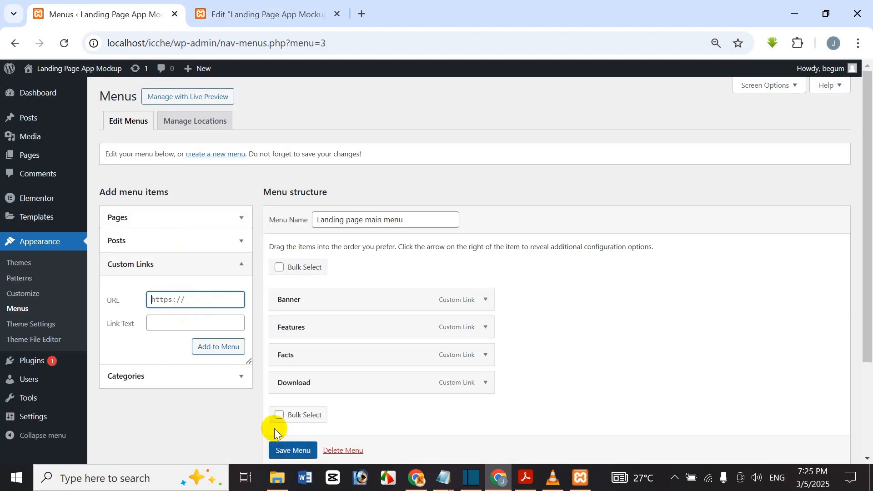
left_click(286, 11)
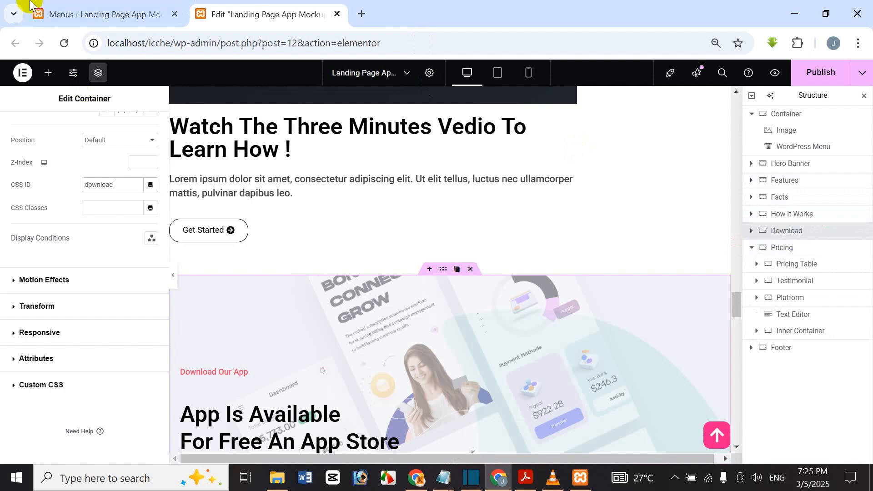
left_click(61, 6)
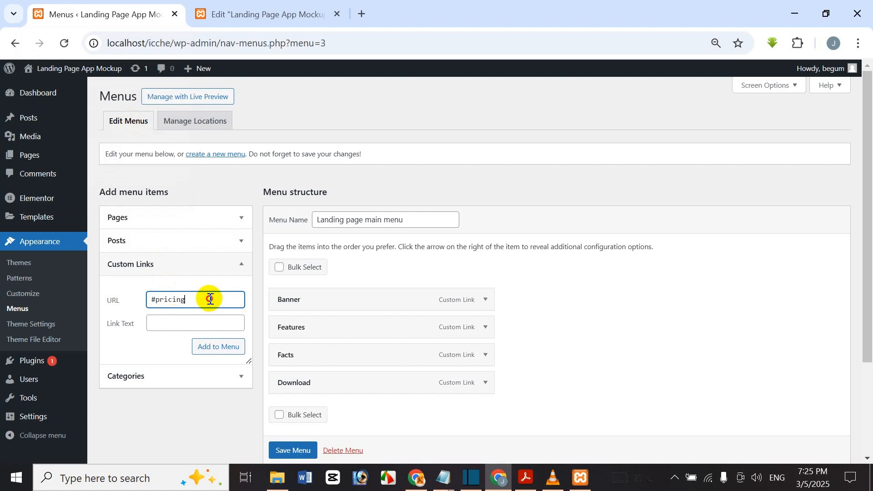
left_click_drag(208, 299, 153, 302)
key("ctrl+c")
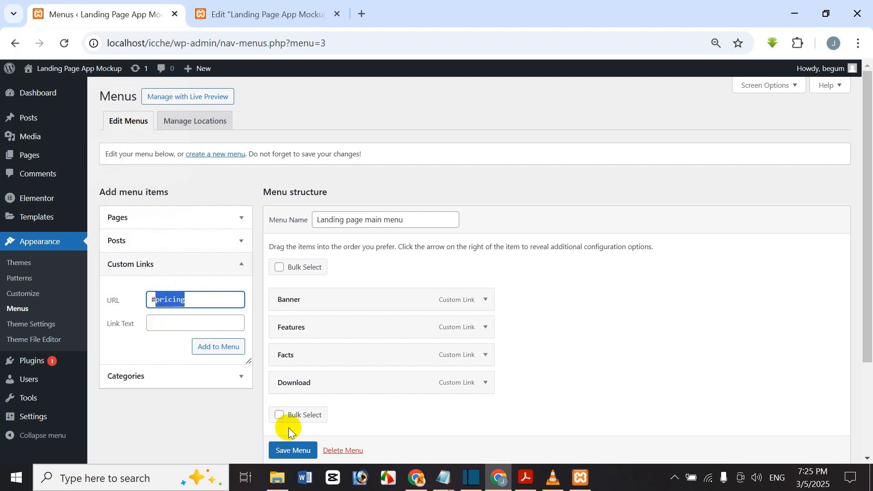
left_click(173, 328)
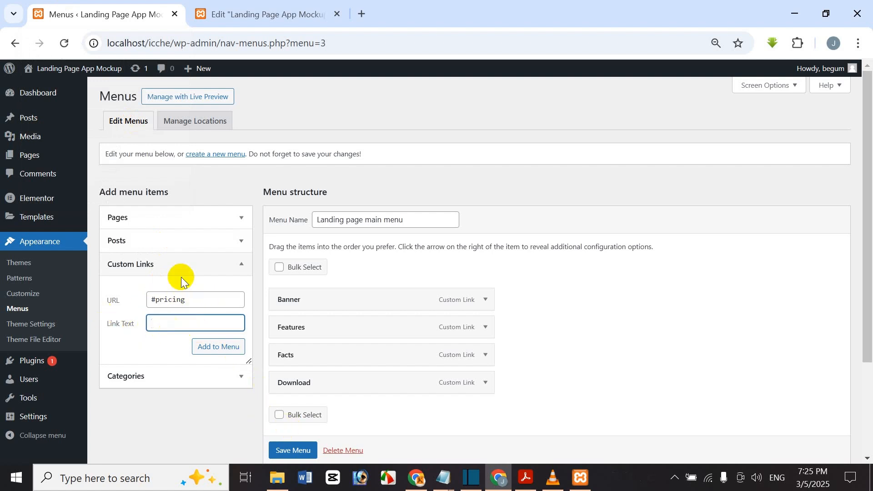
Step: Set the CSS ID of the Pricing Table container, inside the Pricing container, to pricing in the Elementor editor
left_click(254, 8)
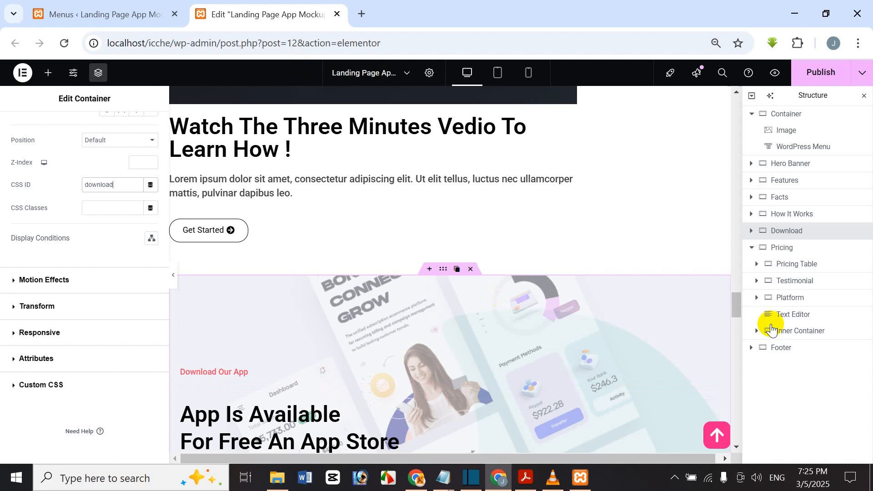
left_click(790, 263)
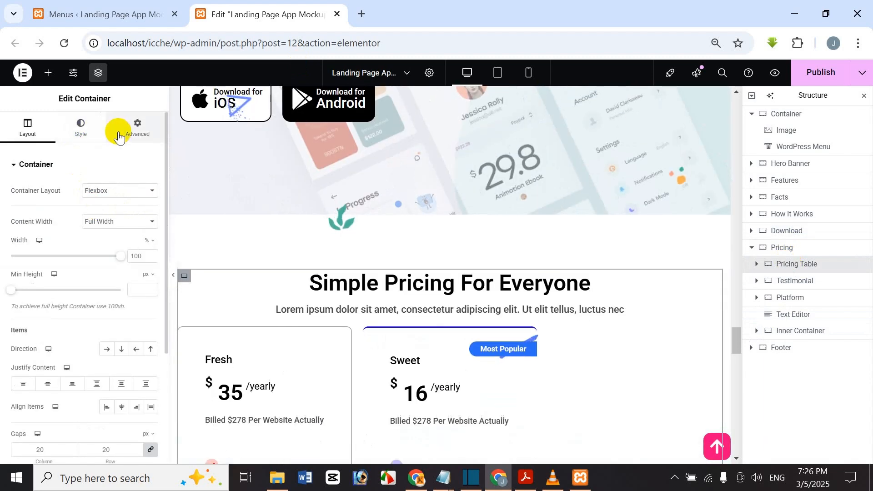
left_click(137, 128)
scroll(70, 336, "down", 3)
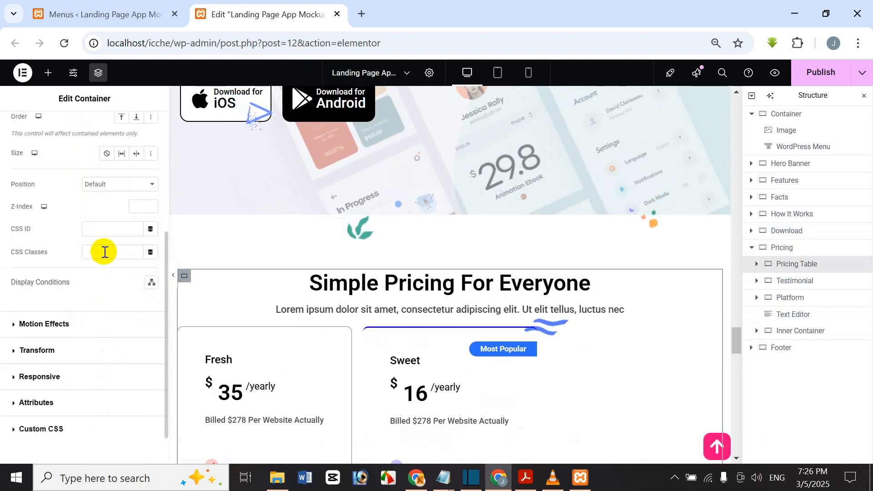
left_click(114, 225)
type("pricing")
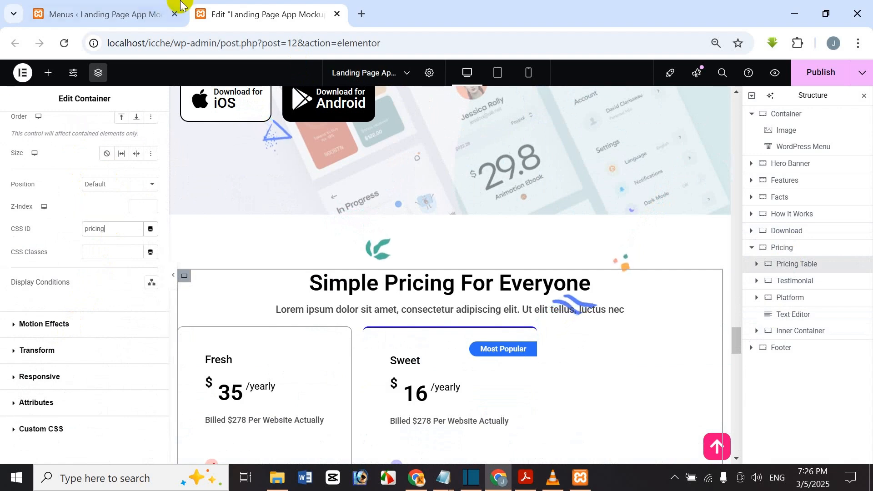
Step: On the Menus screen, give the #pricing custom link the text Pricing and add it to the menu
left_click(171, 7)
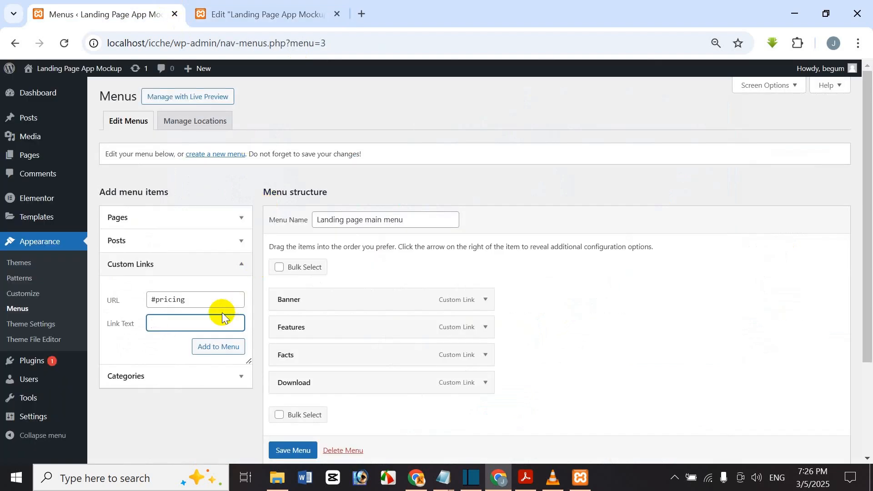
key("ctrl+v")
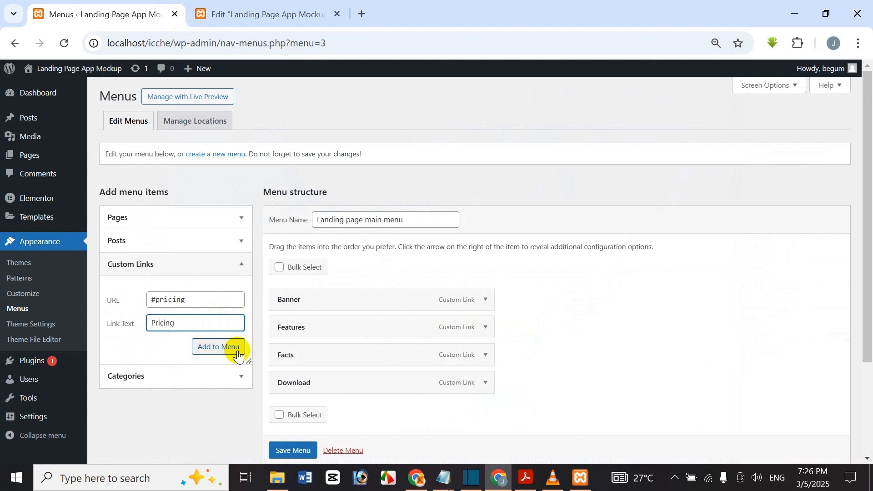
left_click(238, 355)
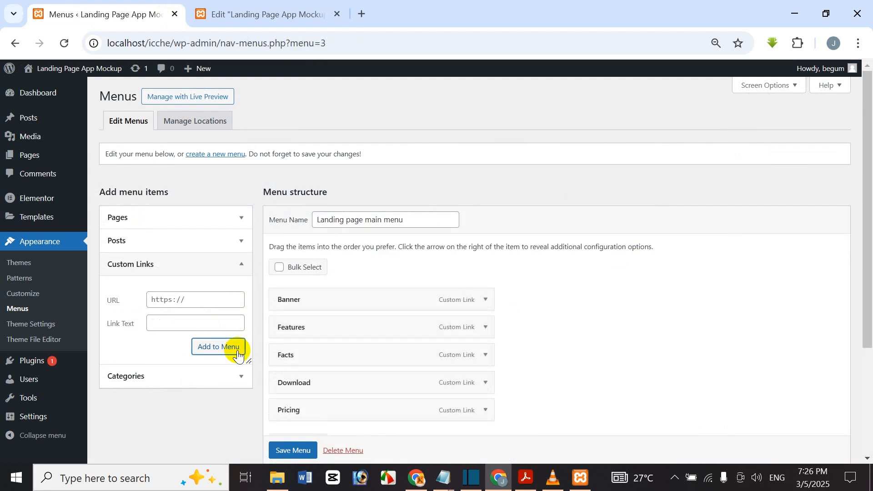
Step: Enter #reviews as the next custom link's URL, correcting the spelling and removing the extra space, and copy reviews from it
left_click(189, 300)
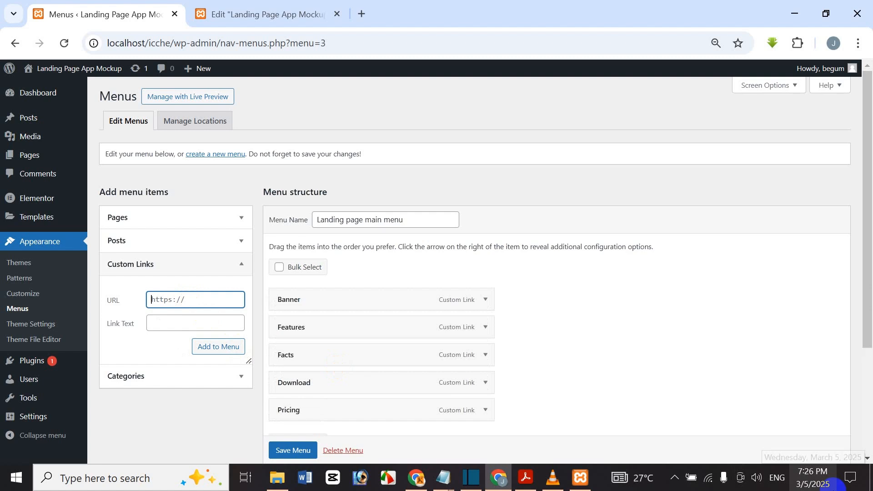
type("Reiviews")
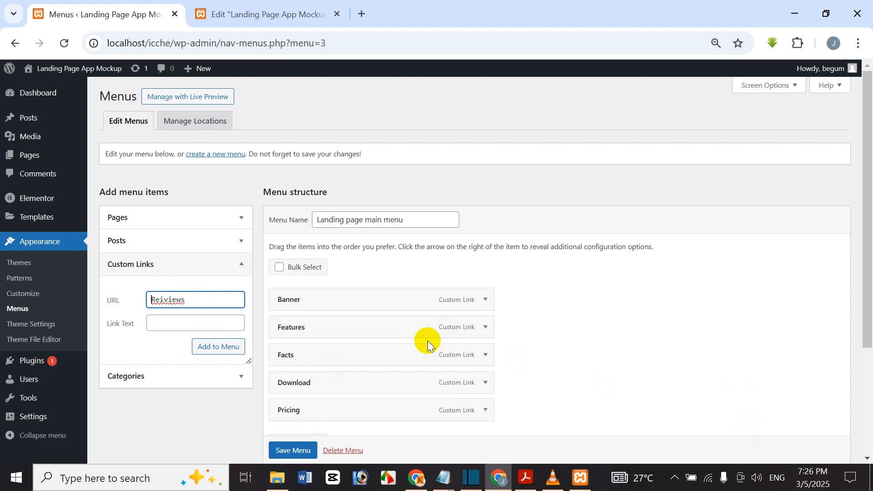
right_click(166, 300)
left_click(194, 301)
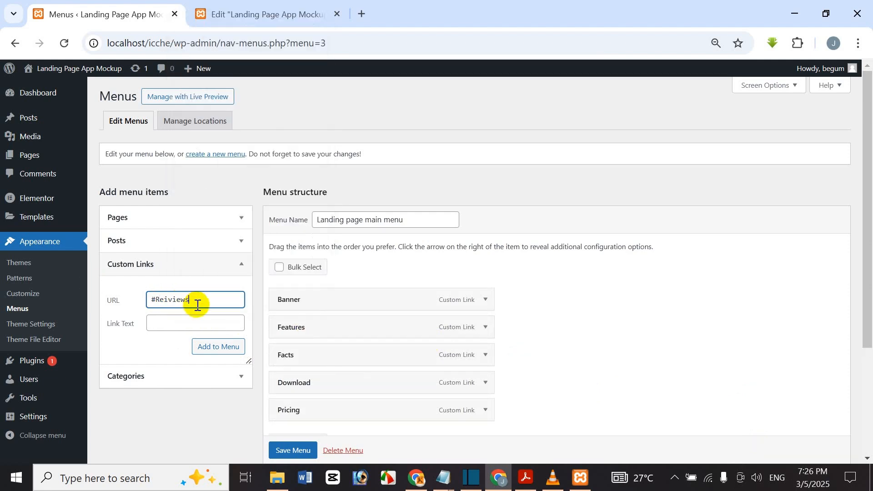
left_click(158, 301)
right_click(184, 299)
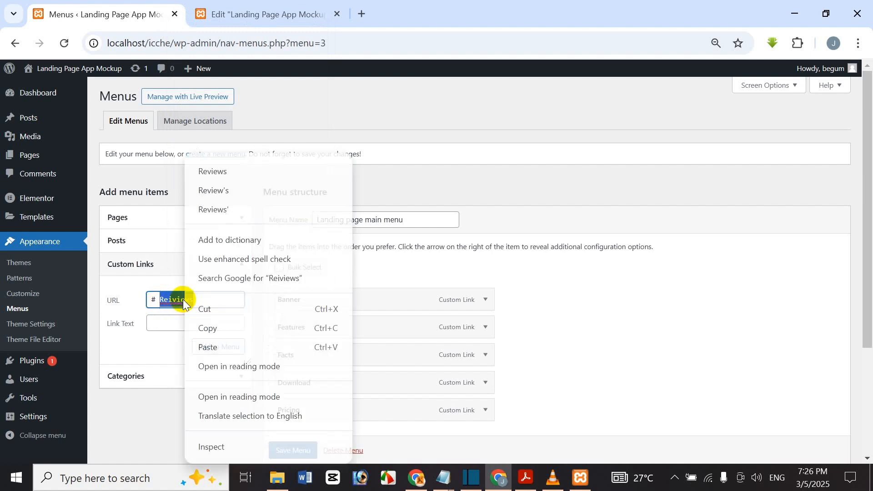
left_click(238, 171)
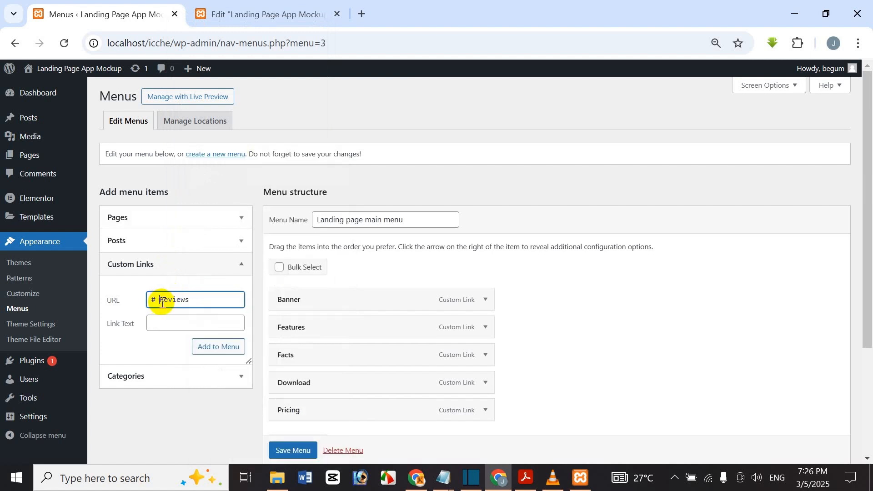
key("BackSpace")
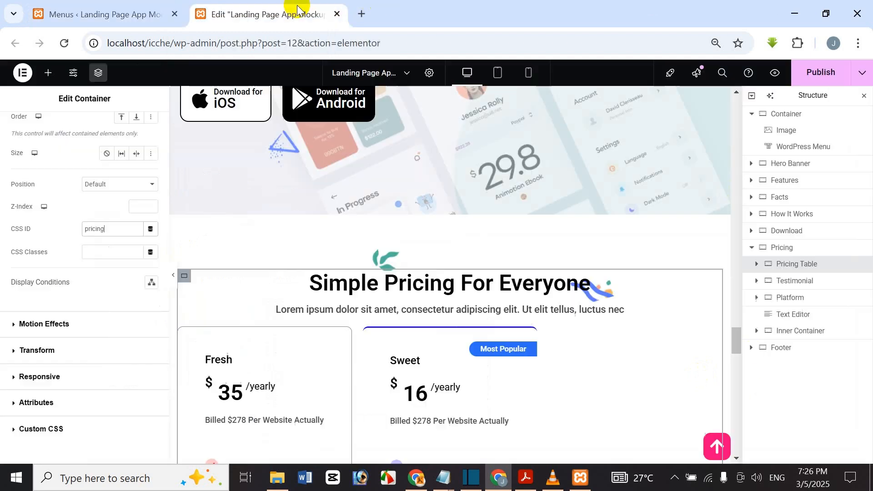
Step: Set the CSS ID of the Testimonial container, inside the Pricing container, to reviews in the Elementor editor
left_click(305, 9)
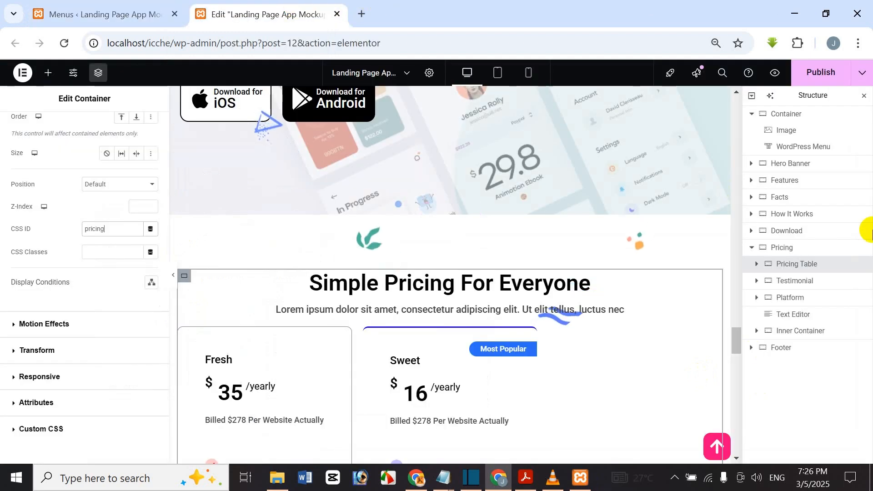
left_click(780, 281)
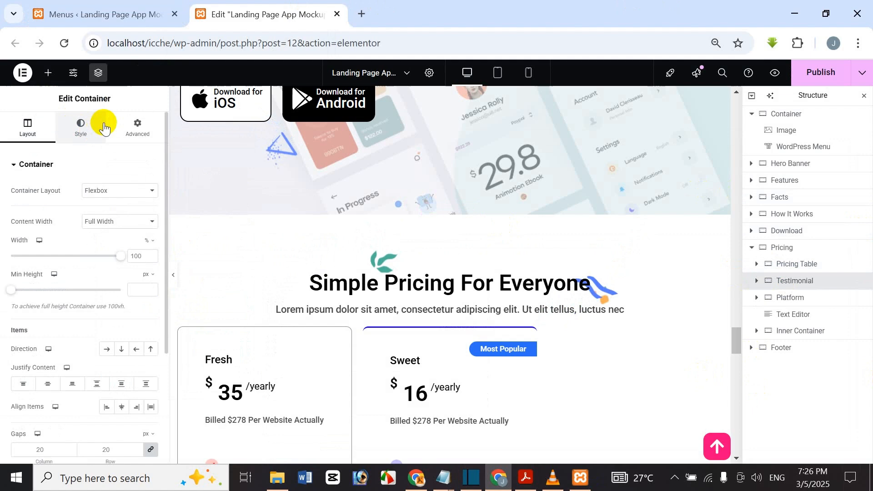
left_click(135, 128)
scroll(83, 356, "down", 3)
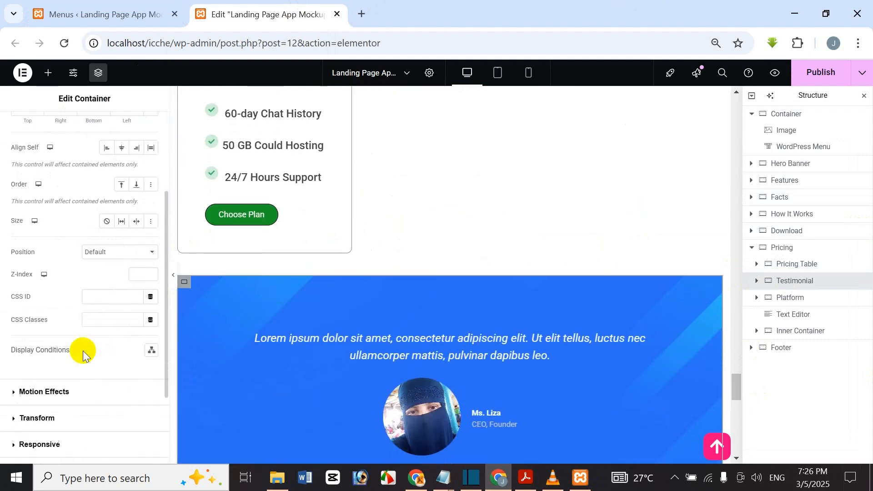
type("reviews")
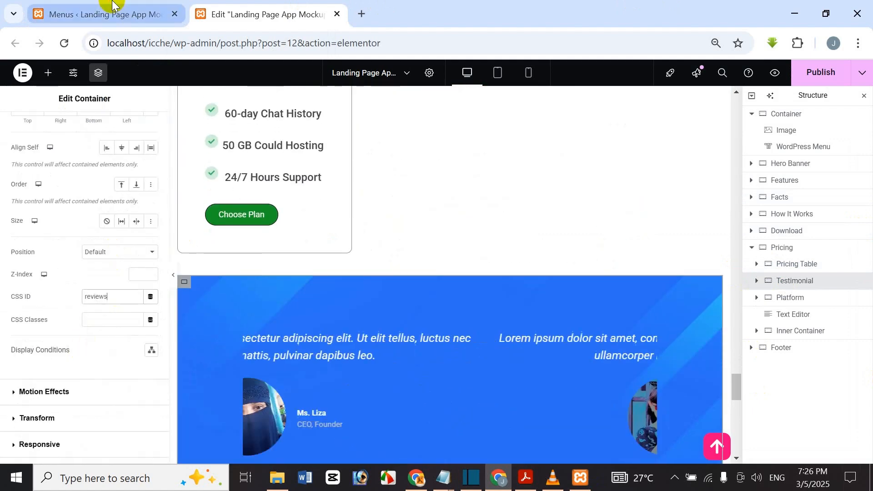
Step: On the Menus screen, give the #reviews custom link the text Reviews and add it to the menu
left_click(164, 9)
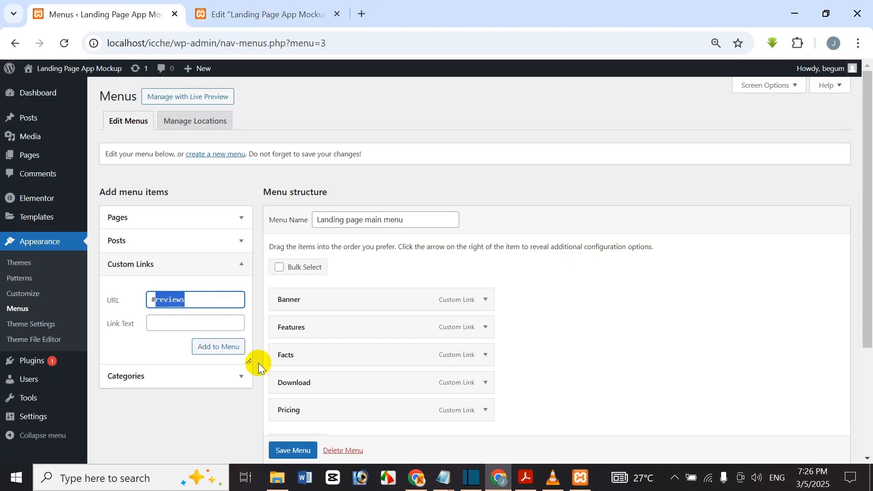
left_click(222, 322)
type("reviews")
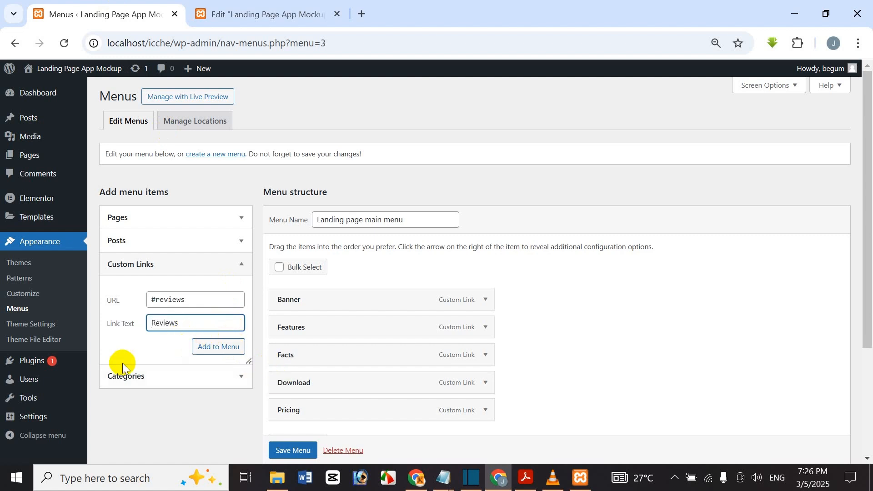
left_click(222, 348)
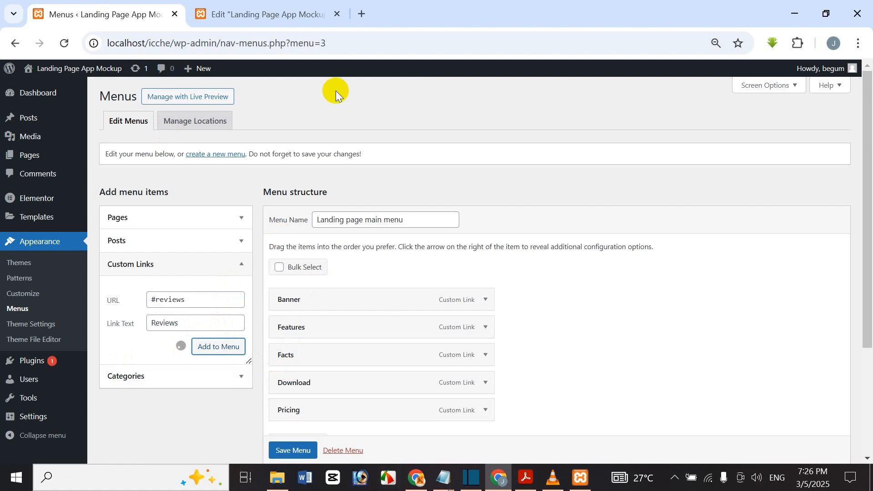
Step: Save the Landing page main menu with its six custom links
scroll(335, 377, "down", 3)
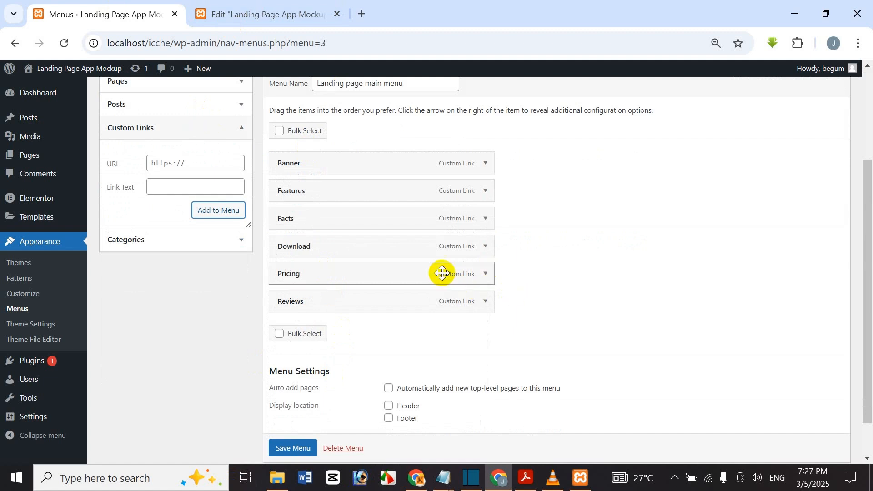
left_click(275, 5)
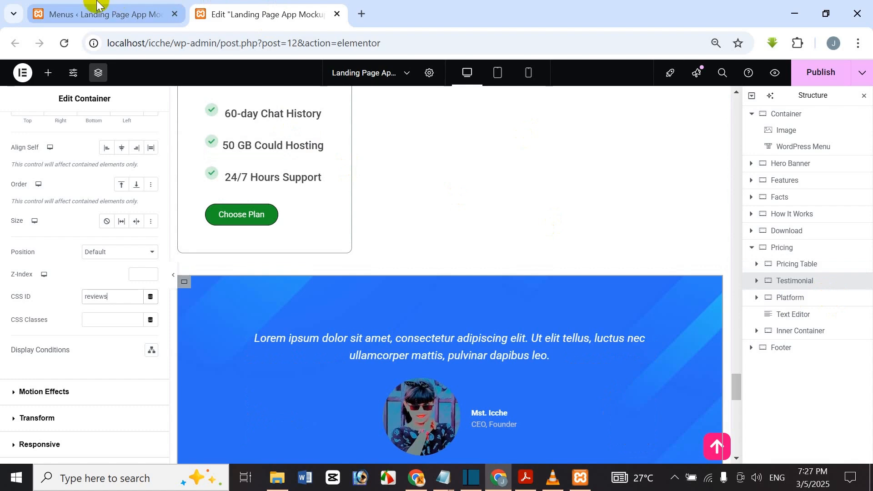
left_click(76, 8)
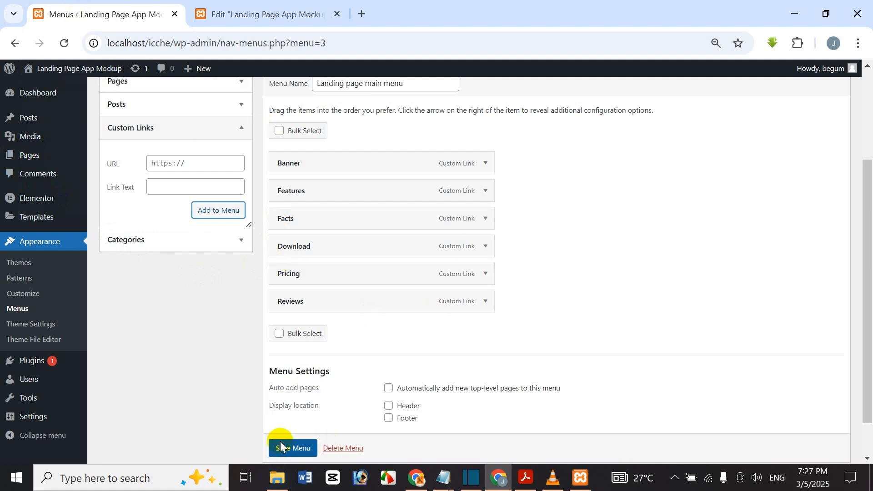
scroll(280, 443, "down", 1)
left_click(299, 426)
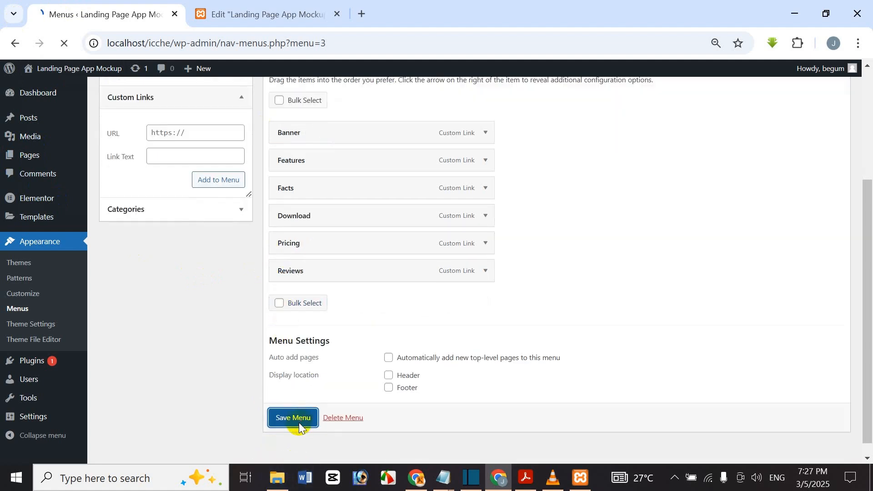
Step: Publish the landing page in the Elementor editor and reload the editor to refresh the header menu
left_click(272, 8)
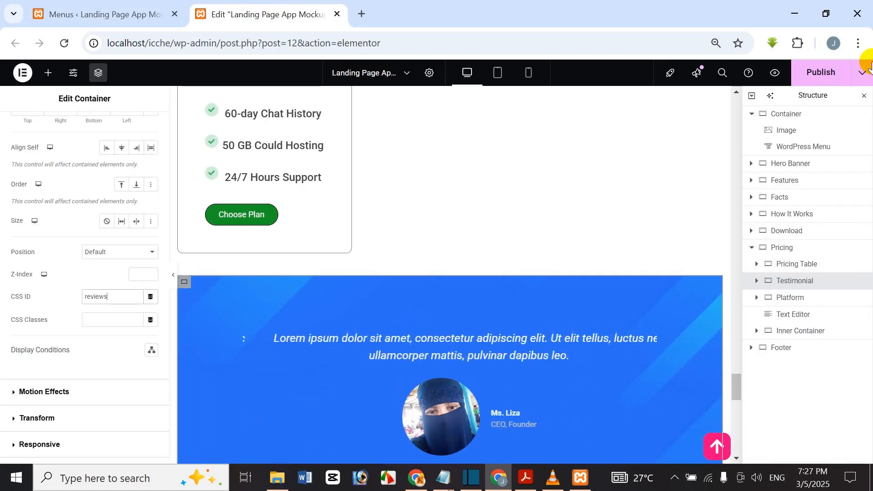
left_click(820, 78)
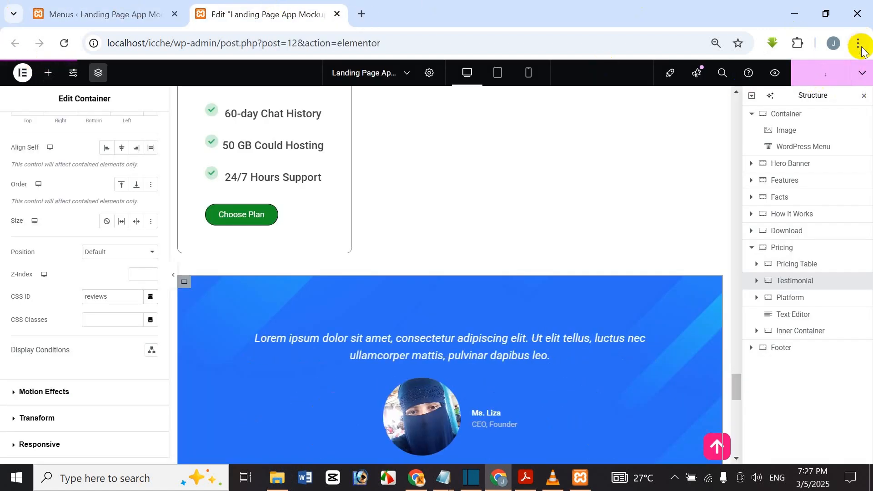
left_click(827, 71)
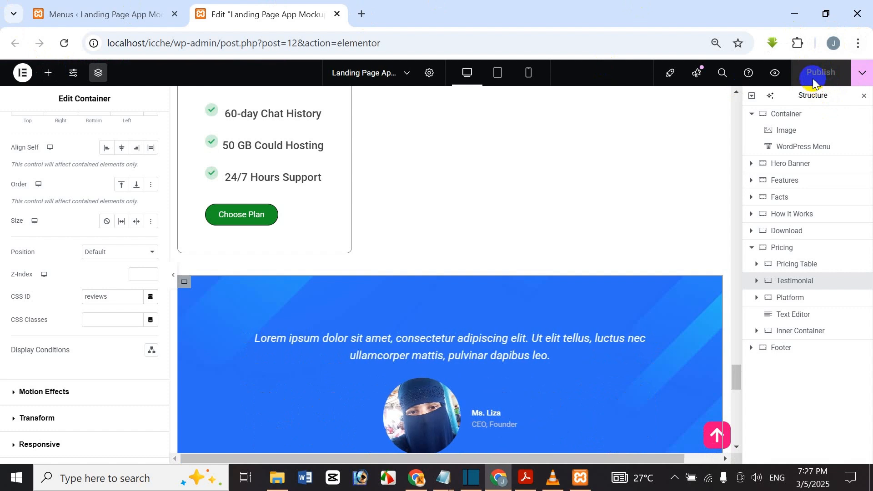
left_click(63, 44)
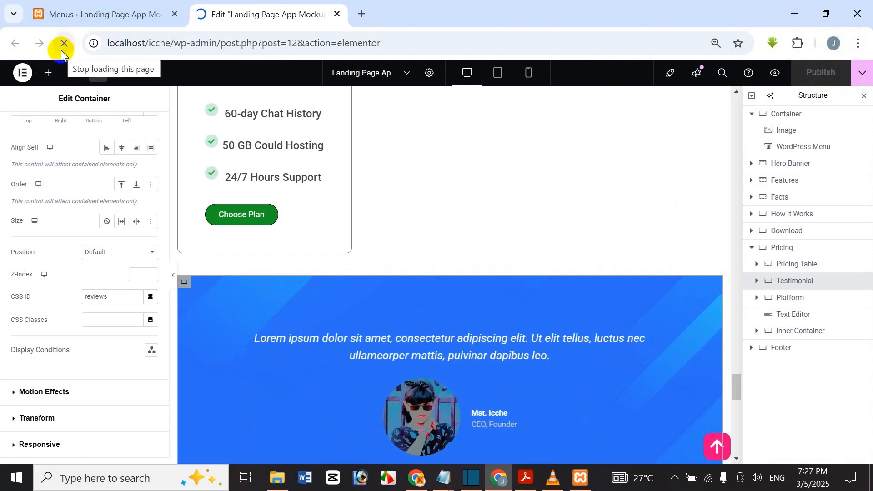
scroll(435, 150, "up", 15)
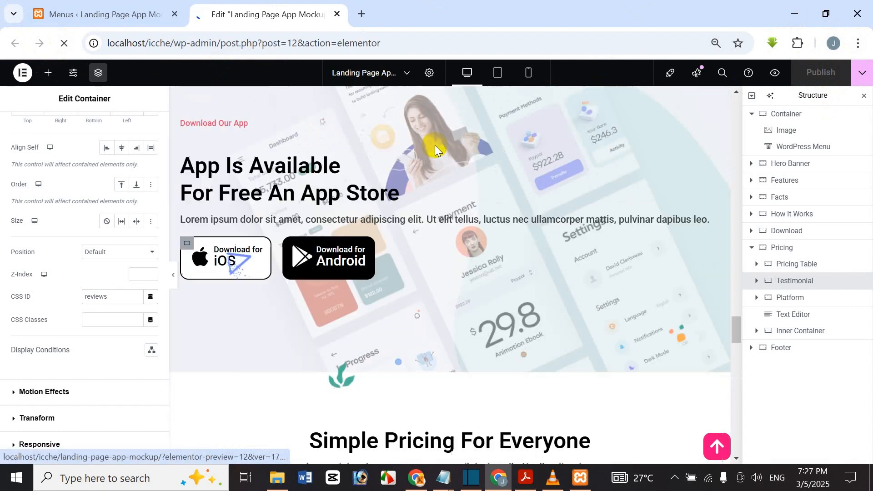
scroll(434, 143, "up", 10)
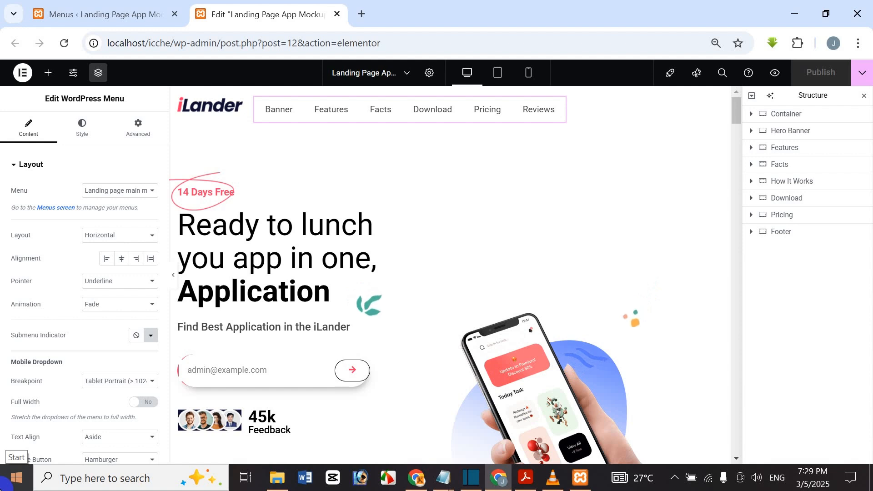
Step: Add a Button widget to the header container and place it after the WordPress Menu in the structure
left_click(48, 72)
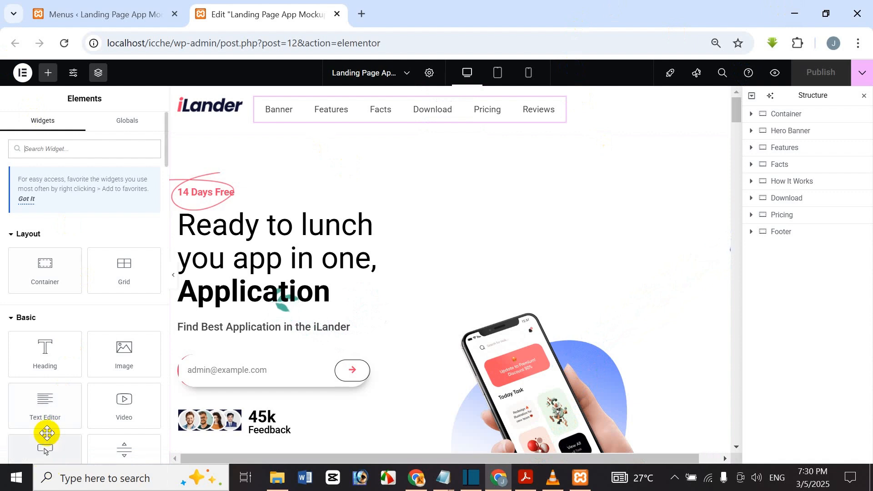
scroll(47, 433, "down", 2)
left_click_drag(49, 405, 590, 113)
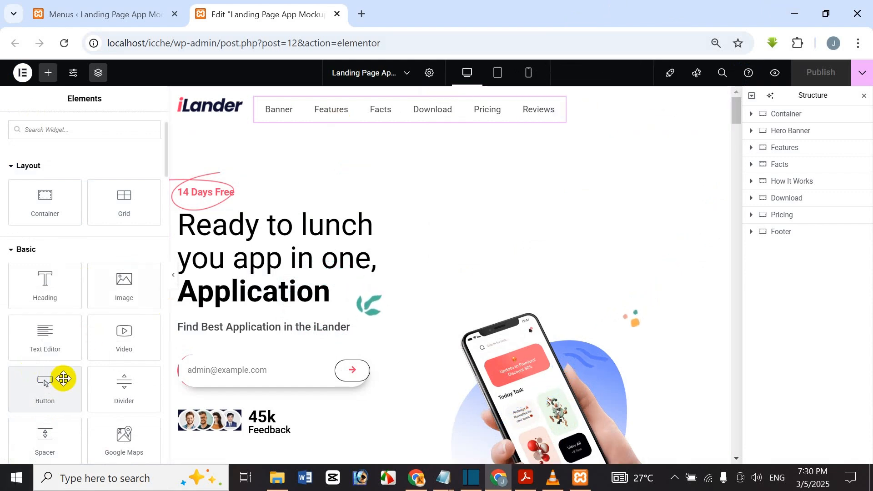
left_click_drag(63, 378, 570, 111)
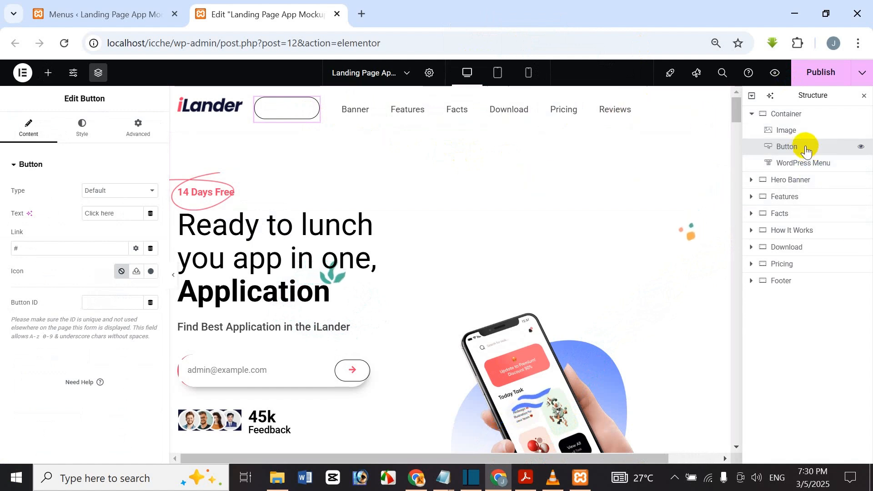
left_click_drag(804, 142, 807, 167)
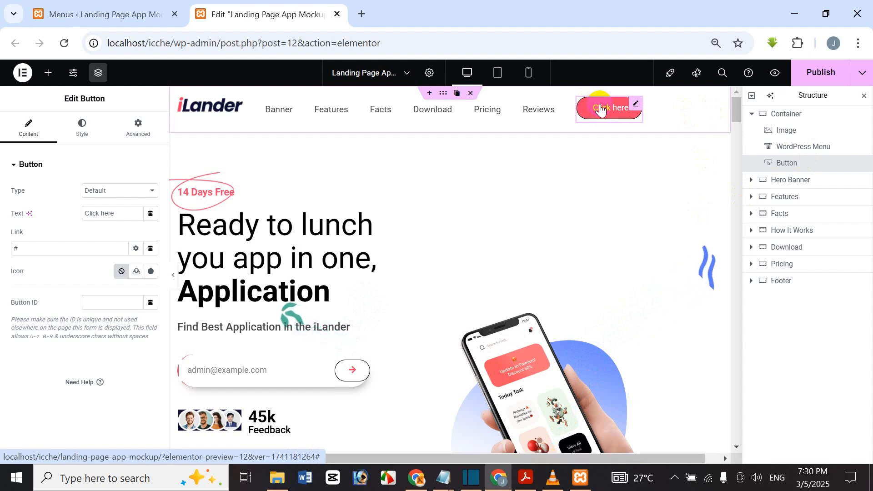
Step: Set the header button's text to Get Started
left_click_drag(113, 210, 37, 191)
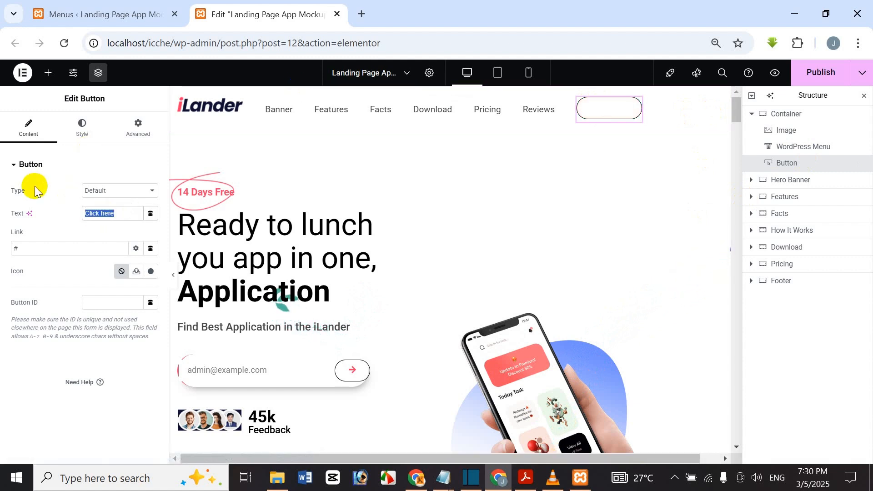
key("BackSpace")
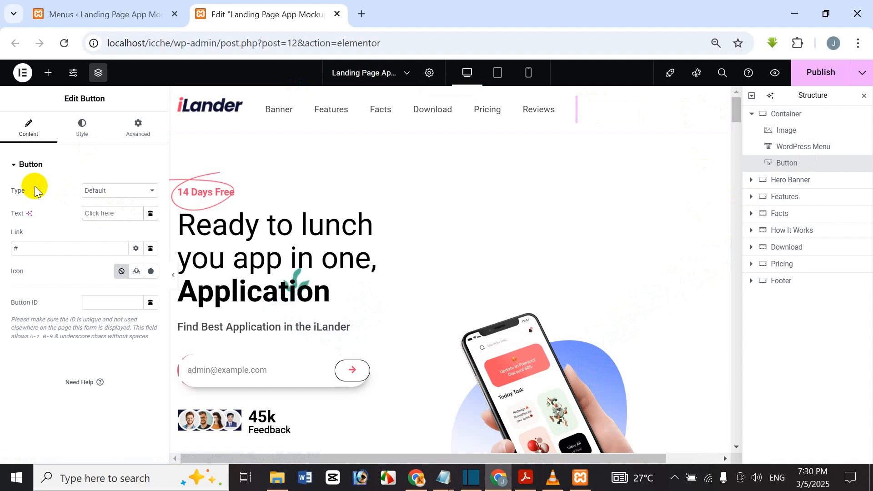
type("Ge5t Start")
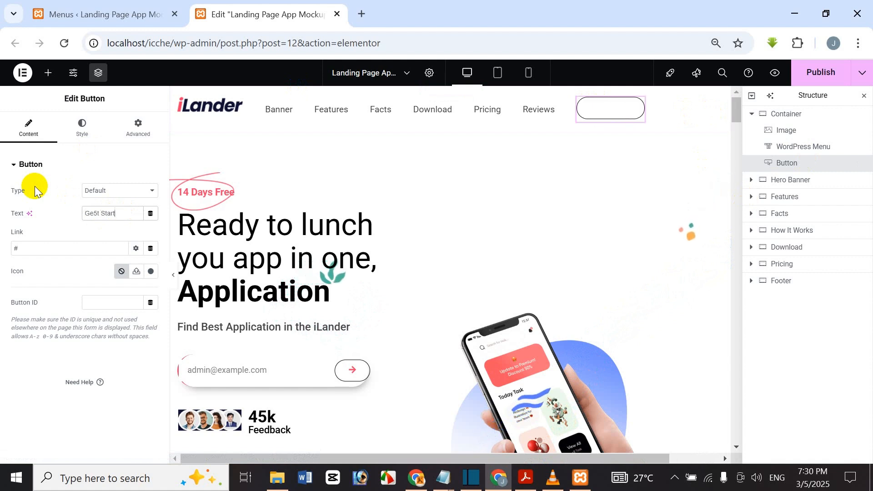
type("ed")
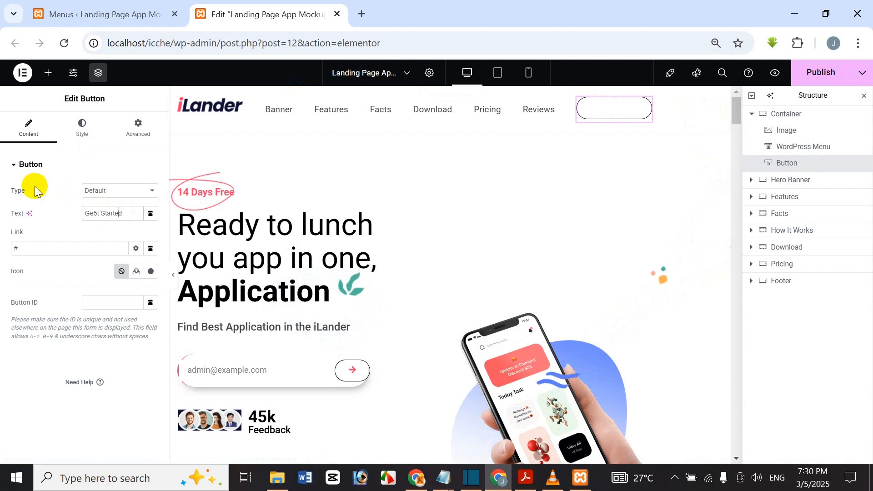
key("BackSpace")
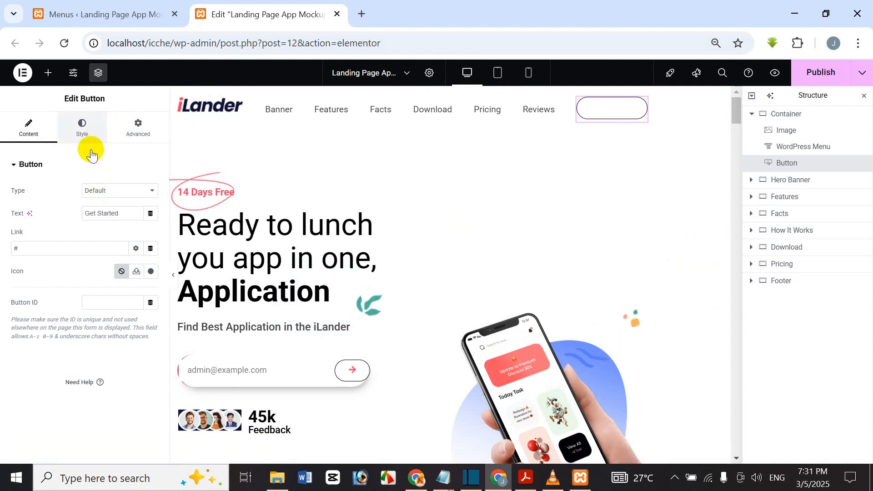
Step: Set the Get Started button's text color to the global color White BG
left_click(88, 135)
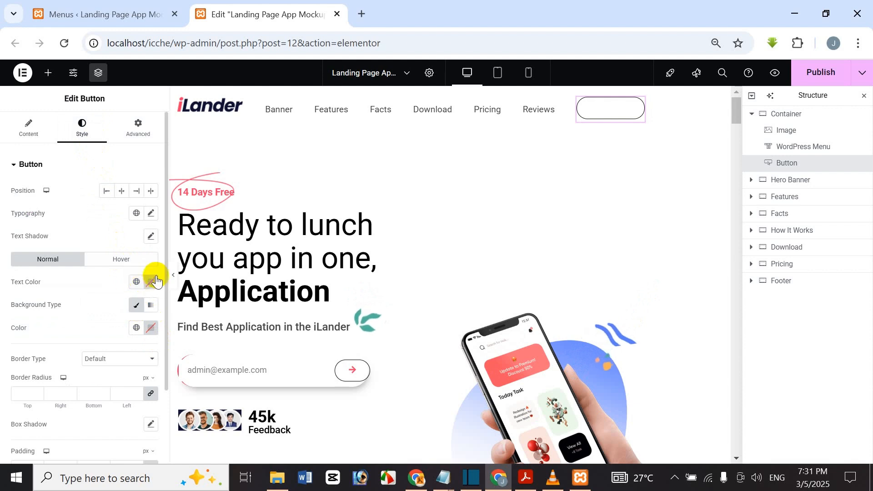
left_click(141, 282)
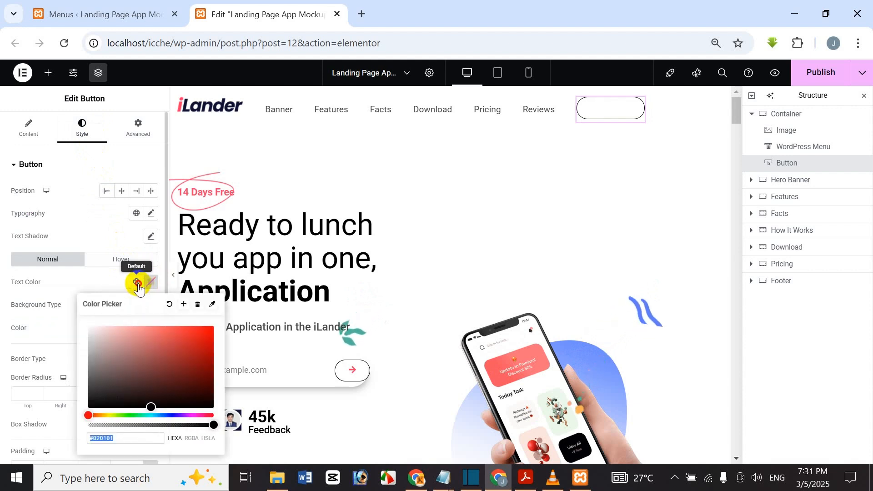
left_click(136, 282)
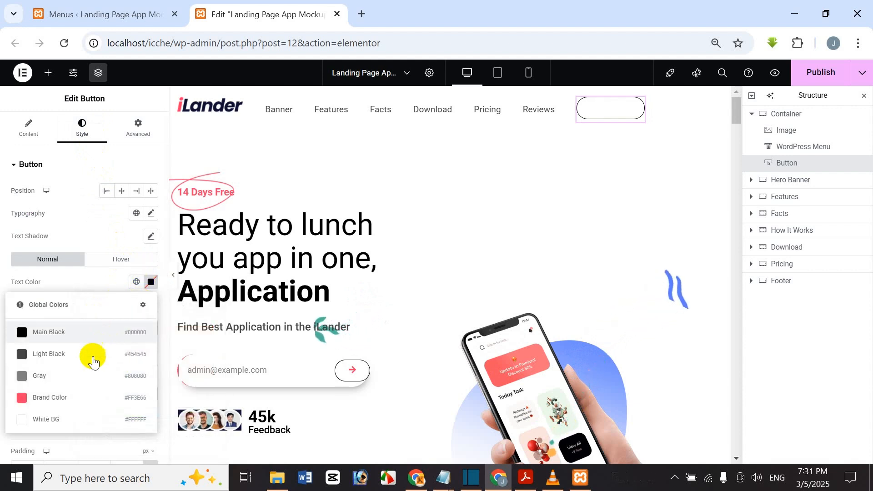
left_click(85, 417)
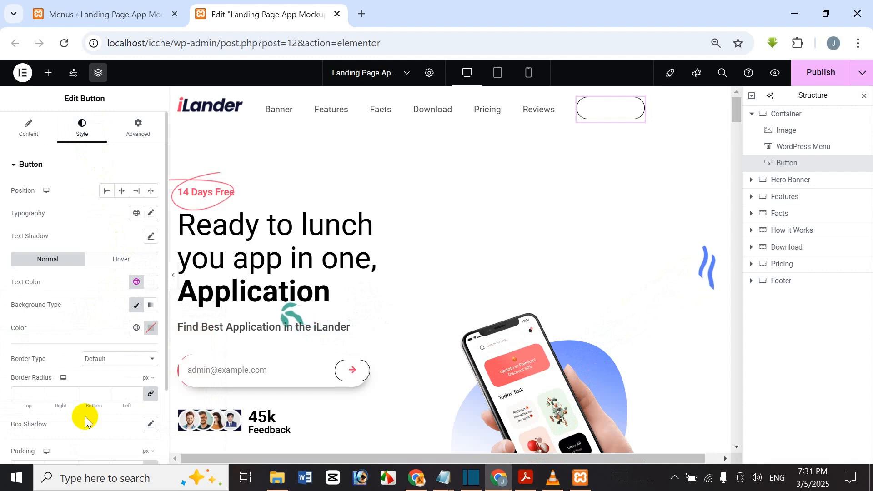
Step: Set the Get Started button's background color to the global Brand Color
left_click(137, 328)
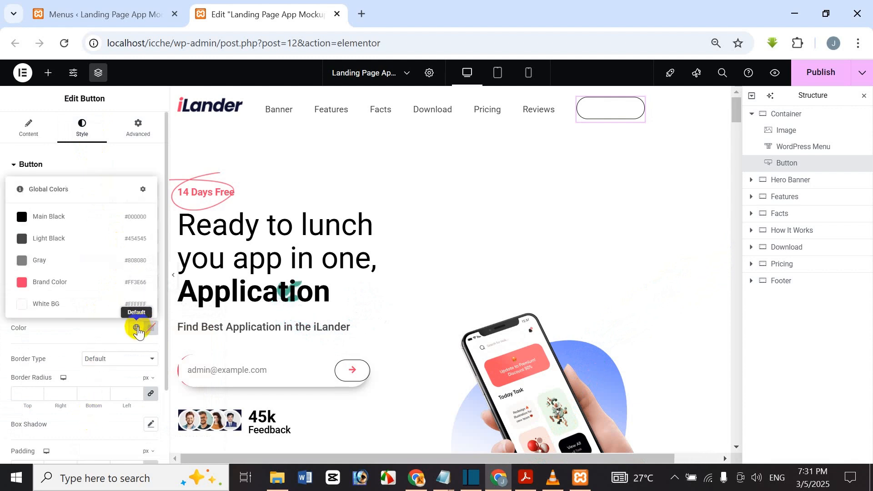
left_click(128, 103)
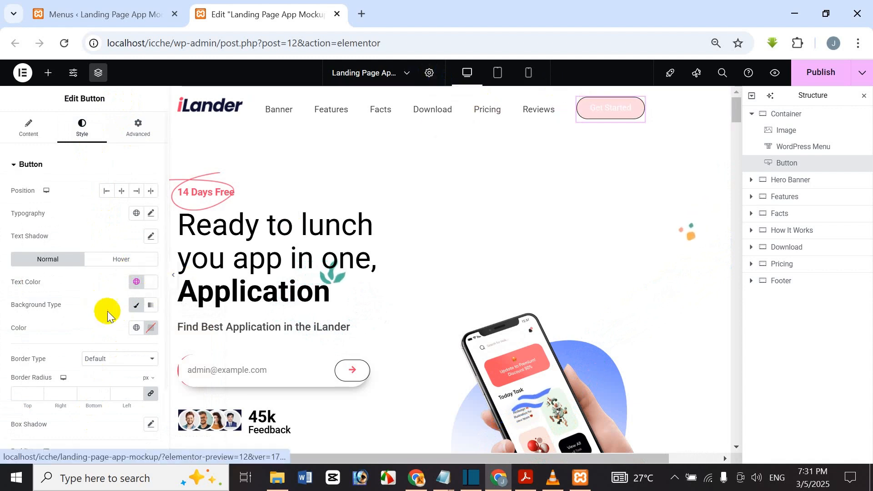
left_click(145, 328)
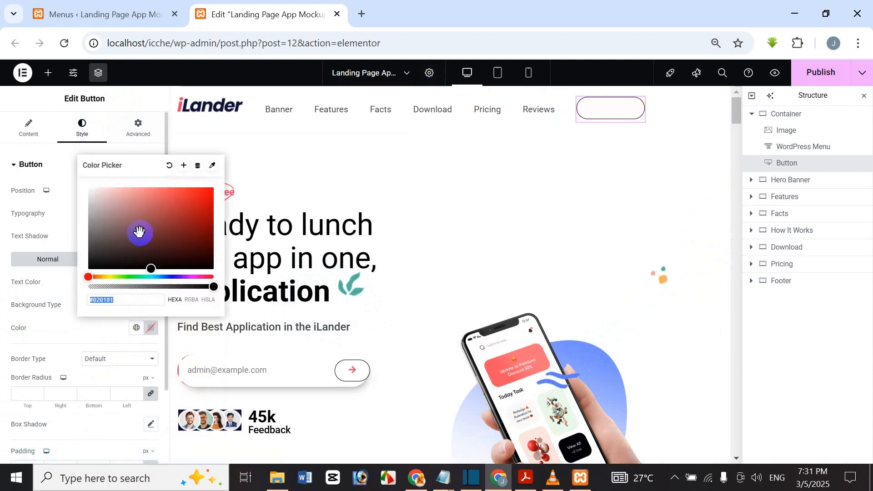
left_click(137, 329)
left_click(97, 280)
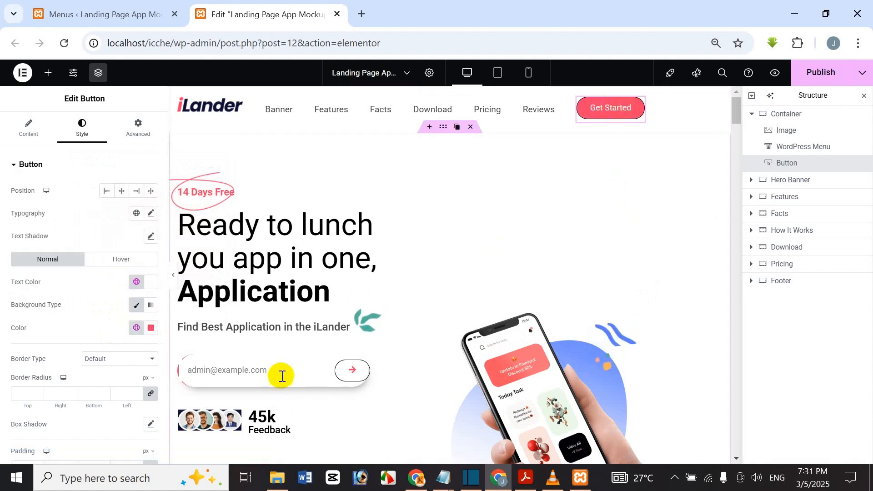
Step: Give the Get Started button a solid border in the Brand Color (#FF3E66)
left_click(95, 359)
left_click(105, 278)
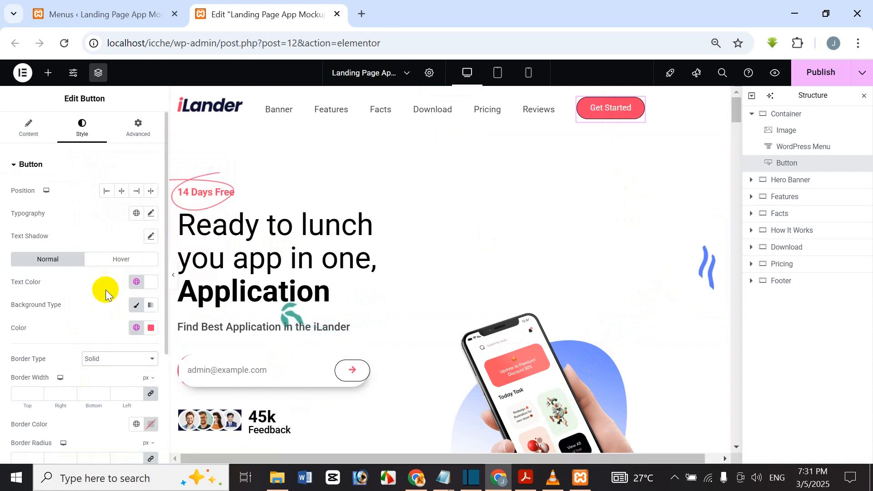
scroll(105, 295, "down", 2)
left_click(149, 357)
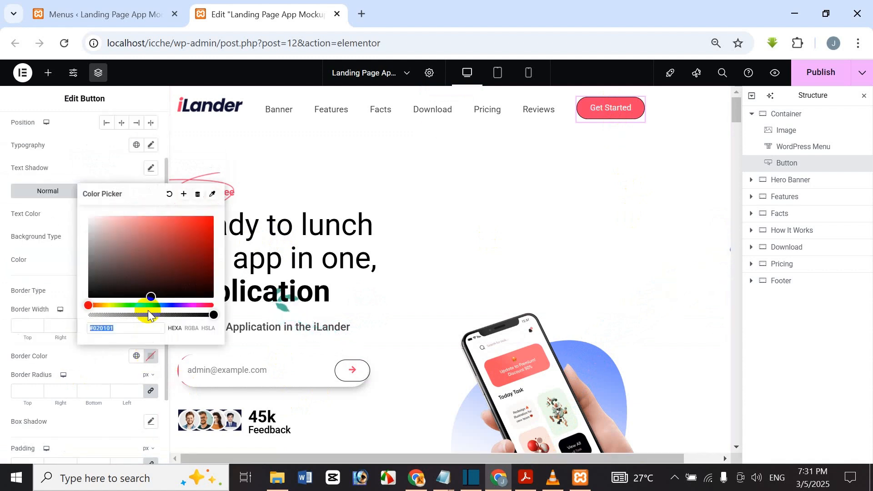
left_click(136, 355)
left_click(61, 321)
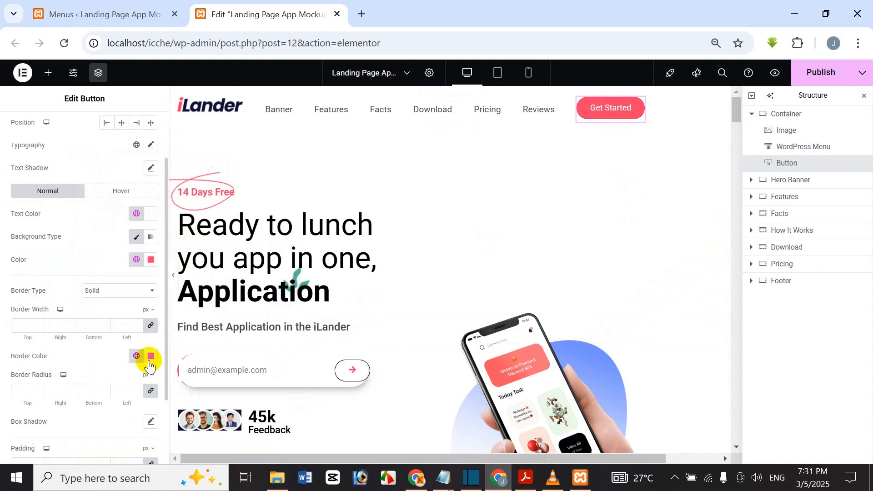
left_click(150, 356)
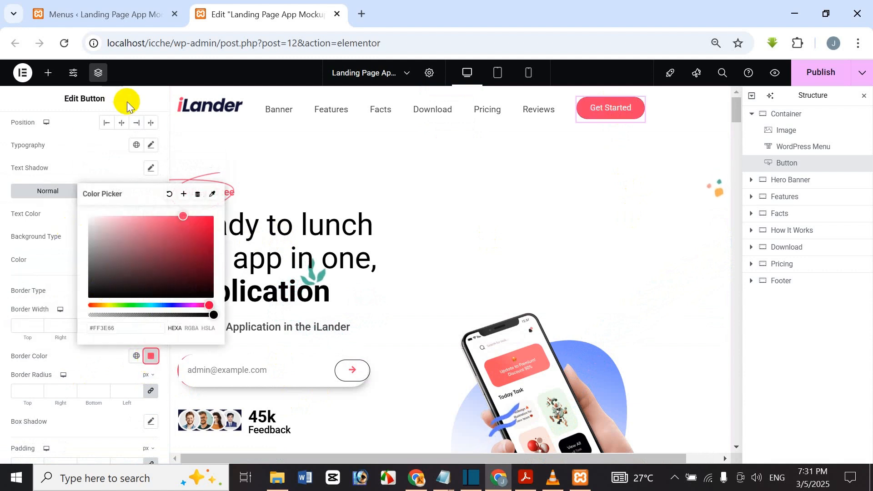
left_click(149, 107)
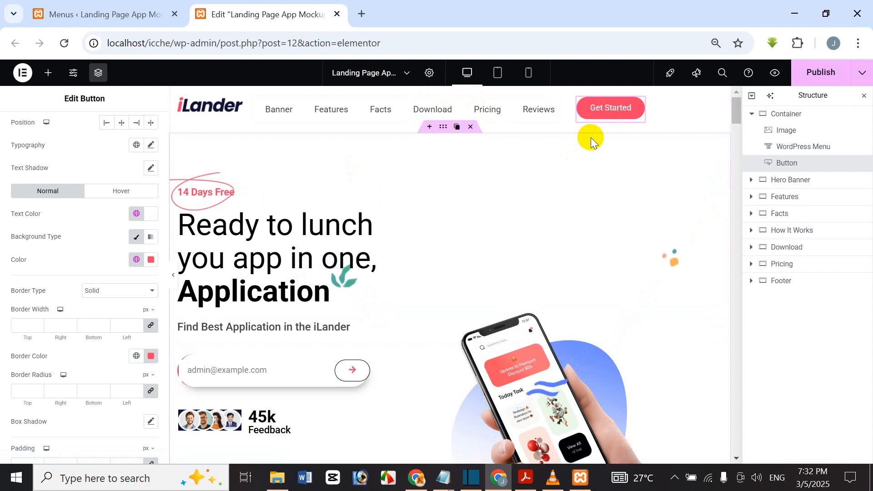
Step: Unlink the WordPress Menu widget's margin values and set its right margin to 120 px
left_click(838, 147)
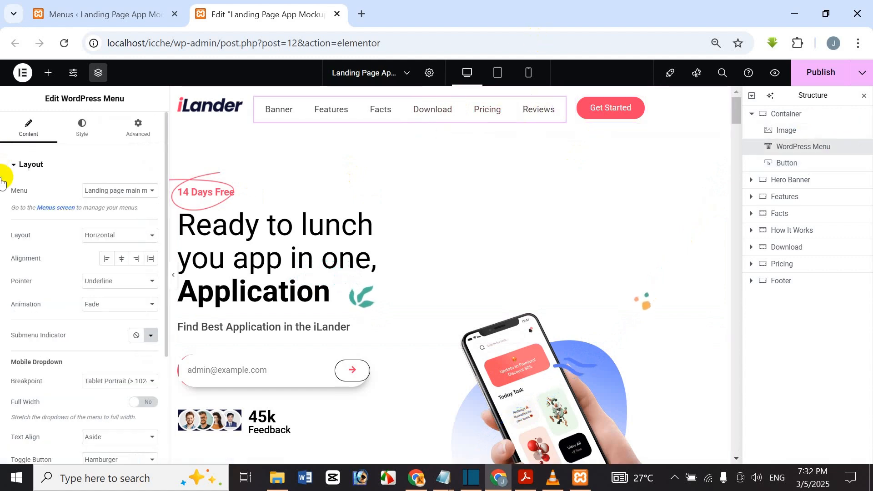
left_click(135, 126)
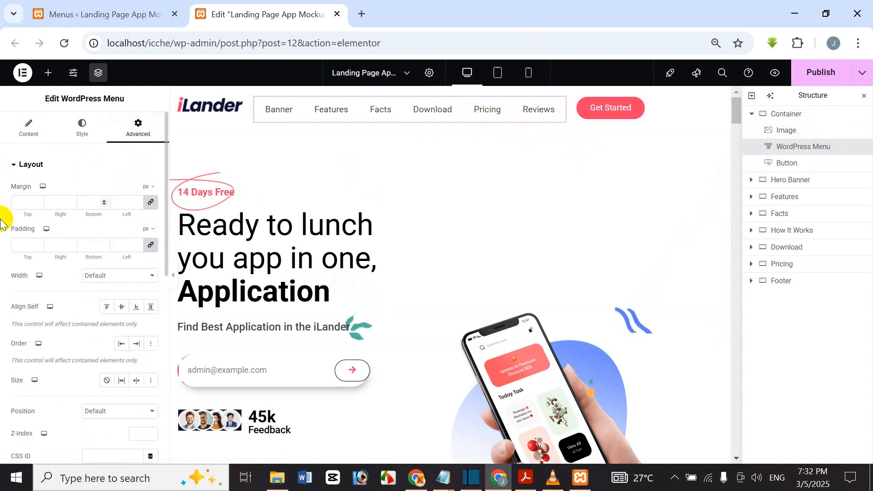
left_click(152, 203)
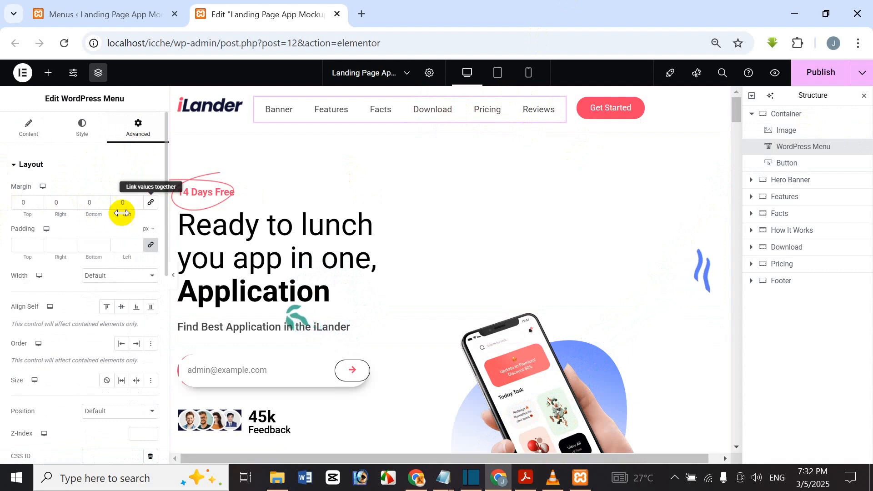
double_click(63, 198)
type("120")
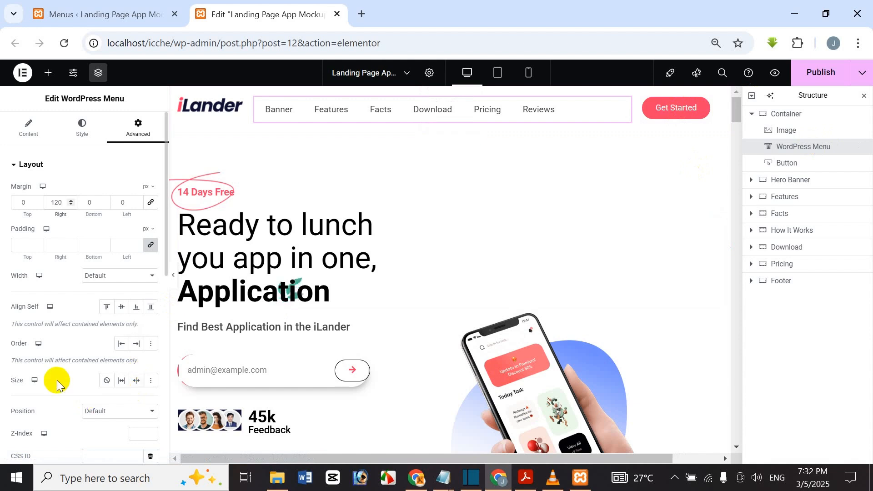
scroll(58, 381, "down", 5)
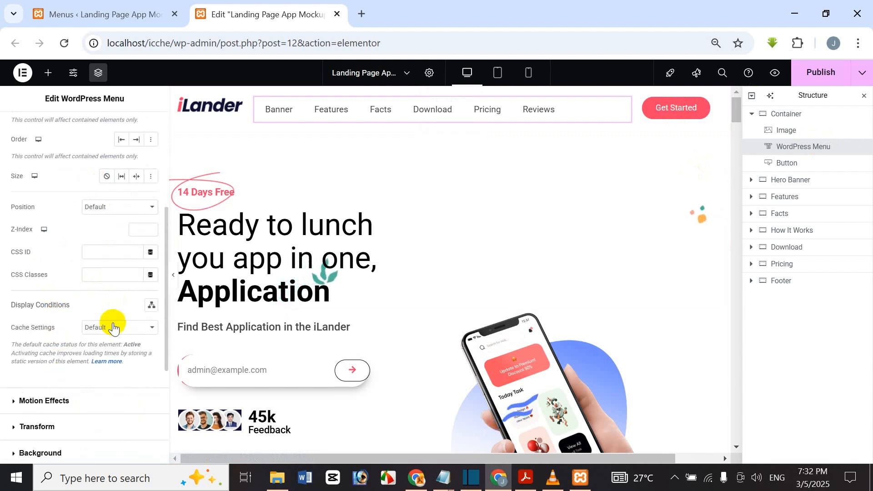
scroll(113, 326, "down", 4)
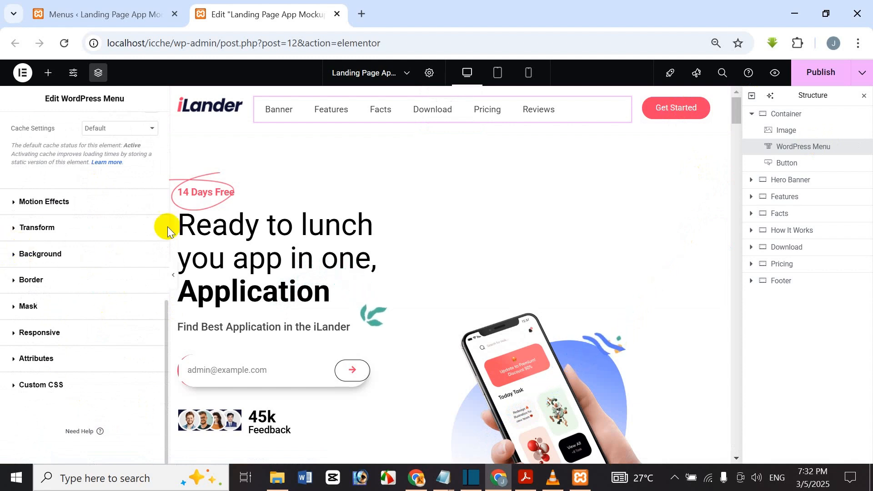
scroll(86, 146, "up", 4)
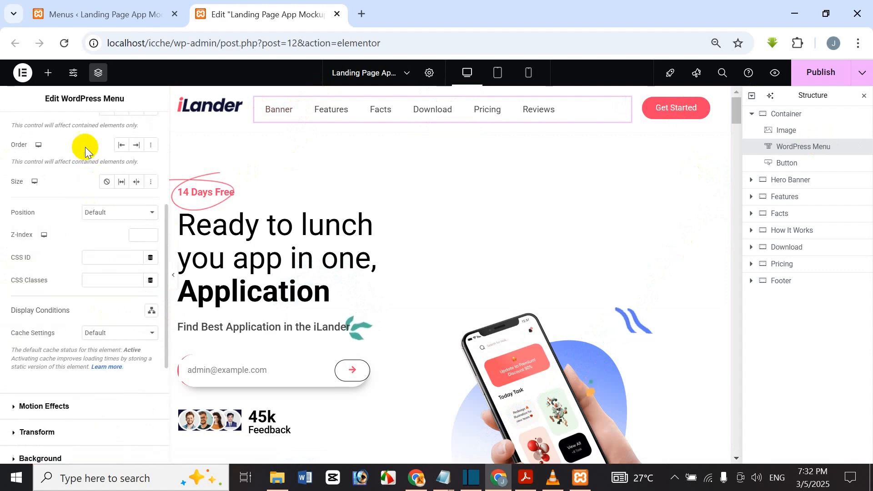
scroll(77, 146, "up", 3)
left_click(79, 131)
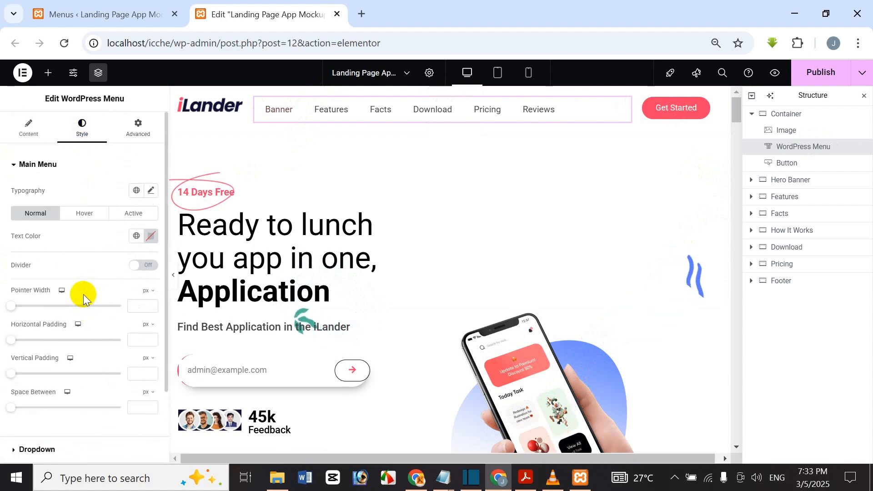
left_click(139, 305)
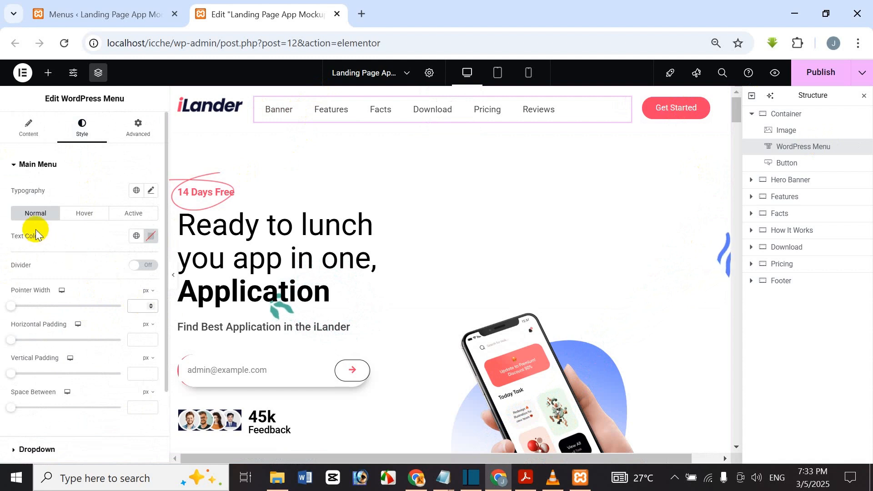
Step: Set the WordPress Menu's pointer to None so its items have no underline effect
left_click(31, 133)
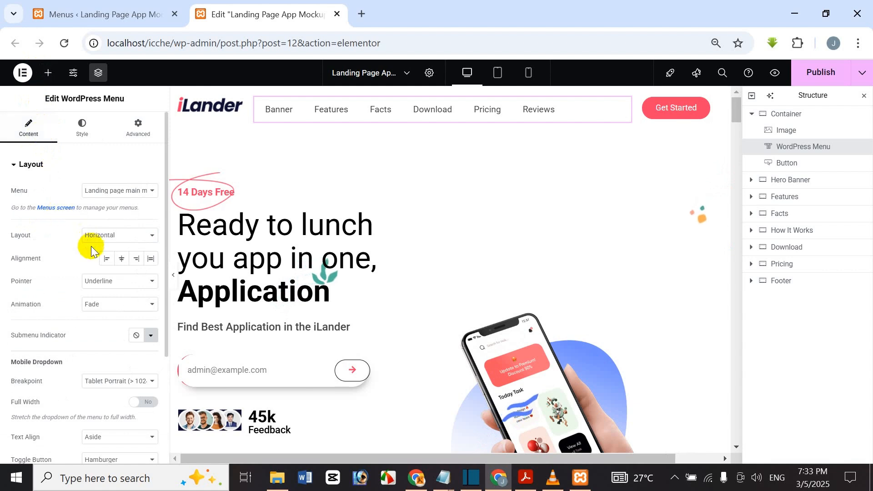
scroll(99, 275, "down", 3)
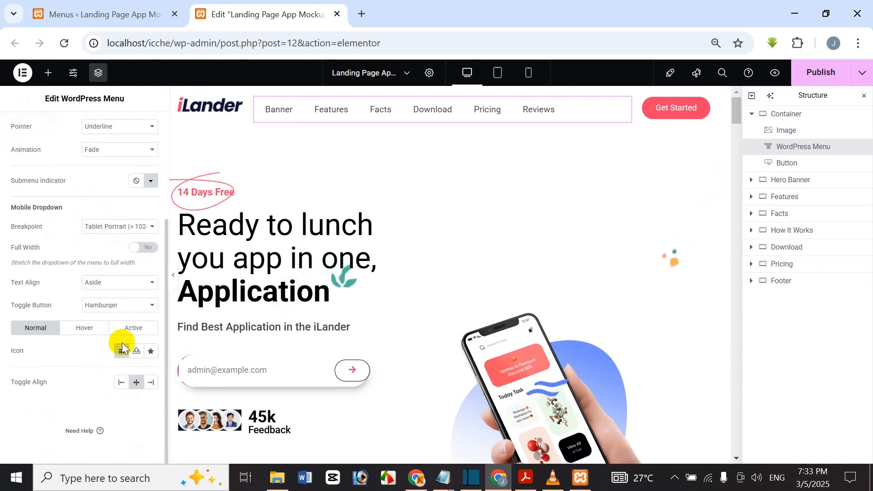
scroll(126, 302, "up", 2)
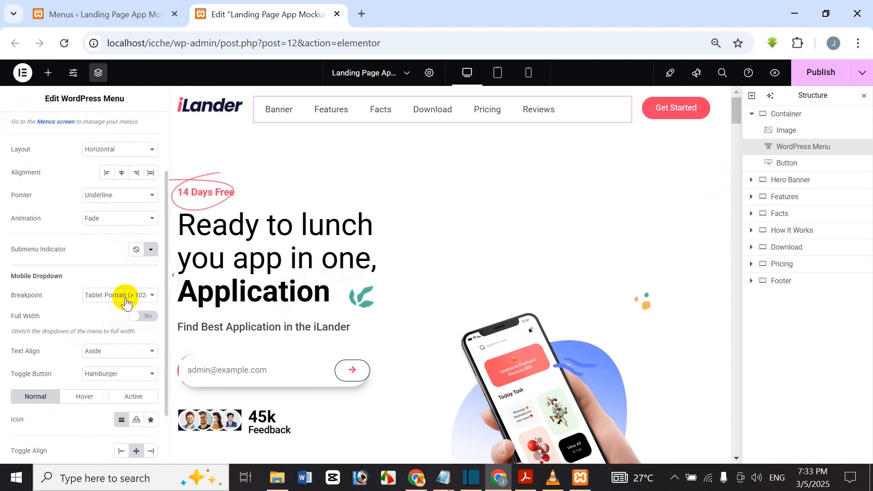
left_click(114, 195)
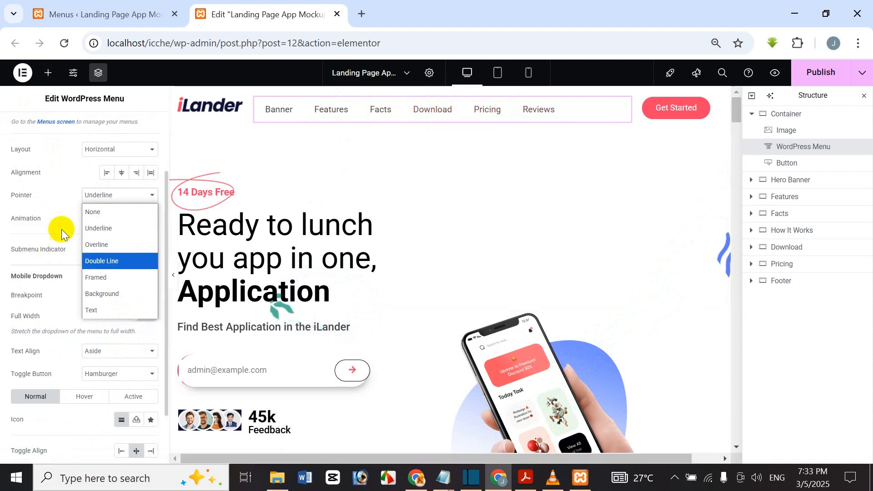
left_click(89, 210)
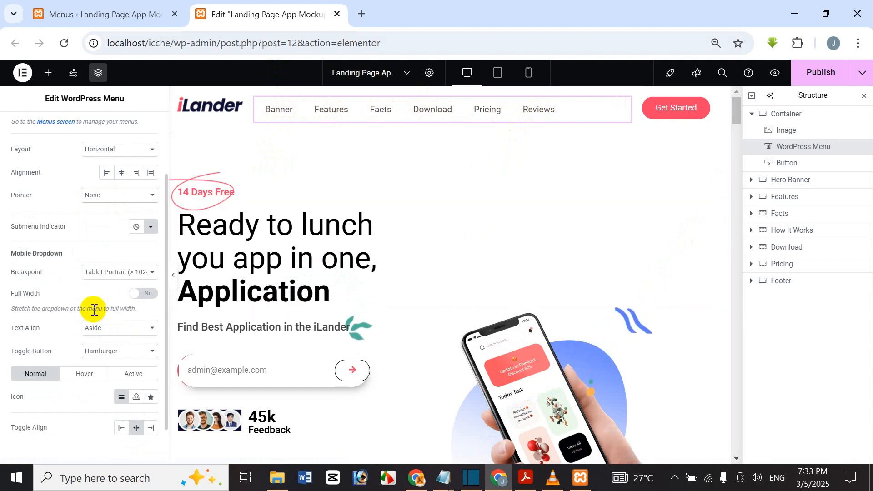
scroll(95, 310, "up", 2)
left_click(81, 126)
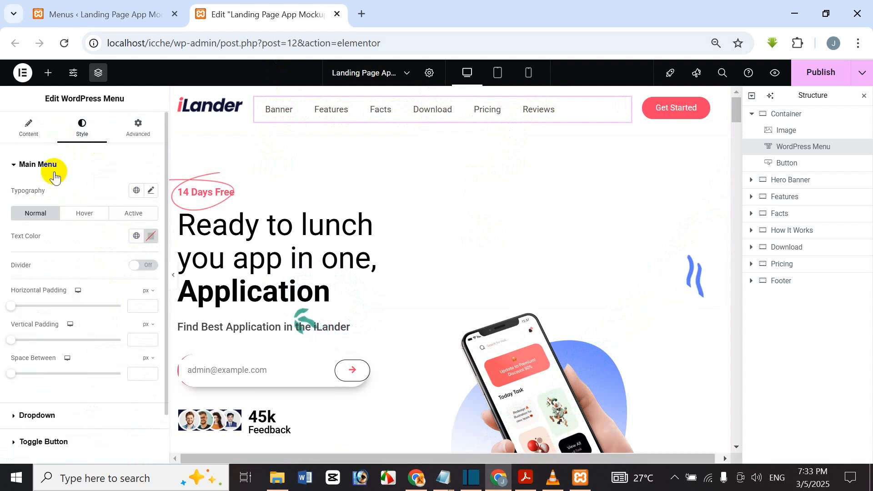
left_click(34, 128)
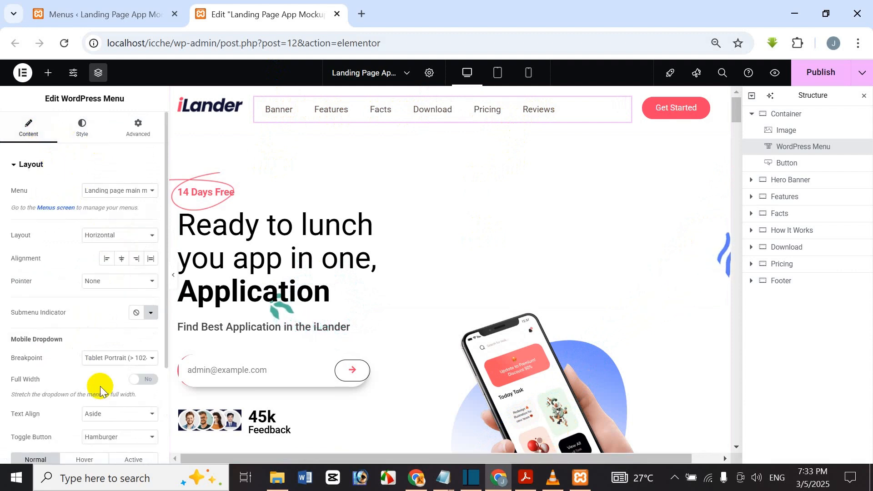
scroll(109, 307, "down", 2)
scroll(127, 302, "down", 2)
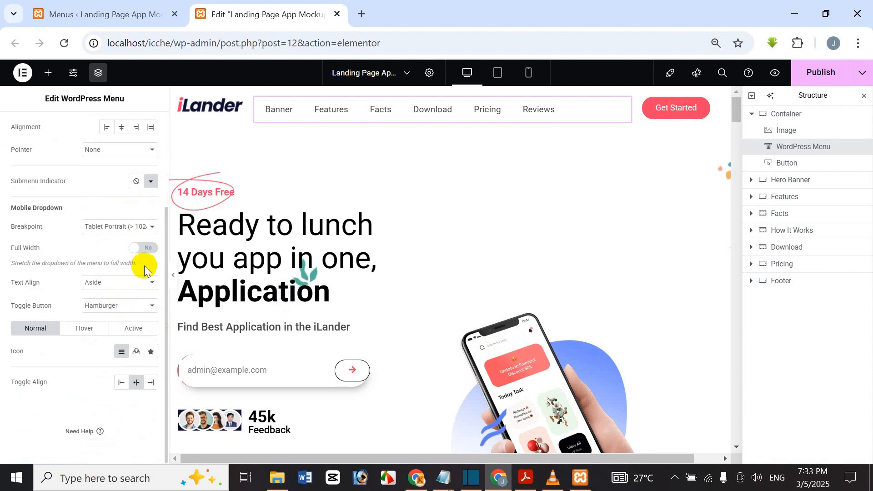
scroll(139, 243, "up", 2)
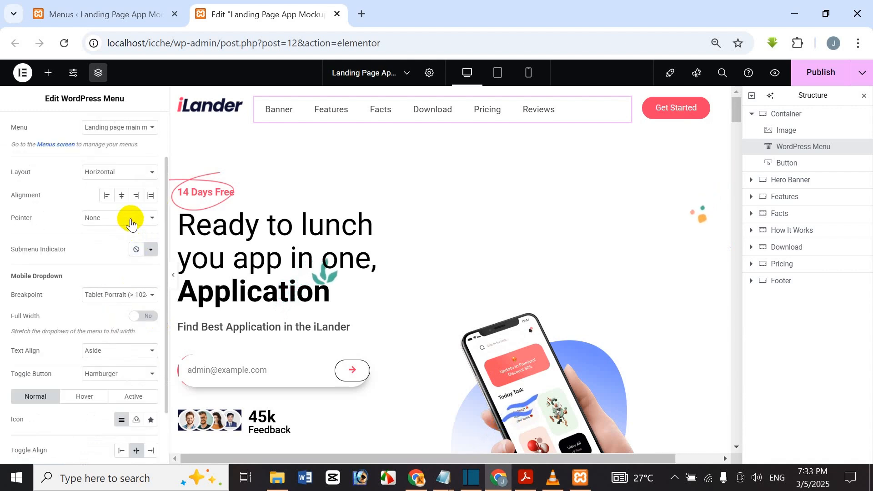
scroll(130, 219, "up", 2)
scroll(130, 221, "down", 2)
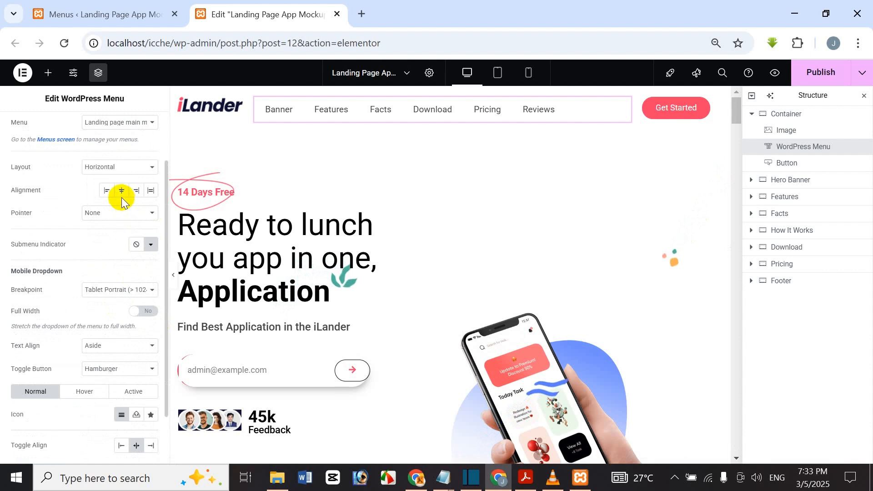
scroll(121, 193, "up", 2)
Step: Set the WordPress Menu's main menu typography size to 15 px
left_click(93, 134)
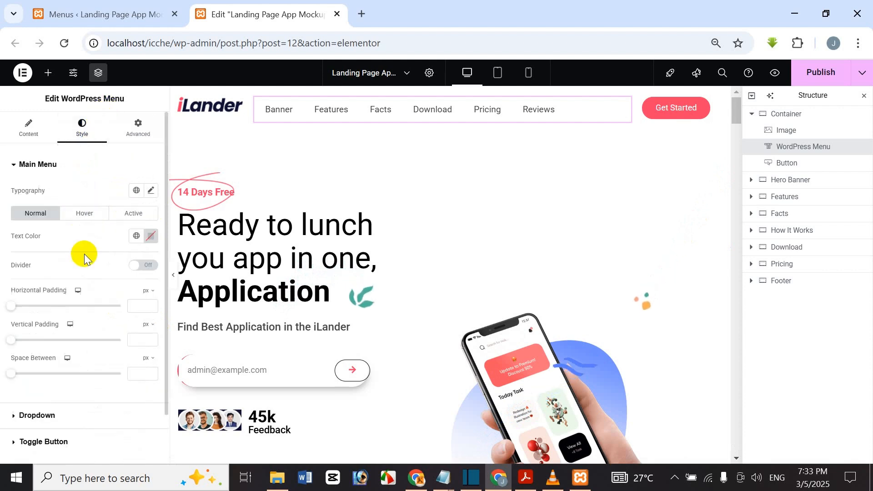
left_click(151, 190)
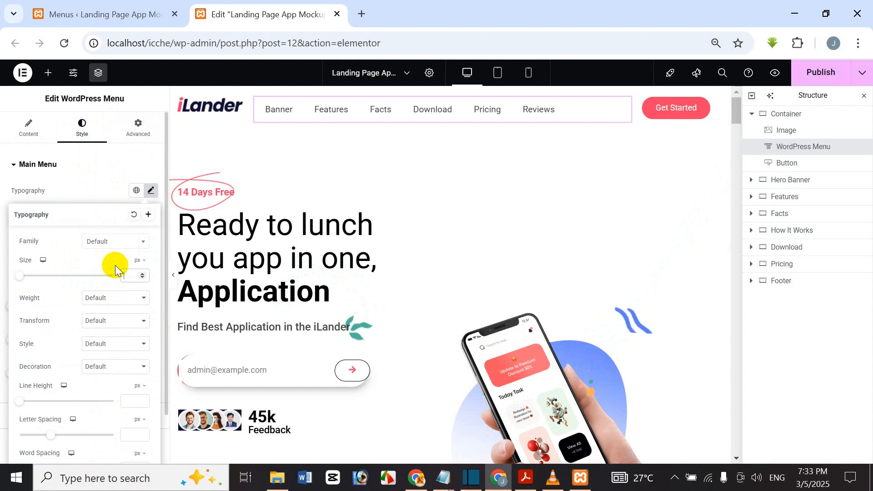
type("15")
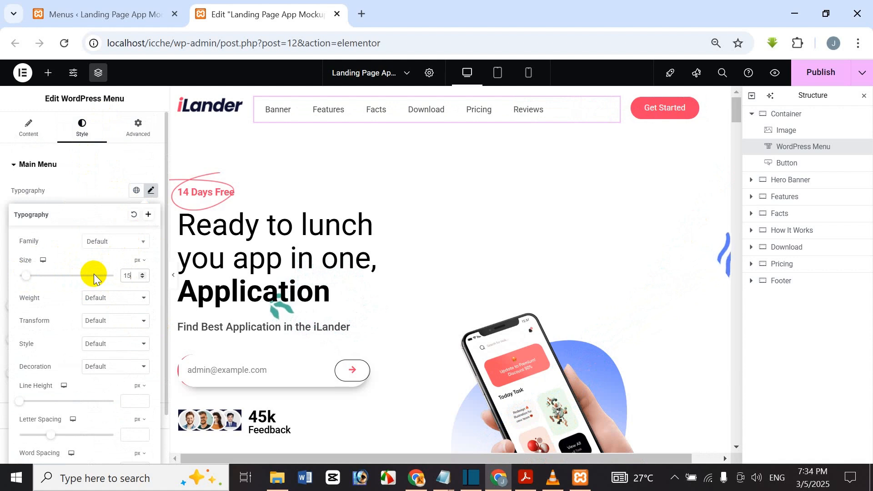
Step: Set the WordPress Menu's main menu typography weight to 500 (Medium)
left_click(113, 299)
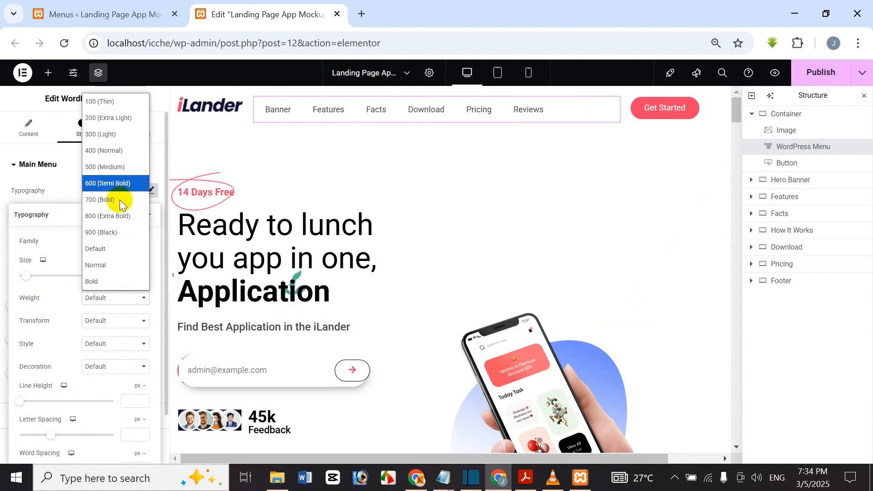
left_click(123, 172)
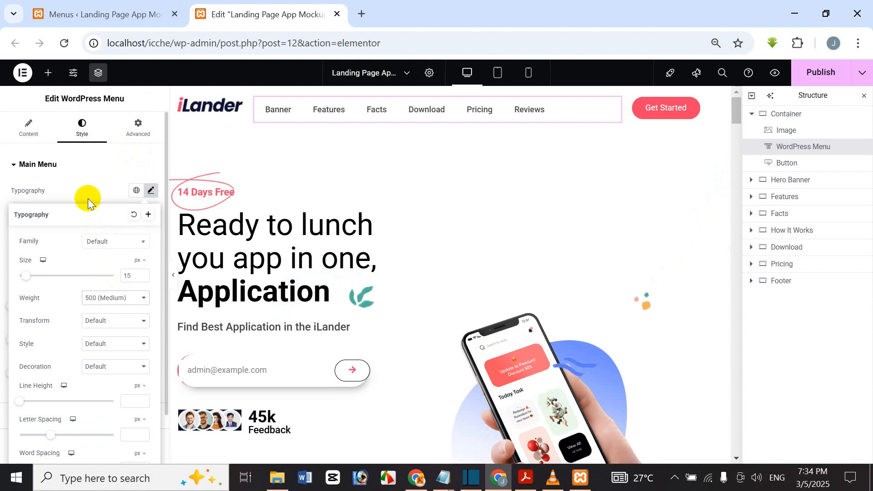
left_click(149, 100)
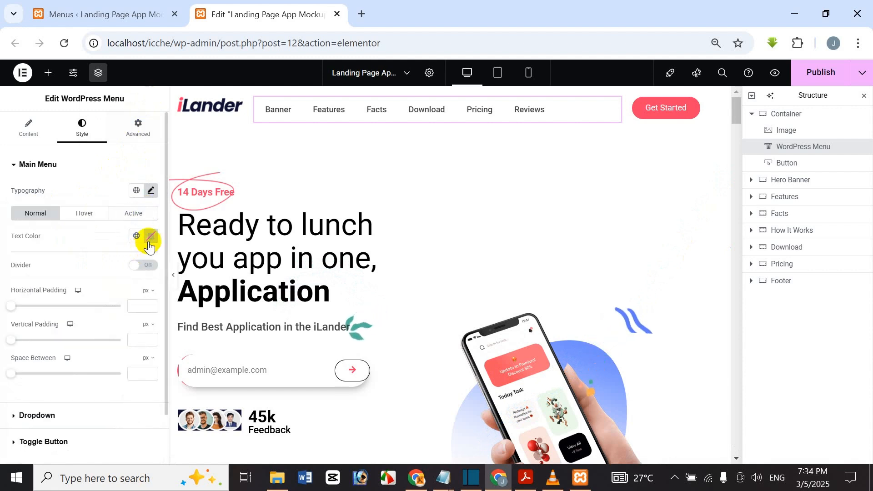
Step: Set the menu items' normal text color to the global Main Black (#000000)
left_click(148, 243)
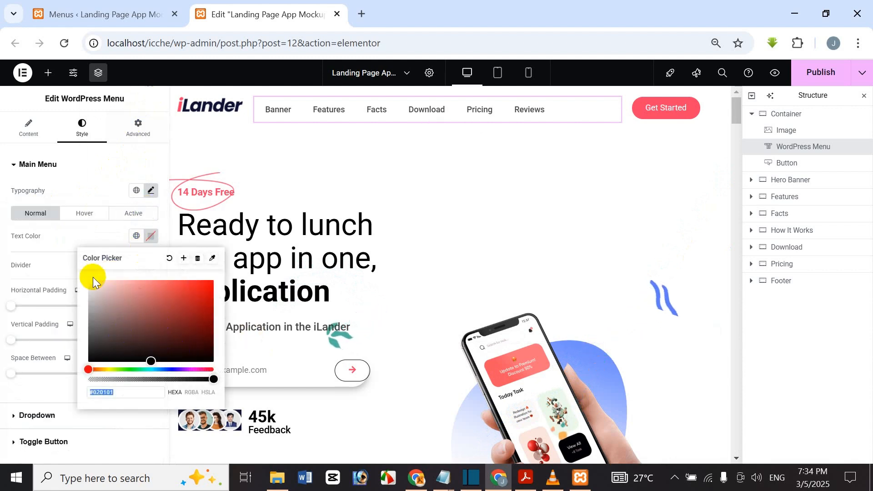
type("#FFFFFF")
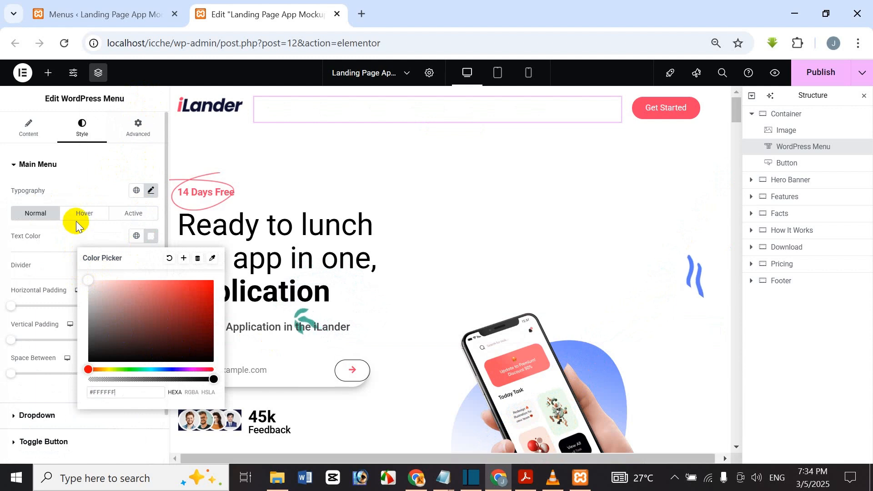
left_click(136, 236)
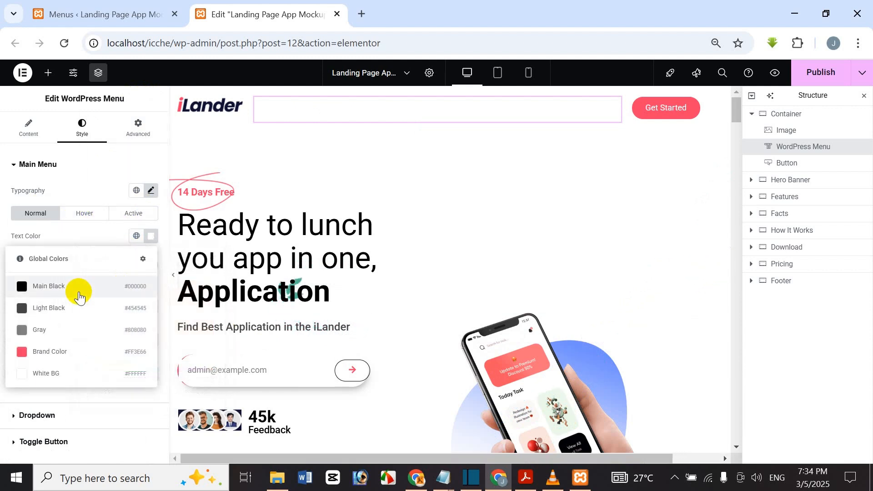
left_click(79, 296)
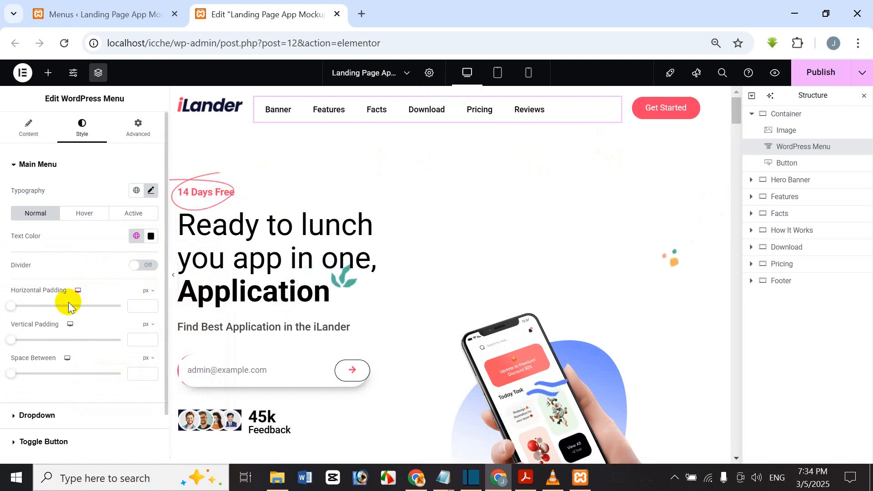
Step: Set the menu items' horizontal padding to 10 px and vertical padding to 3 px
left_click(138, 302)
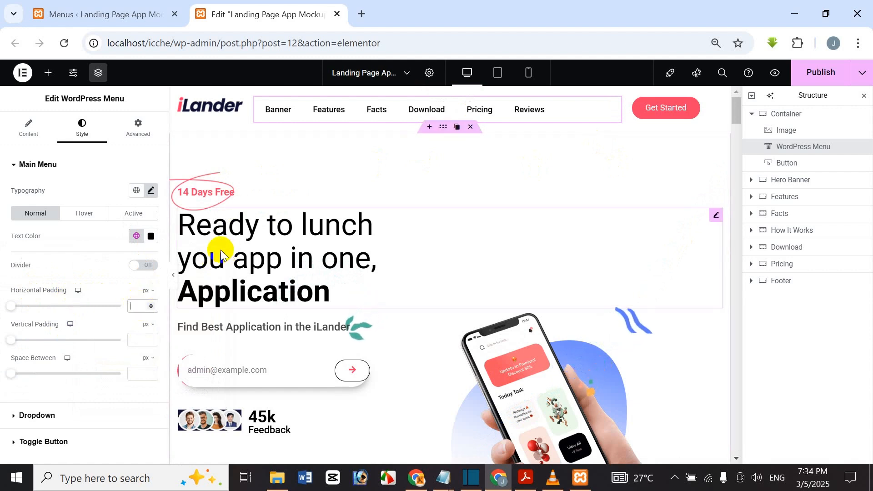
type("10")
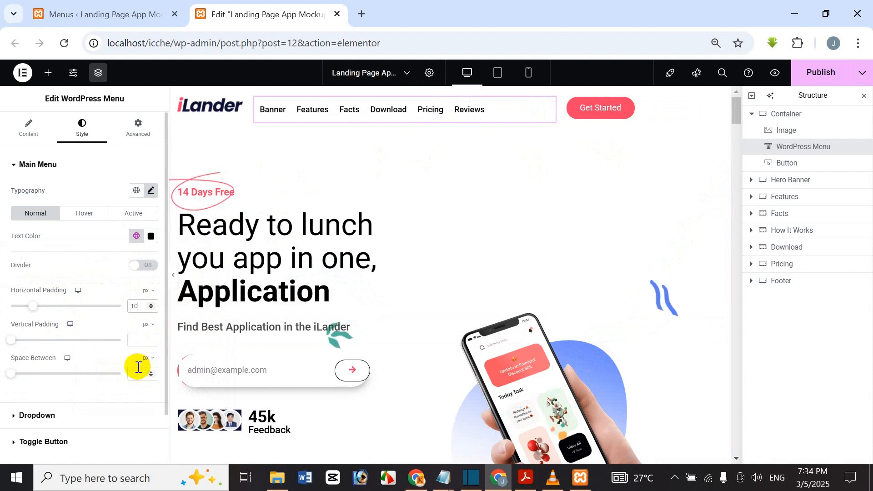
left_click(133, 340)
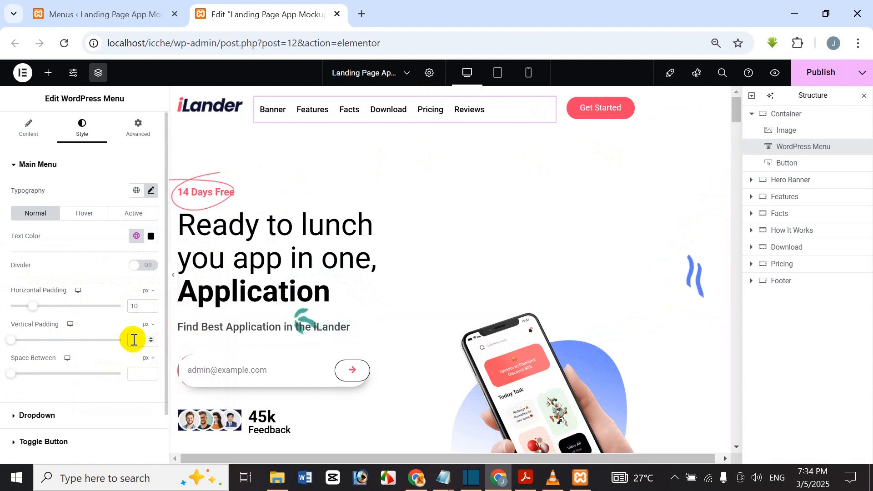
type("3")
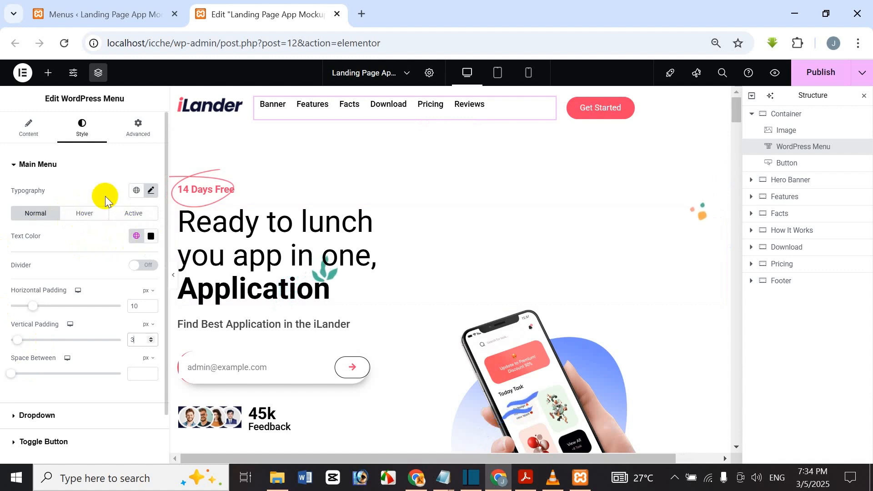
Step: Set the menu items' hover text color to the global Brand Color (#FF3E66)
left_click(95, 217)
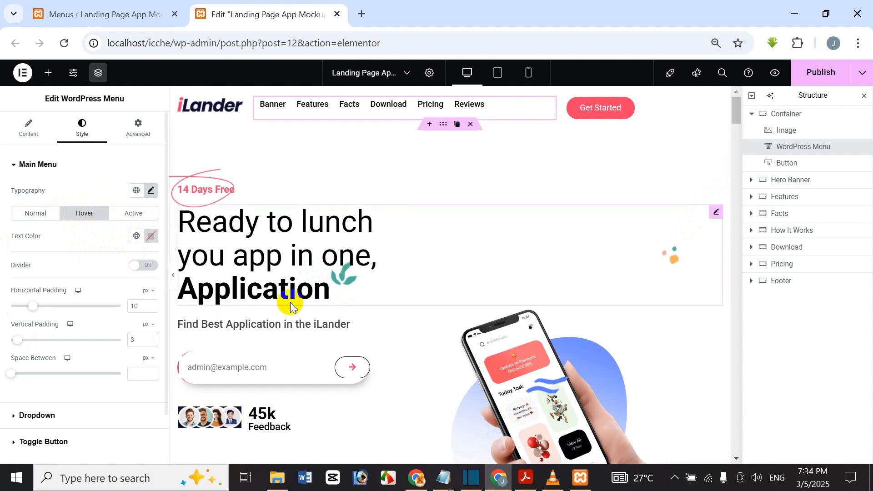
left_click(151, 235)
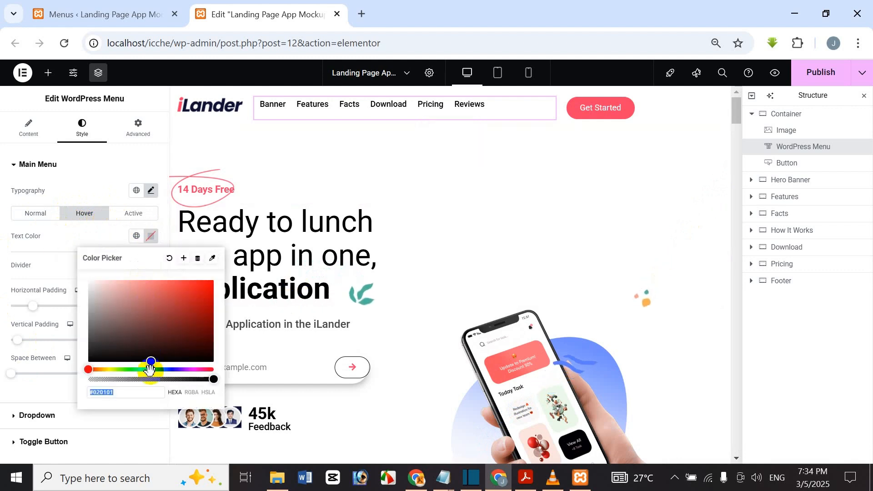
left_click(136, 235)
left_click(70, 350)
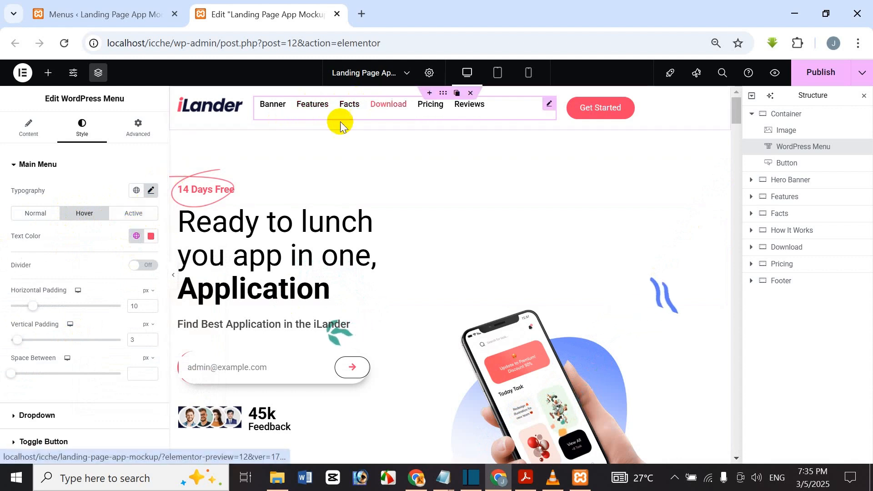
Step: Set the active menu item's text color to the global Brand Color (#FF3E66)
left_click(125, 219)
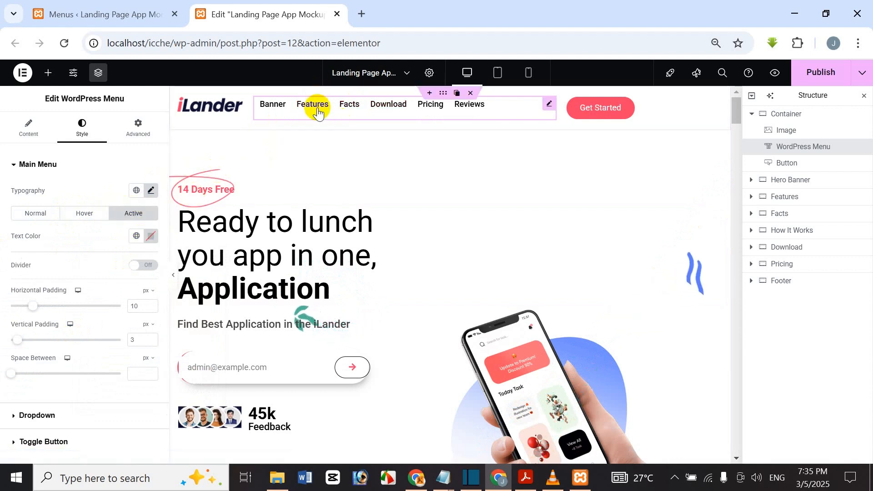
left_click(151, 234)
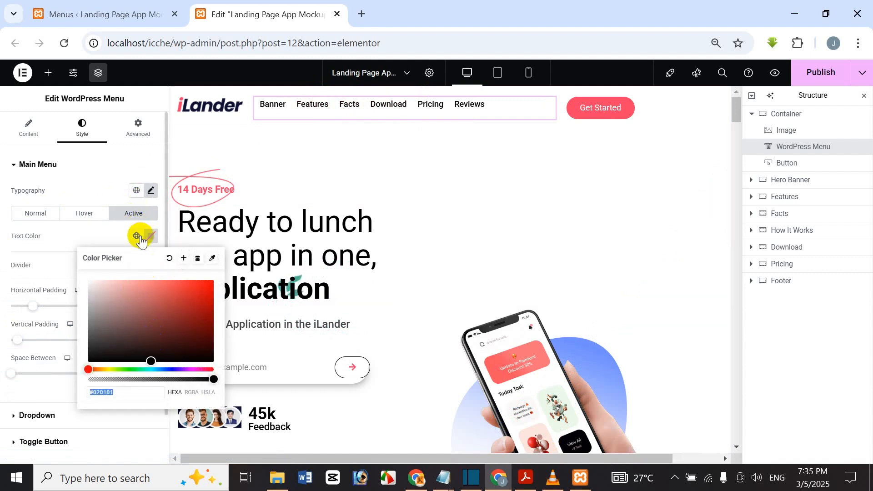
left_click(139, 236)
left_click(63, 354)
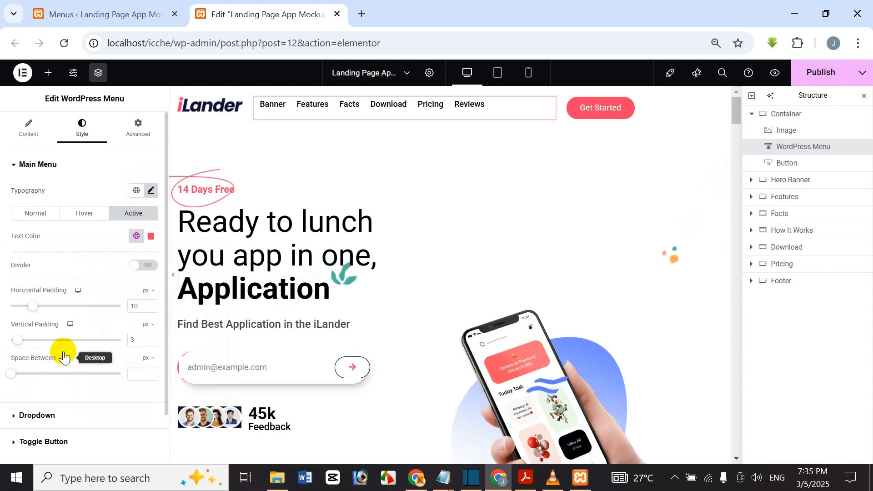
Step: Rename the container holding the logo, menu and button as Header in the page structure
double_click(791, 119)
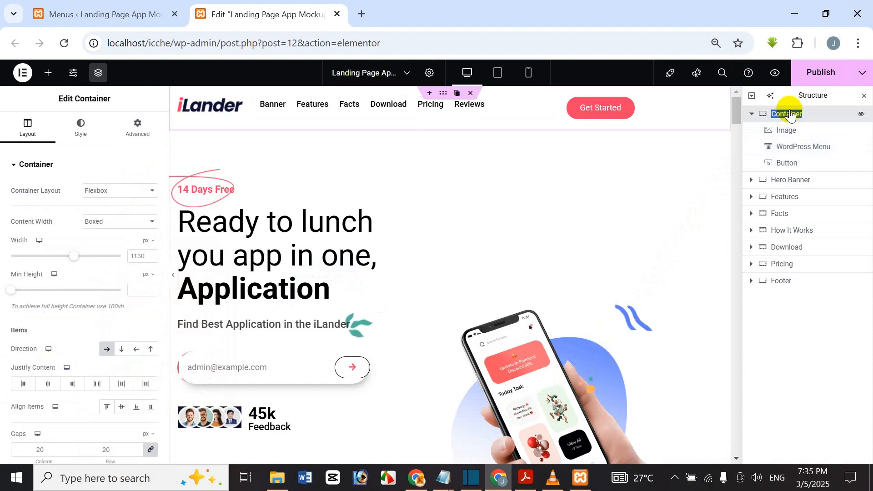
key("BackSpace")
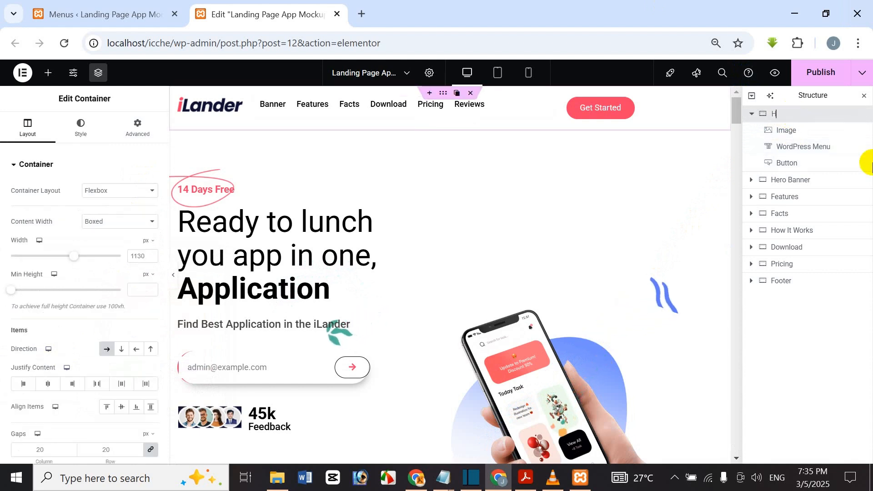
type("Header")
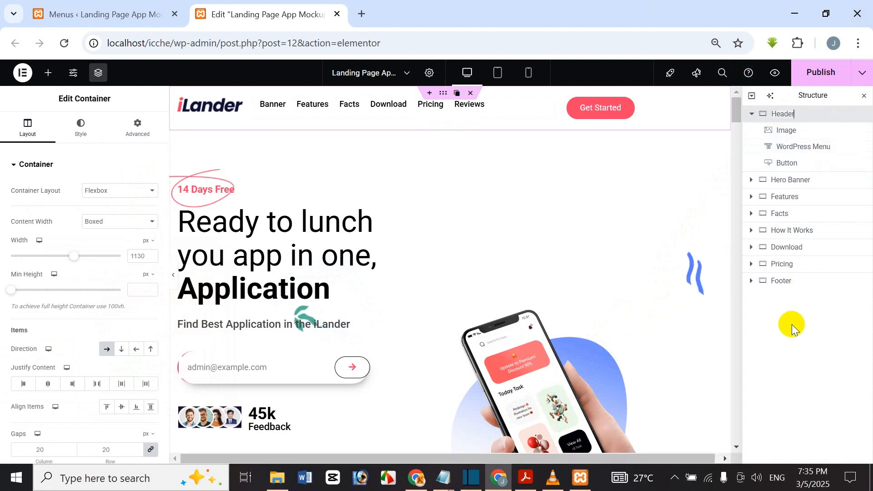
Step: Unlink the Header container's margin values, then set its right margin to -90 px and its z-index to 2
left_click(803, 116)
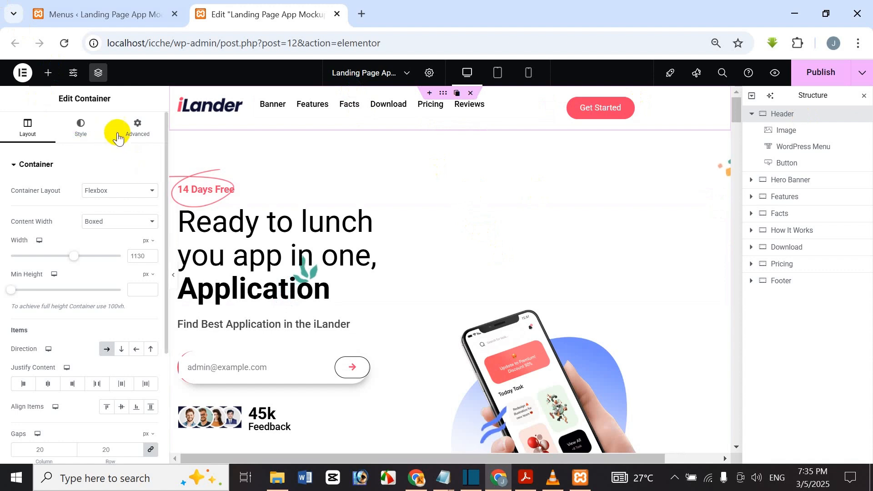
left_click(139, 144)
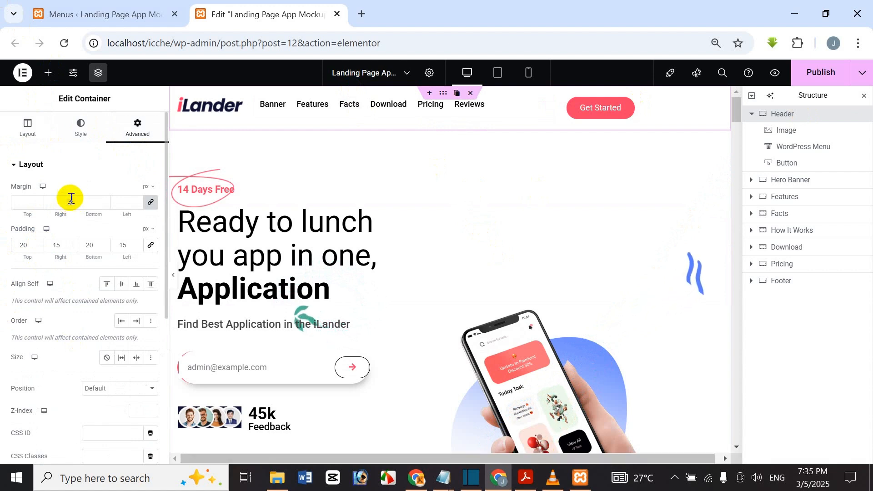
left_click(152, 203)
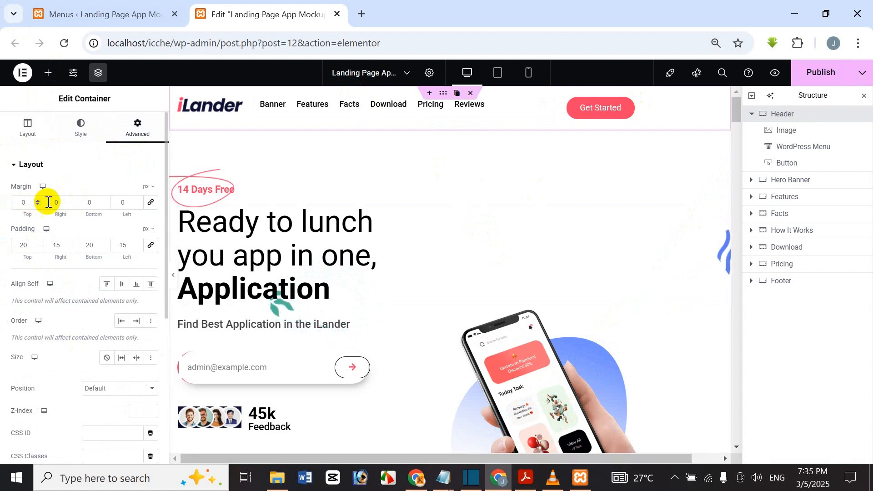
left_click_drag(61, 203, 19, 203)
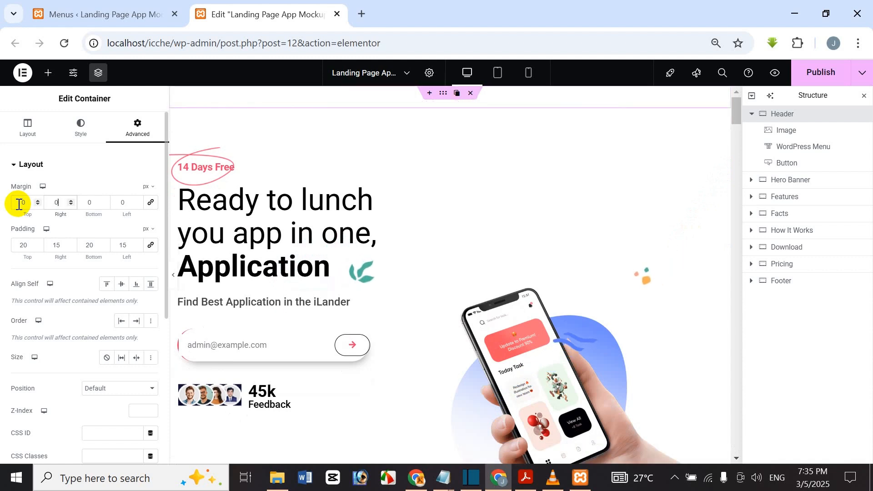
key("BackSpace")
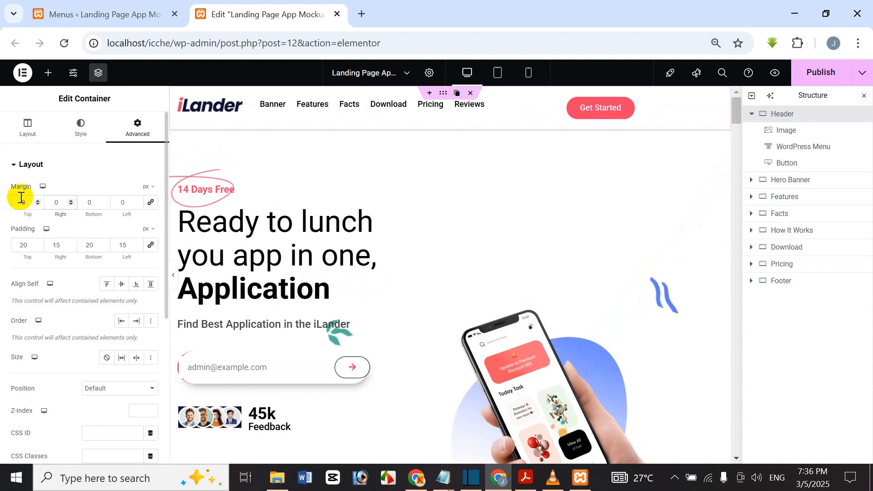
left_click_drag(64, 204, 48, 207)
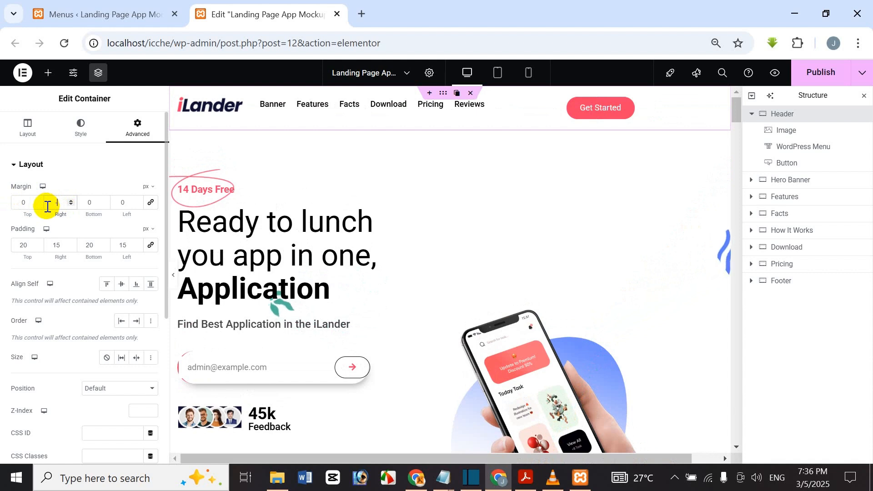
type("-90")
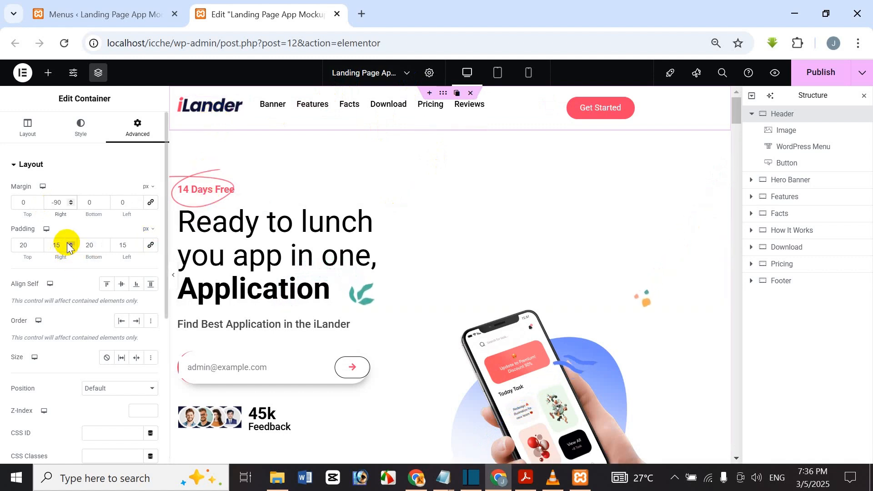
left_click(132, 410)
type("2")
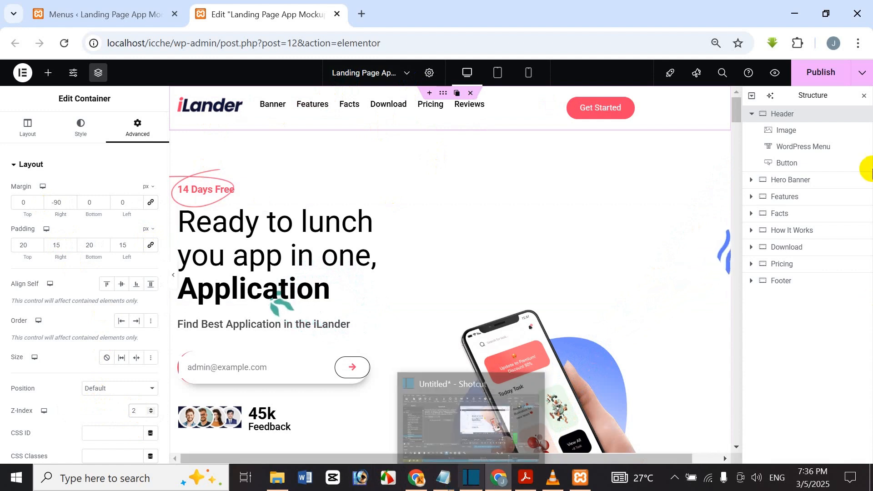
Step: Set the Hero Banner container's top padding to 180 px
left_click(798, 179)
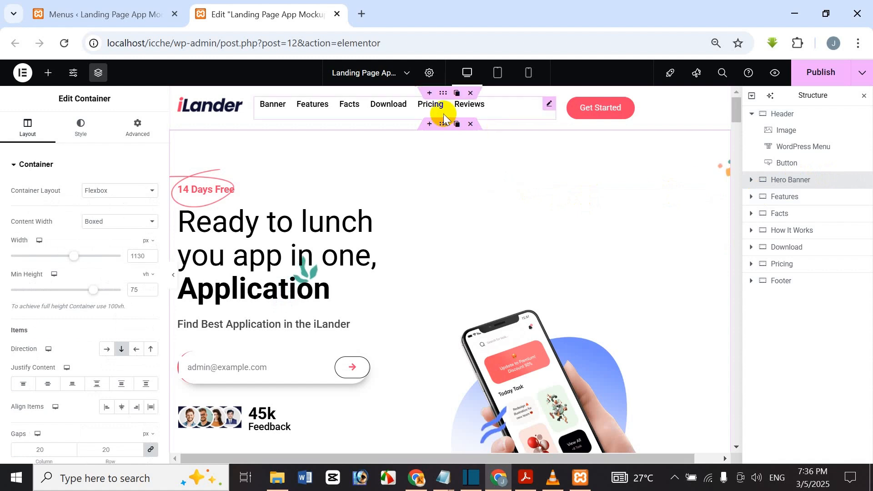
left_click(141, 117)
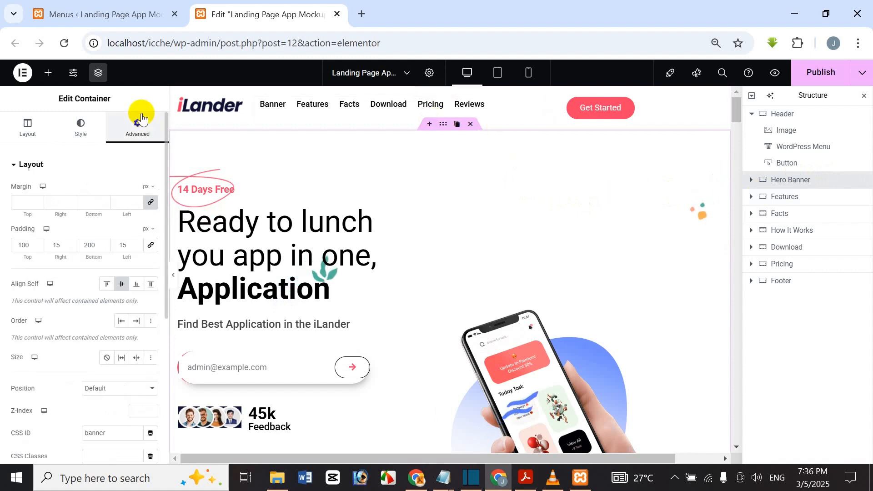
scroll(94, 233, "down", 3)
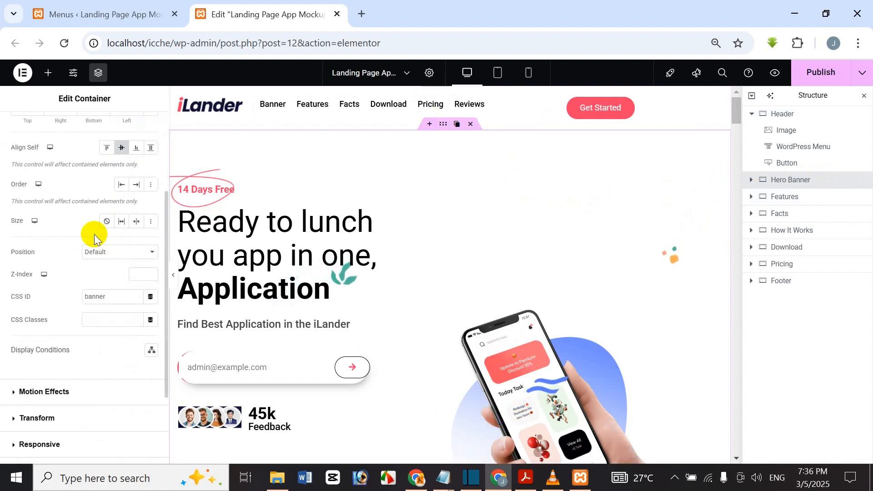
scroll(95, 234, "up", 3)
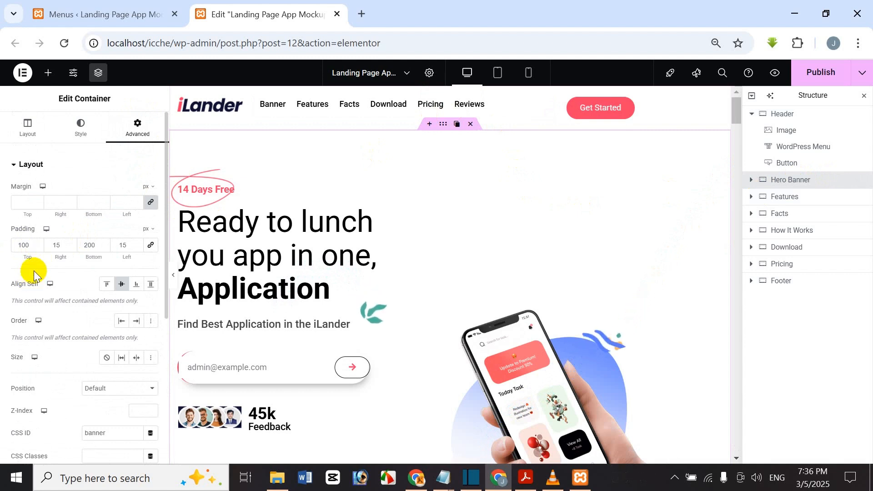
left_click_drag(26, 246, 2, 251)
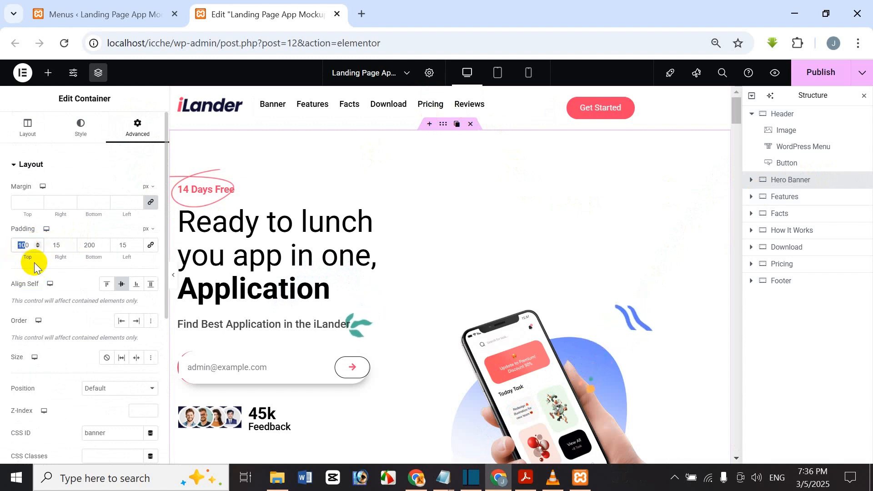
key("BackSpace")
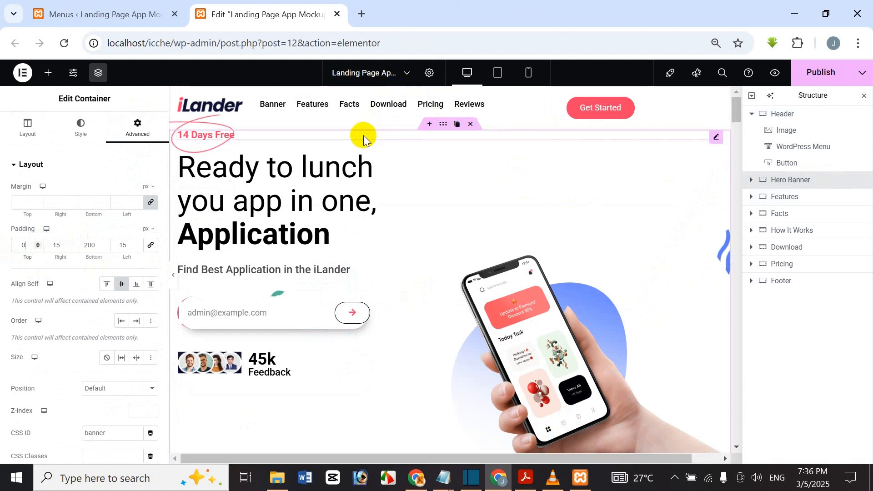
type("1")
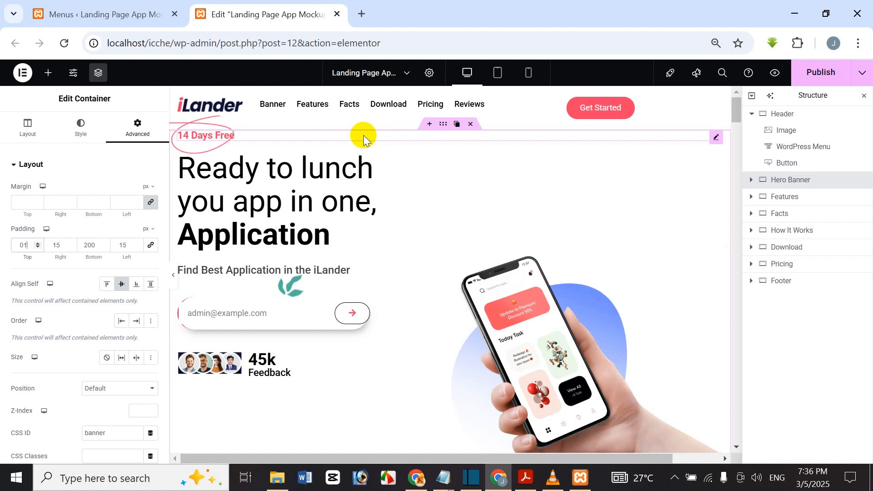
type("0")
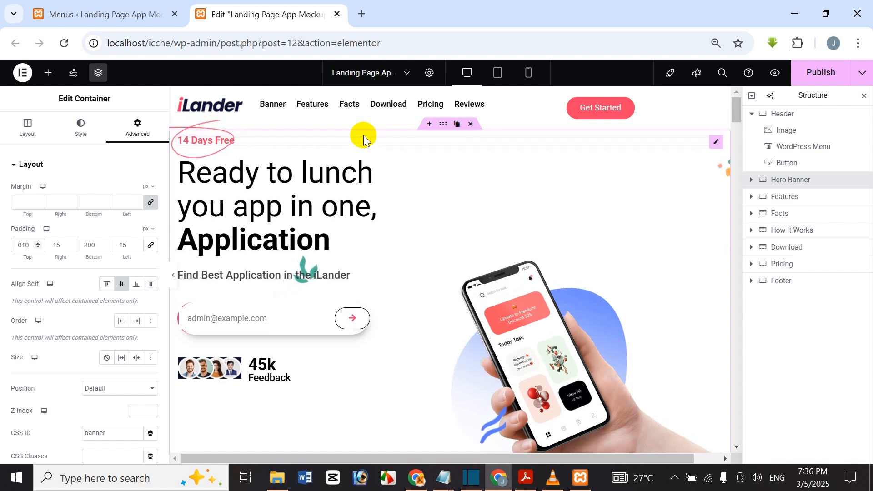
key("BackSpace")
key("BackSpace")
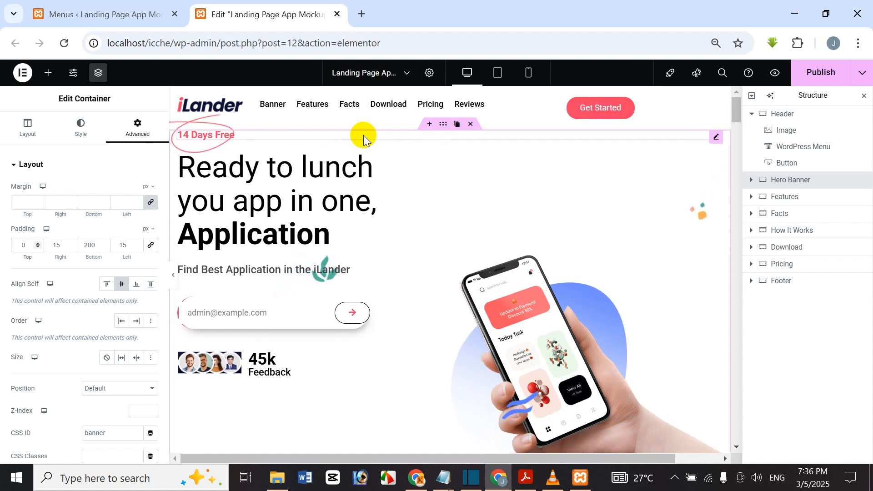
type("100")
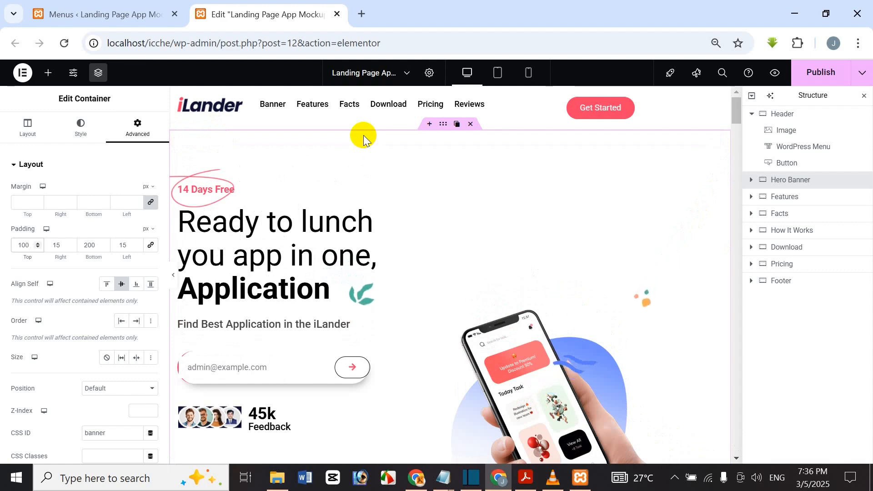
key("BackSpace")
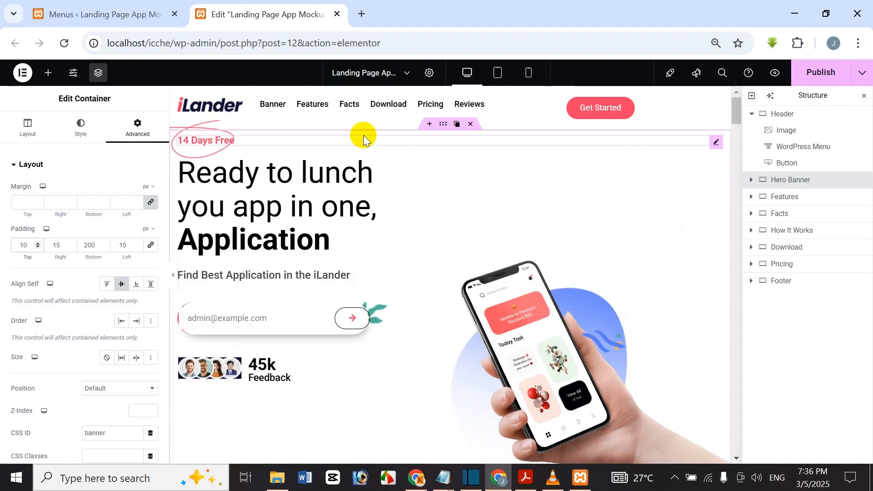
type("80")
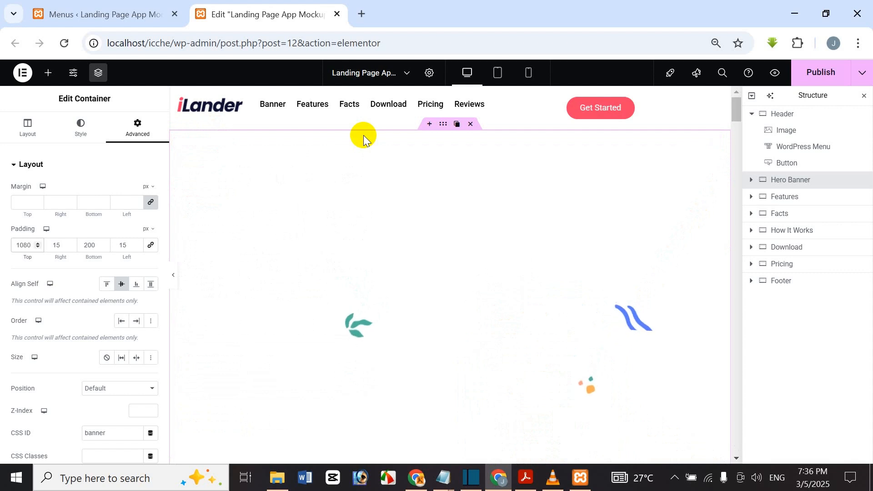
key("Left")
key("Left")
key("BackSpace")
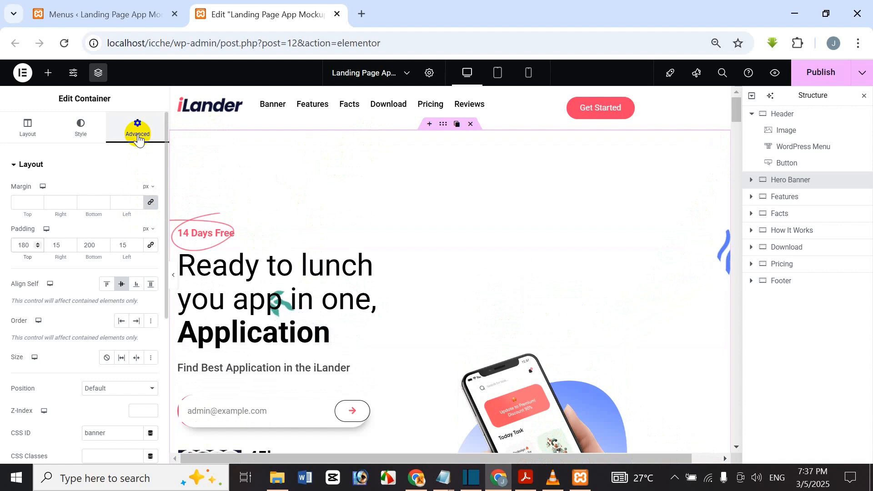
Step: Try top paddings of -180, 115 and 110 px on the Hero Banner, and return it to 180 px
scroll(287, 279, "down", 2)
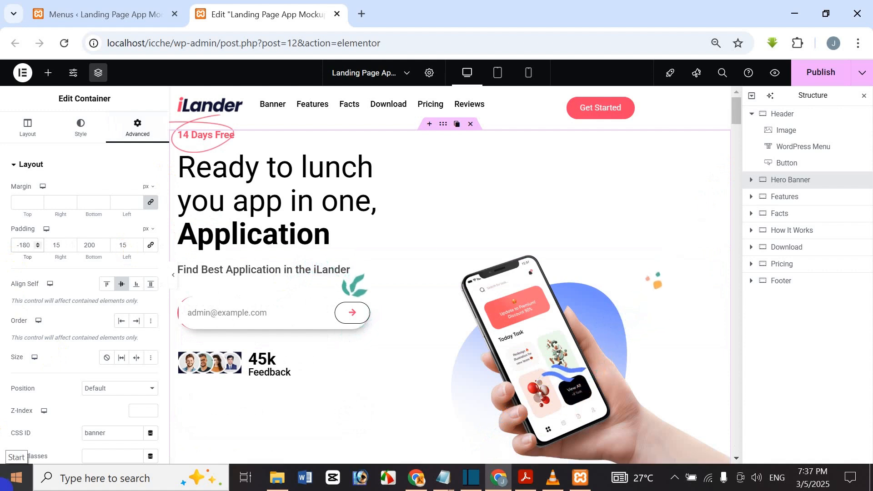
key("BackSpace")
key("BackSpace")
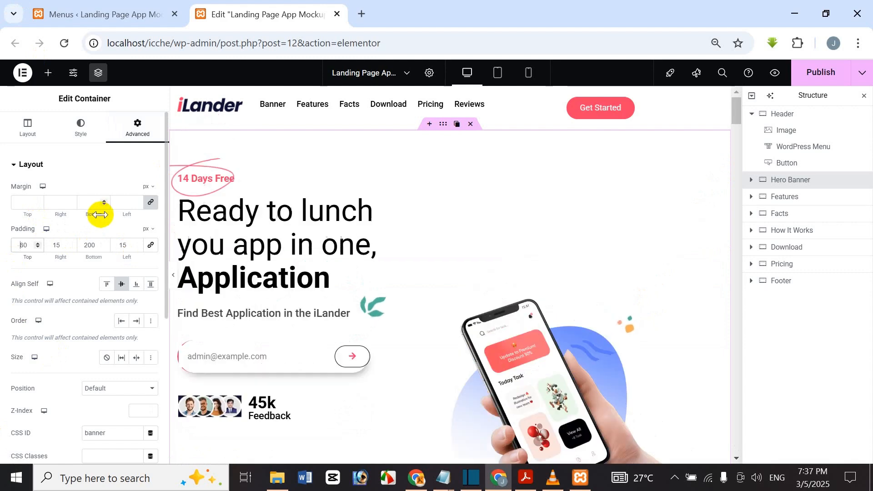
type("1")
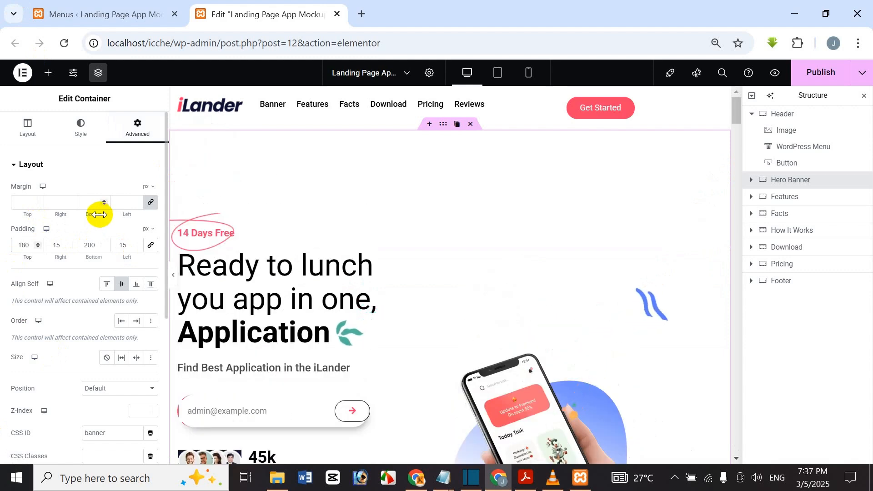
key("Delete")
key("Delete")
type("15")
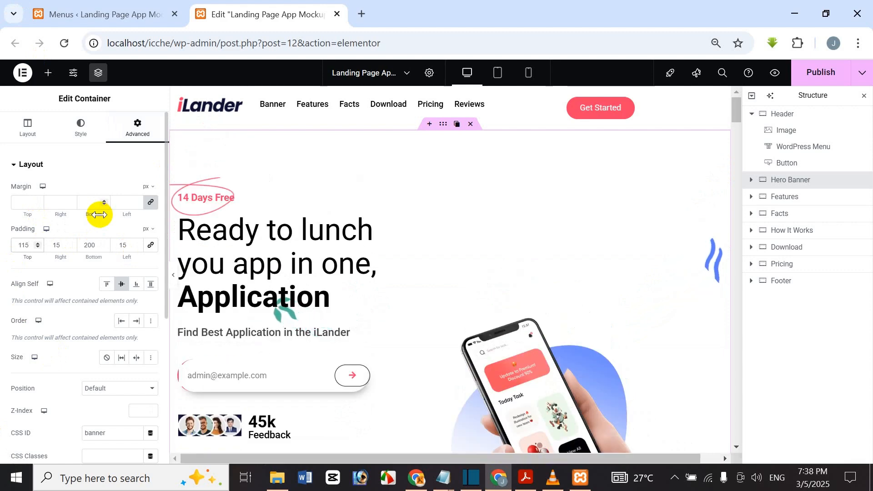
key("BackSpace")
type("0")
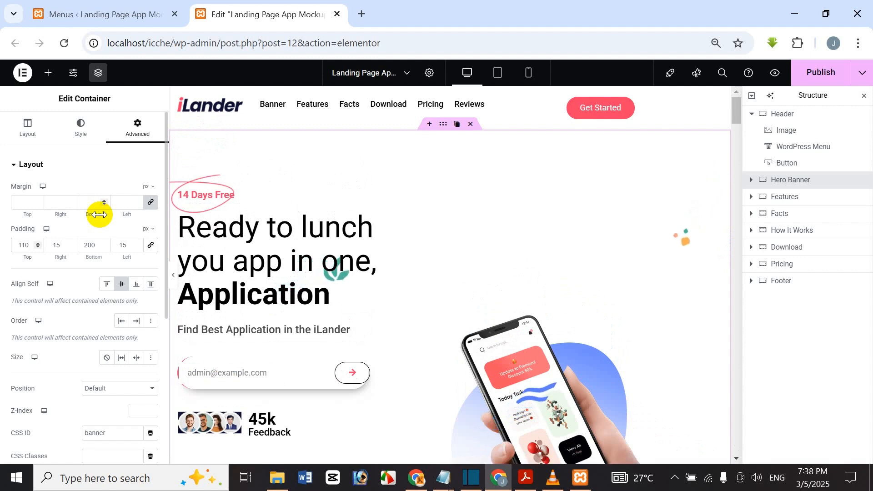
key("BackSpace")
key("BackSpace")
type("80")
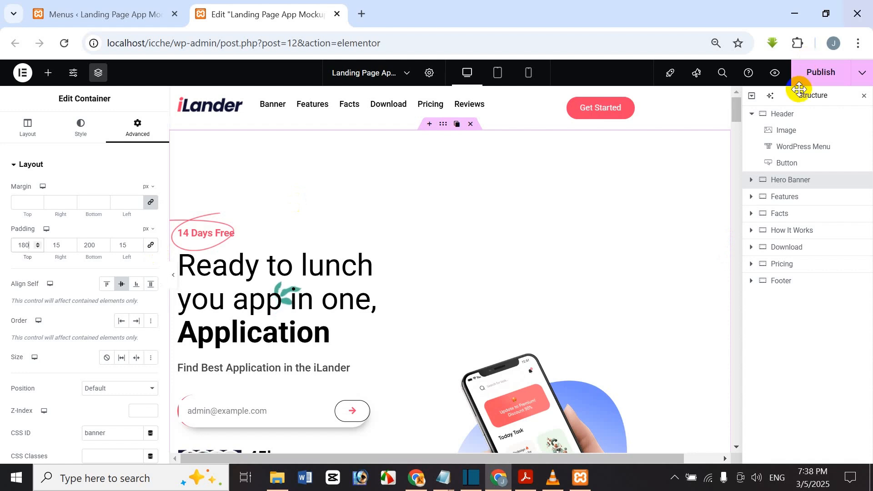
Step: Make the Header container stick to the top in its motion effects and test it against the scrolling page
scroll(77, 196, "down", 5)
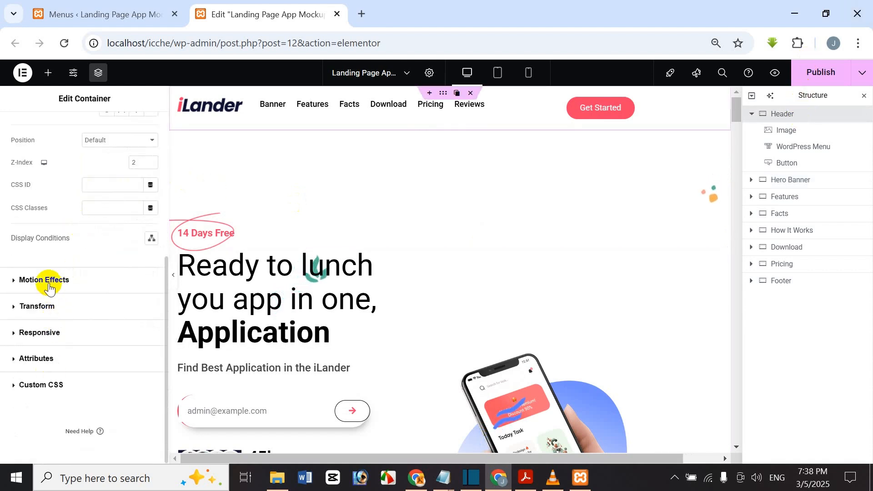
left_click(48, 281)
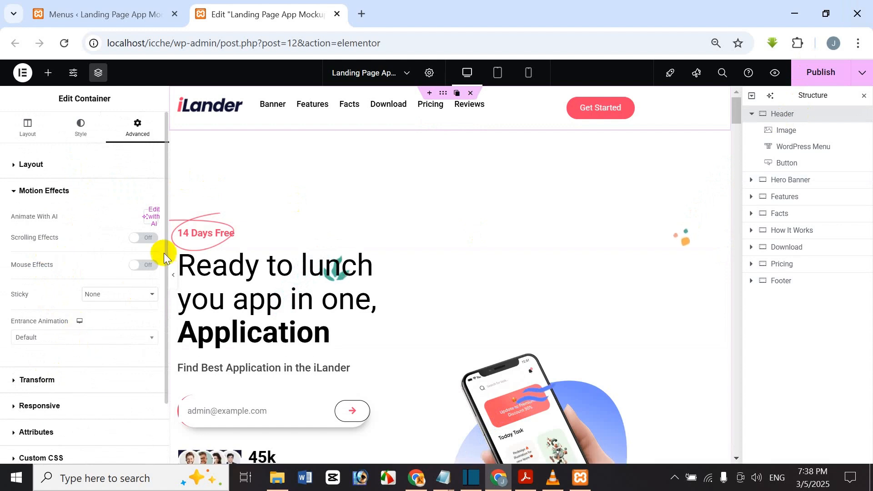
left_click(107, 294)
left_click(101, 326)
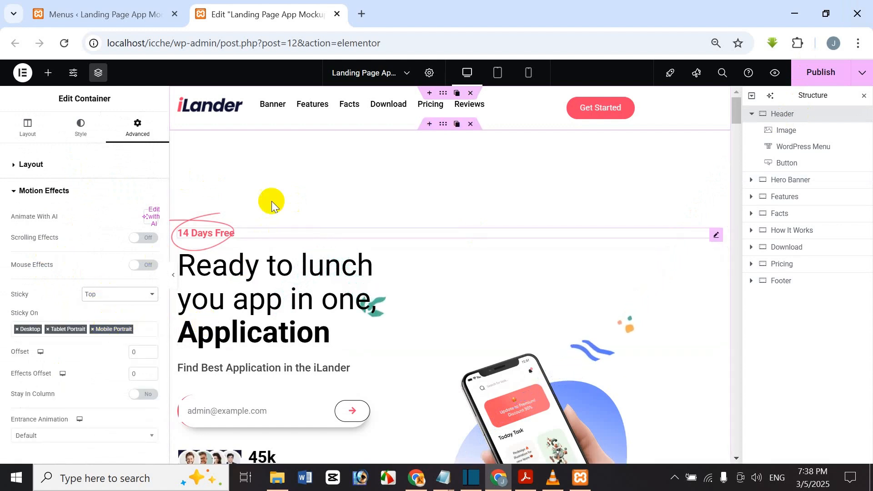
scroll(395, 154, "down", 4)
scroll(394, 154, "up", 4)
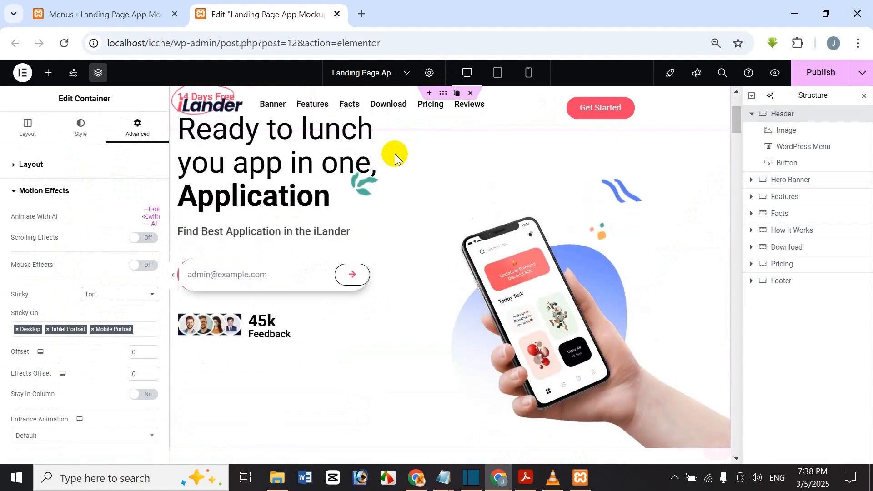
scroll(395, 154, "down", 4)
scroll(400, 126, "up", 4)
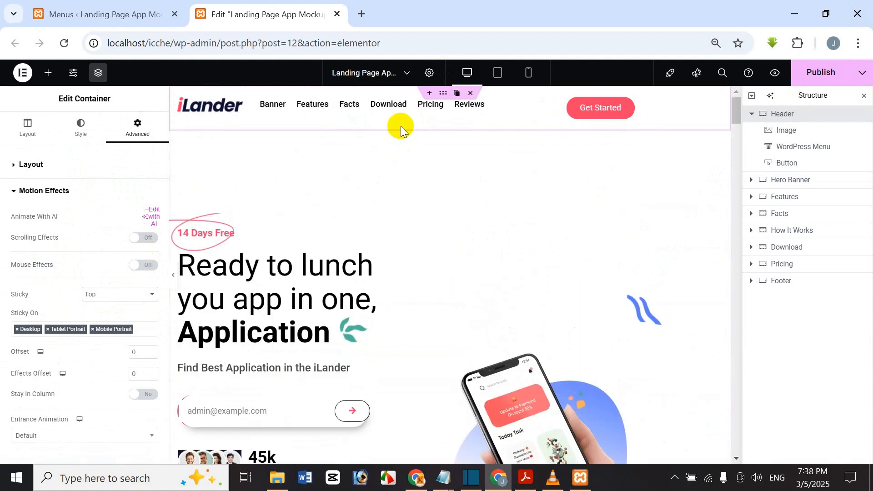
Step: Set the Header's Sticky effect to None and check how the header scrolls without it
left_click(91, 293)
left_click(106, 312)
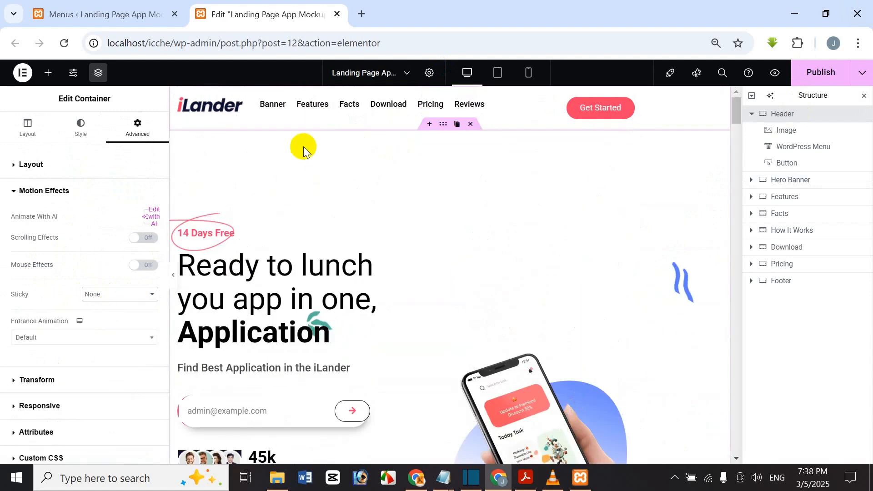
scroll(293, 195, "down", 4)
scroll(292, 195, "up", 4)
left_click_drag(737, 111, 728, 81)
Step: Test the Header's Sticky effect with Top once more, and set it back to None
left_click(146, 294)
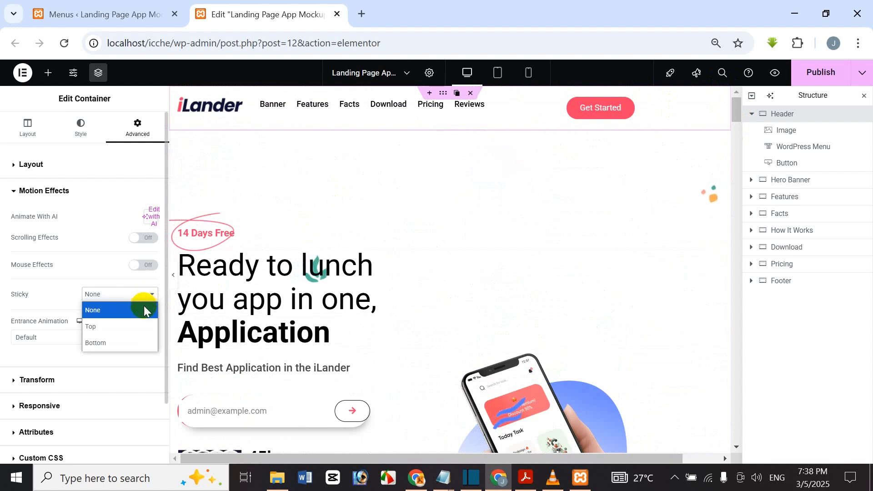
left_click(144, 330)
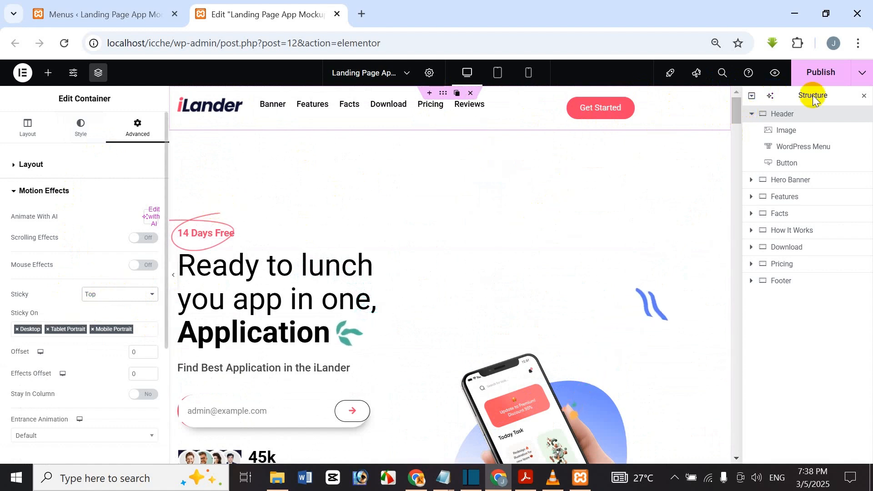
left_click_drag(733, 113, 745, 67)
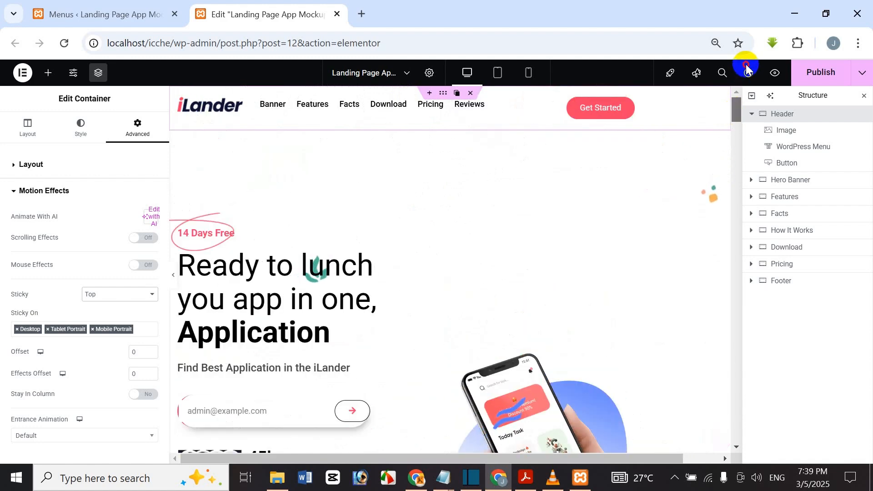
left_click(113, 294)
left_click(106, 311)
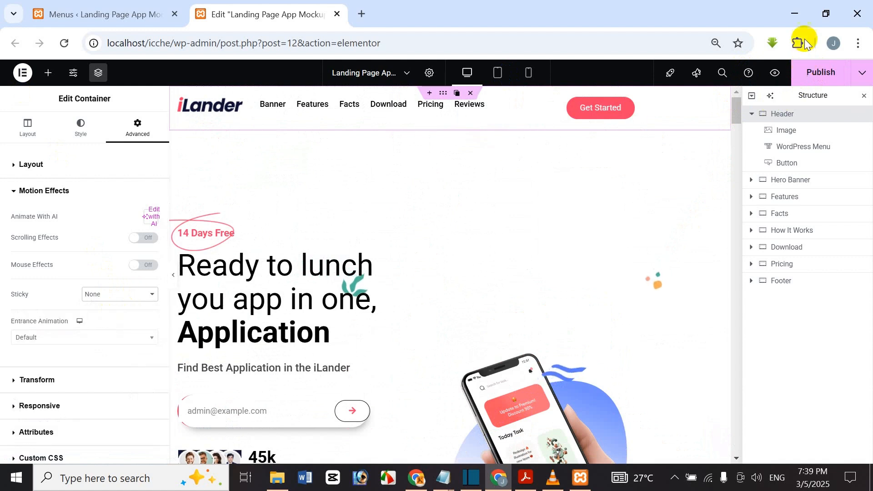
Step: Publish the page and preview it in the browser to examine how the header behaves on scrolling
left_click(809, 68)
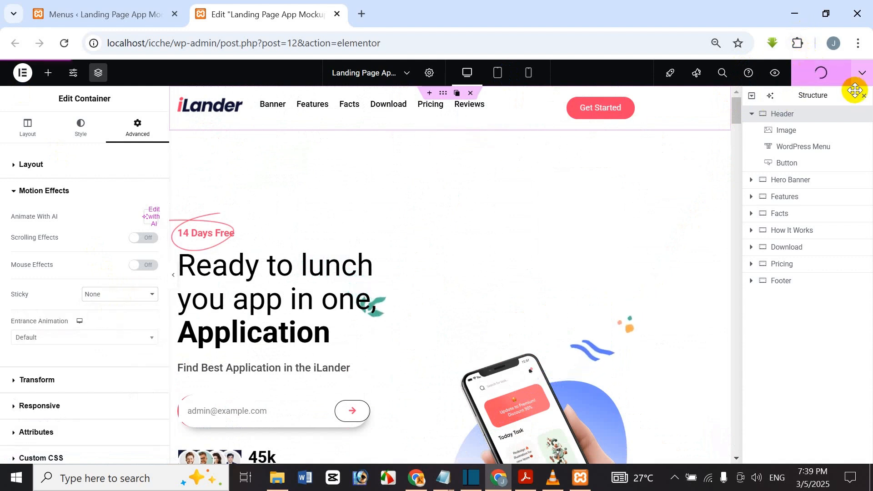
left_click(863, 75)
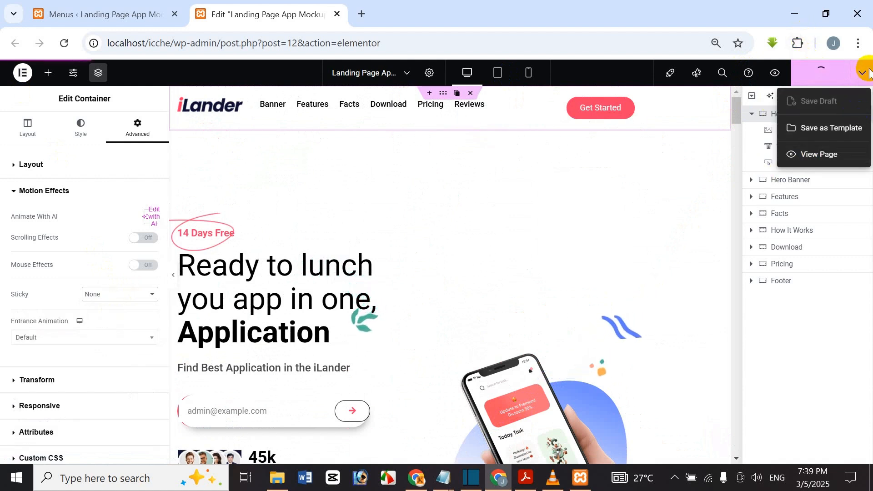
left_click(771, 74)
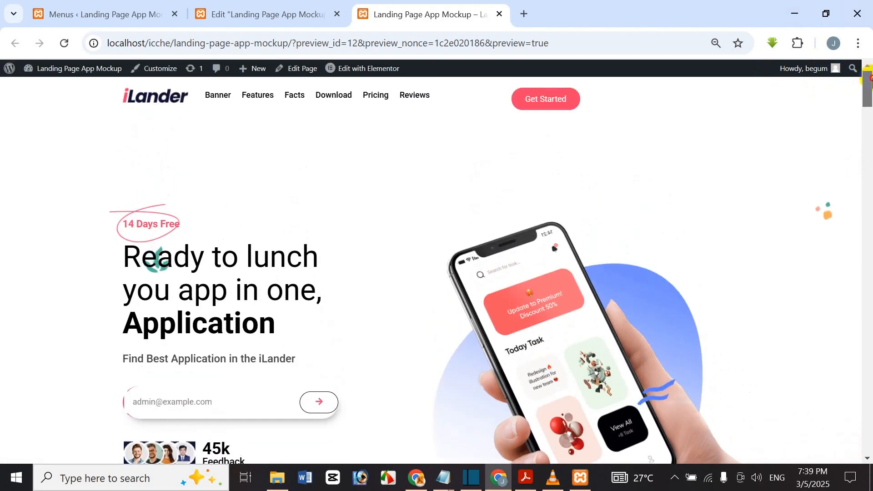
left_click_drag(868, 79, 869, 46)
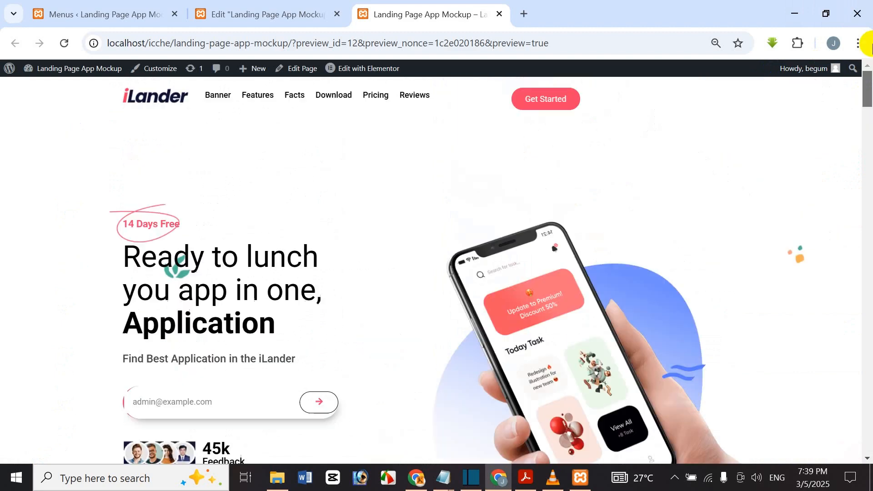
Step: Return to the page editor and set the Header container's Sticky effect to Top
left_click(288, 11)
left_click(91, 294)
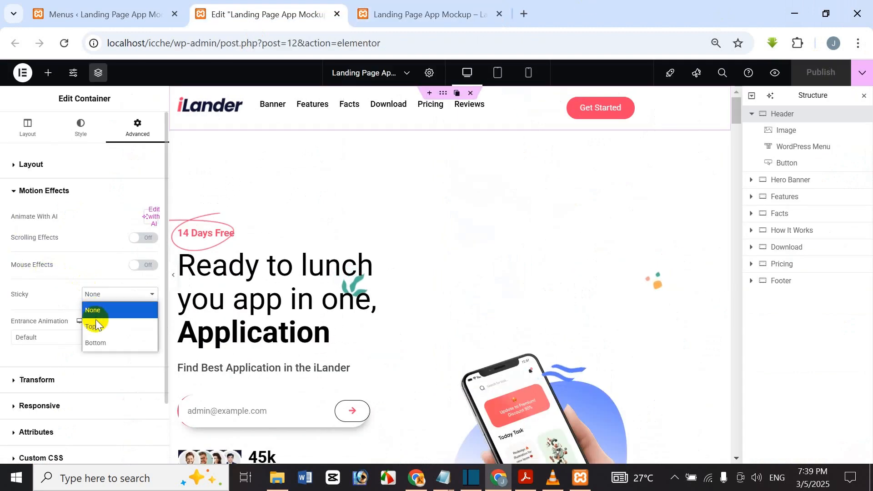
left_click(96, 325)
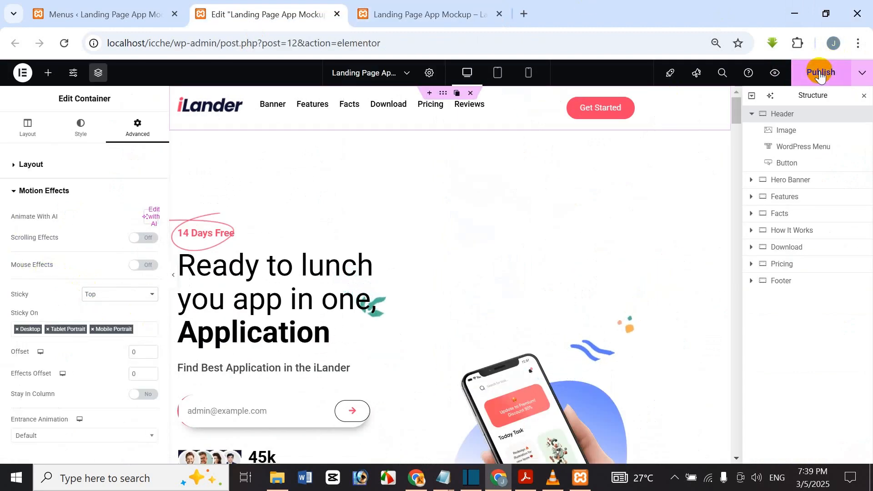
Step: Publish the page with the sticky Header and preview it in the browser to examine the header while scrolling
left_click(821, 73)
left_click(863, 73)
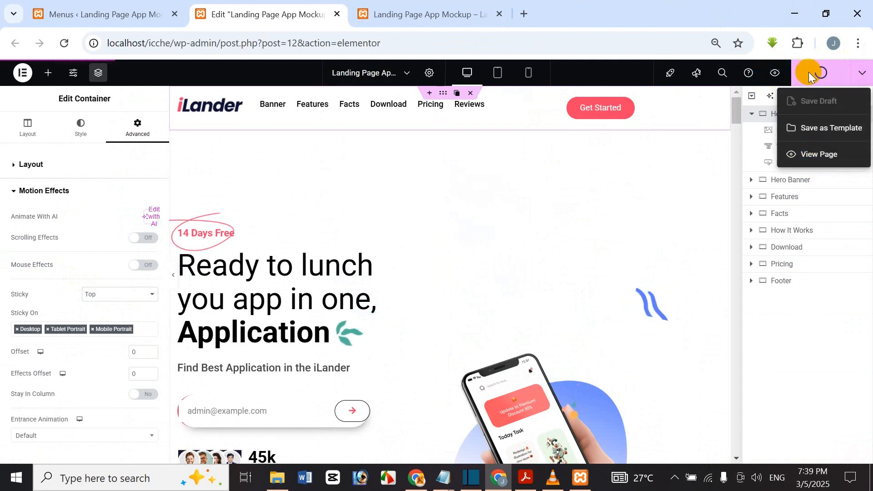
left_click(862, 73)
left_click(770, 79)
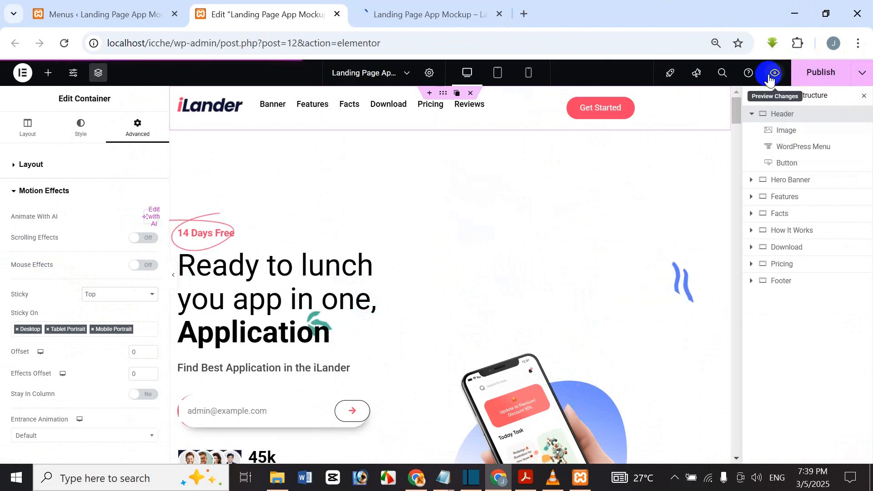
left_click(415, 4)
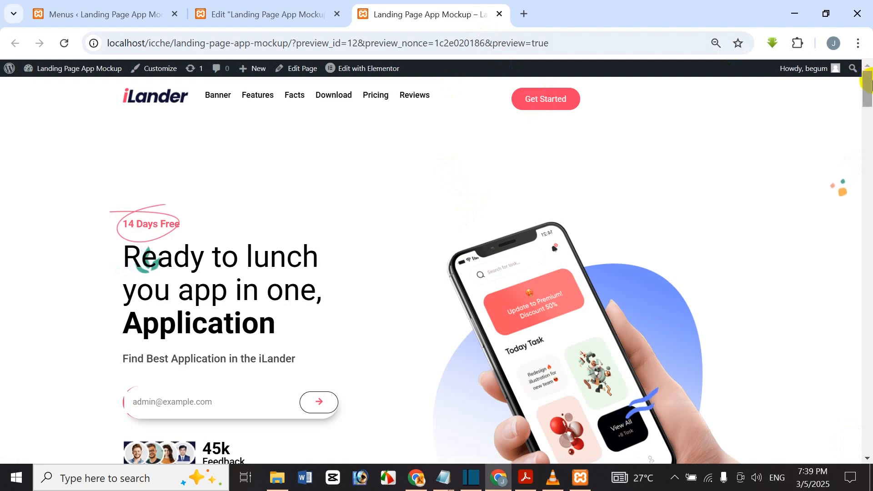
left_click_drag(868, 82, 859, 32)
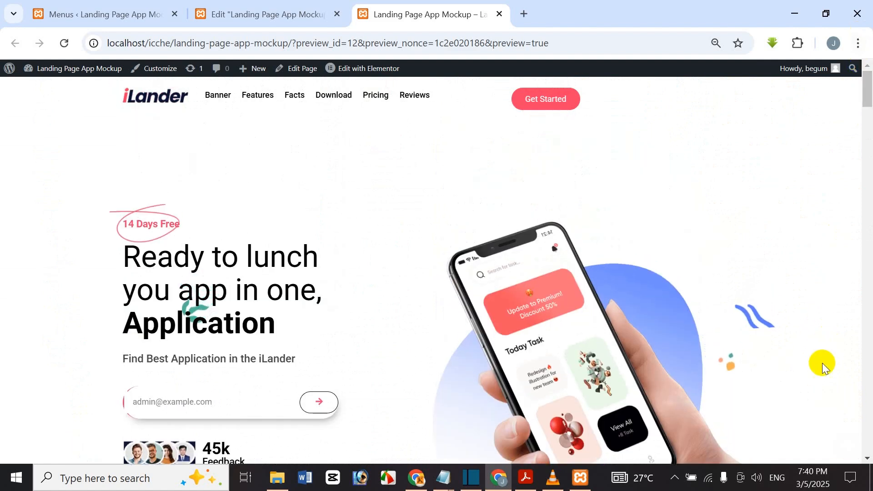
Step: Return to the page editor, set the Header container's sticky Effects Offset to 85 and check it by scrolling the page
left_click(273, 12)
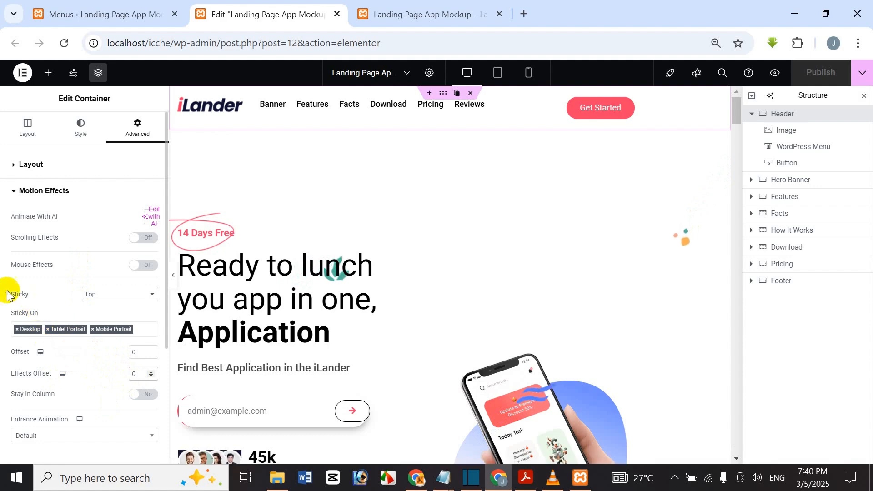
key("BackSpace")
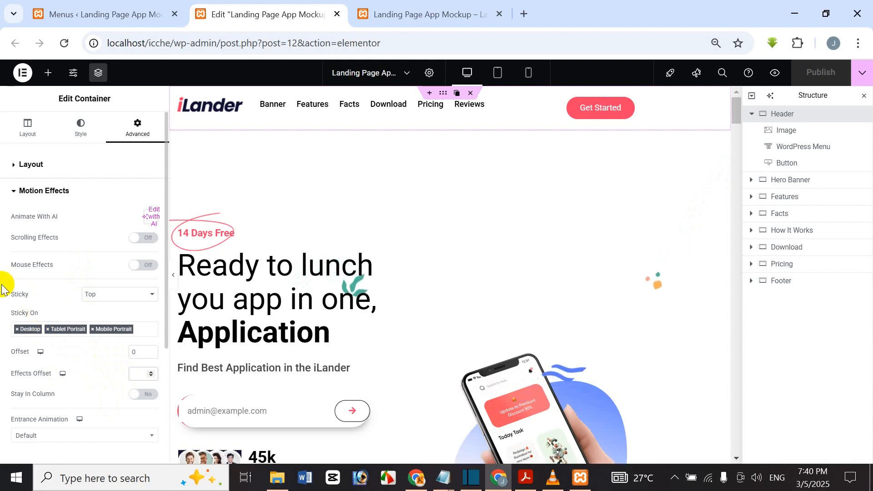
type("85")
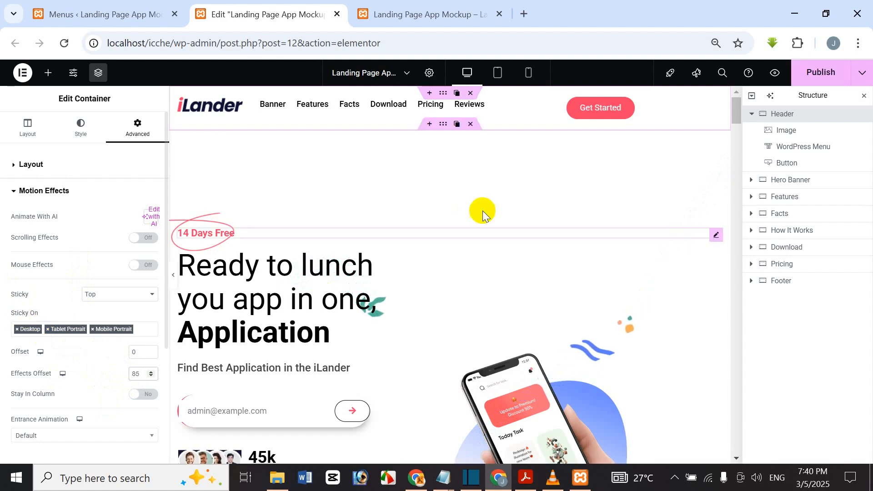
scroll(457, 159, "down", 2)
scroll(457, 159, "up", 2)
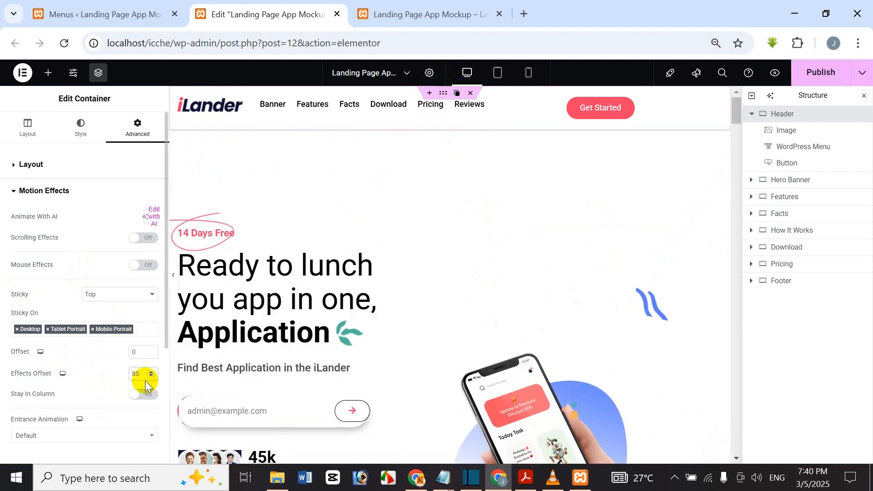
scroll(284, 311, "down", 2)
scroll(367, 294, "up", 2)
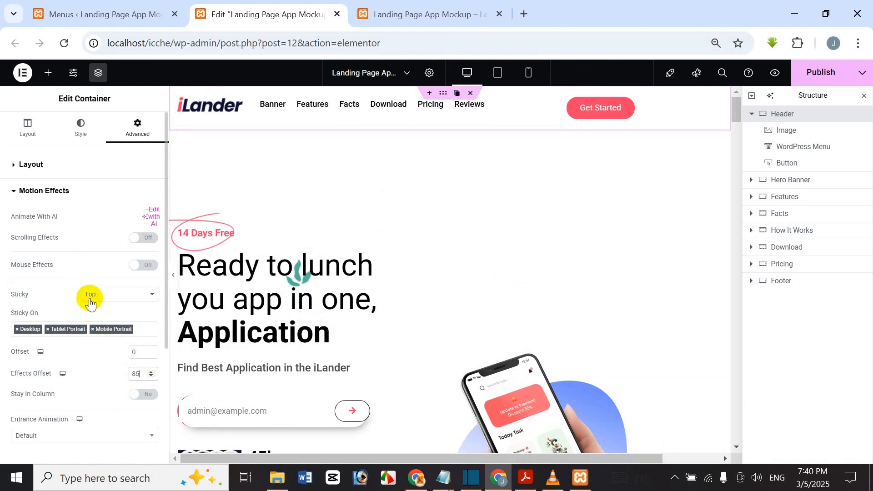
Step: Set the Header container's Entrance Animation to Fade In
left_click(101, 435)
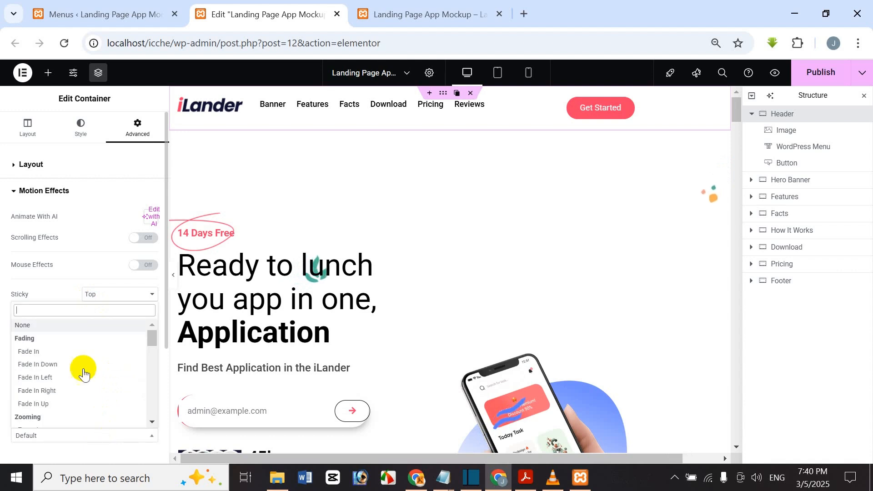
left_click(82, 349)
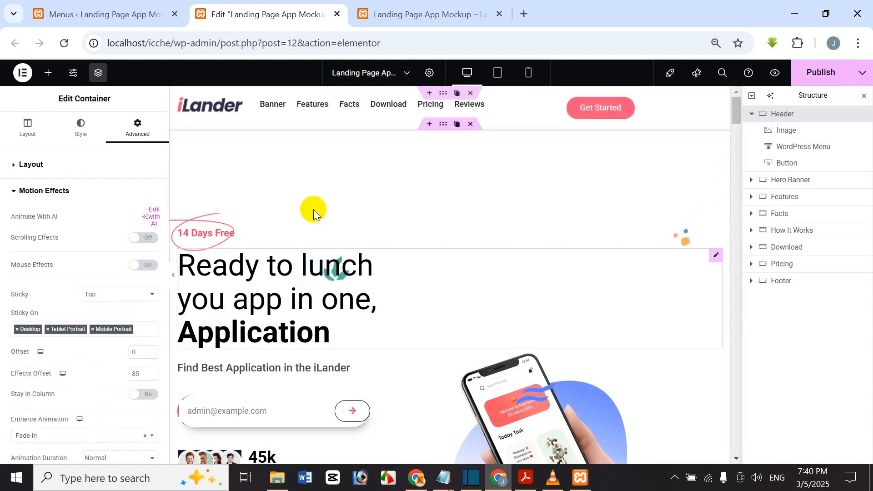
left_click(102, 437)
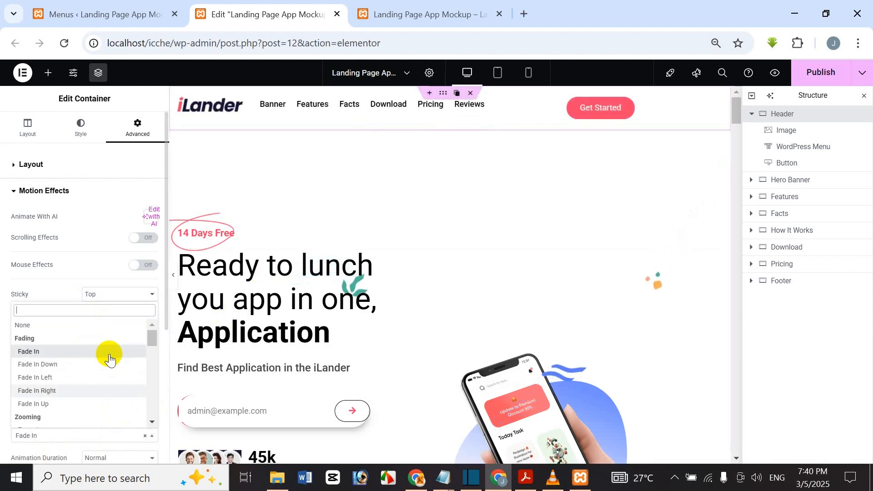
left_click(105, 350)
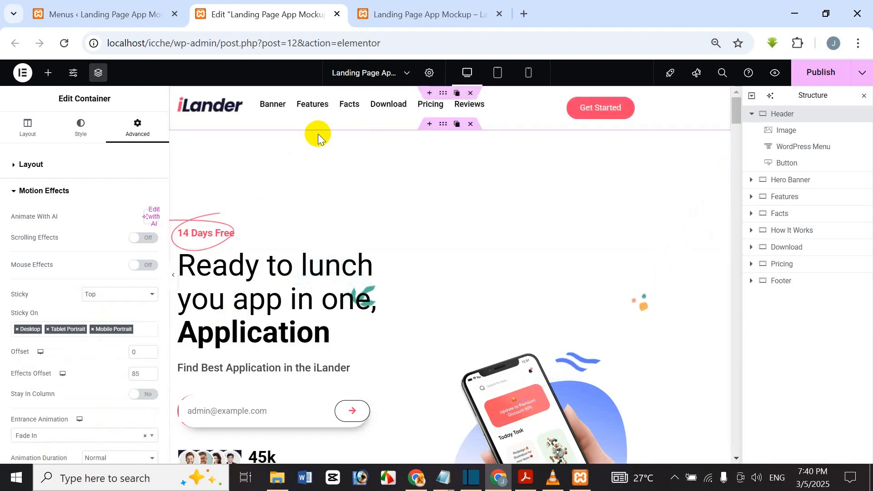
left_click(125, 436)
left_click(125, 442)
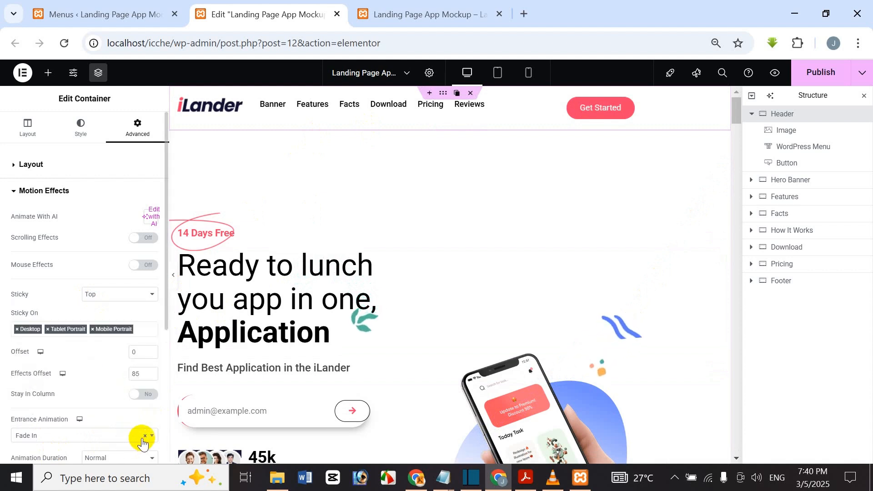
left_click(145, 437)
left_click(151, 437)
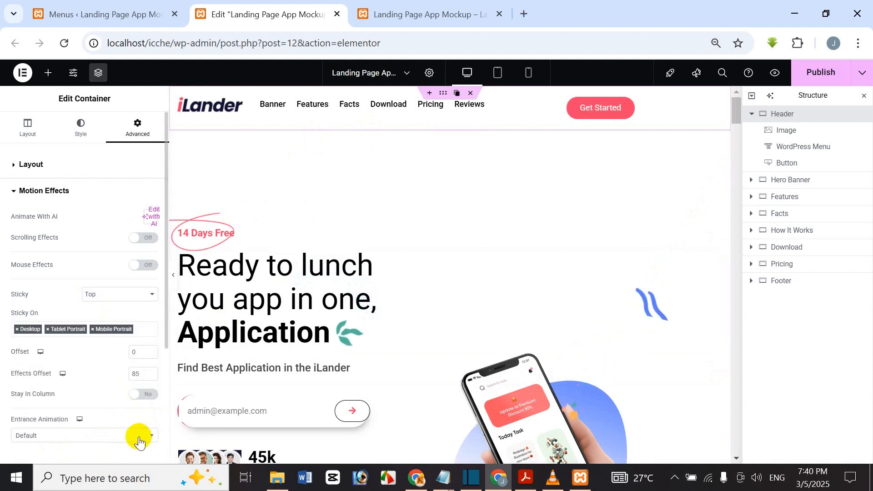
left_click(136, 436)
left_click(46, 354)
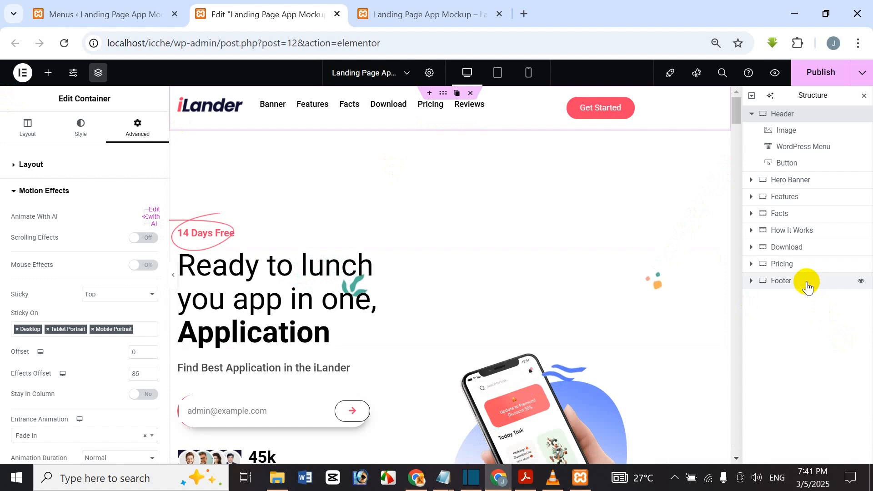
Step: Open the Header's Custom CSS and copy the Header Scrolling Offset code from the Custom CSS Code file in Notepad
scroll(83, 227, "down", 5)
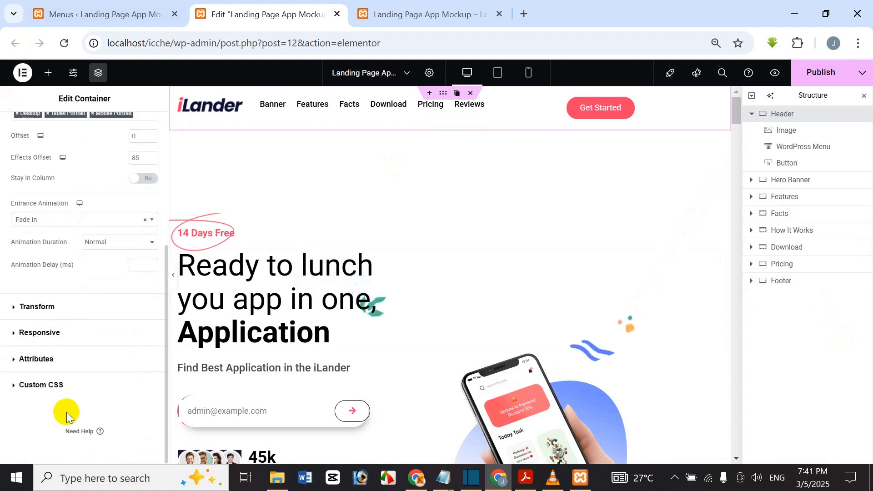
left_click(62, 385)
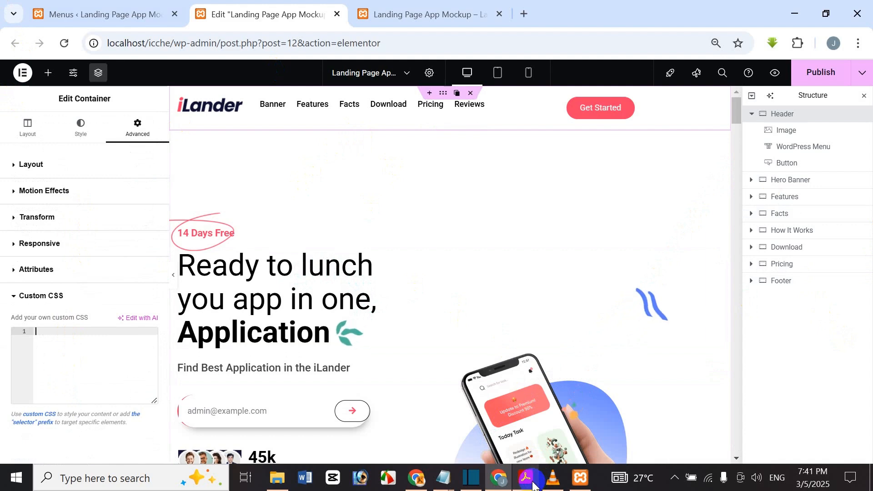
mouse_move(525, 477)
mouse_move(444, 477)
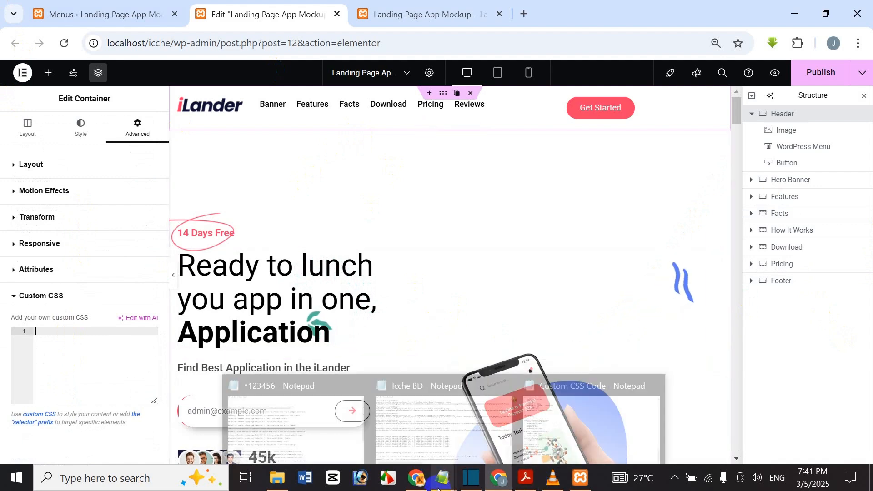
left_click(609, 400)
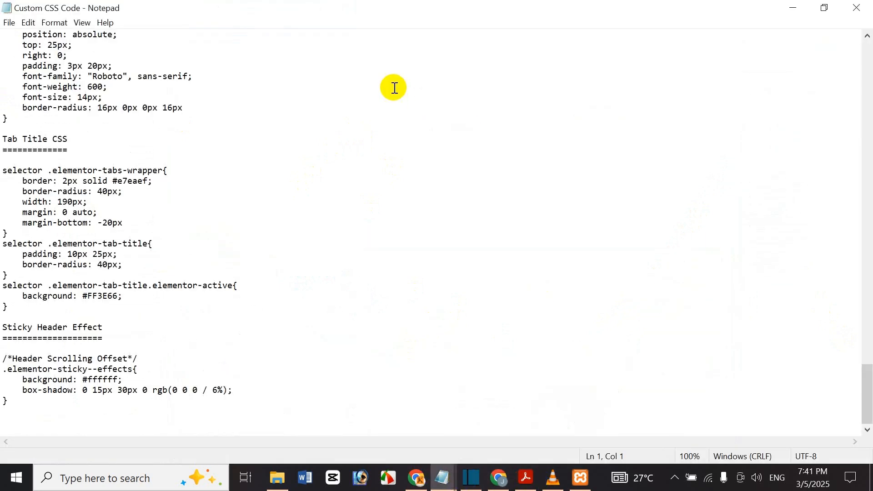
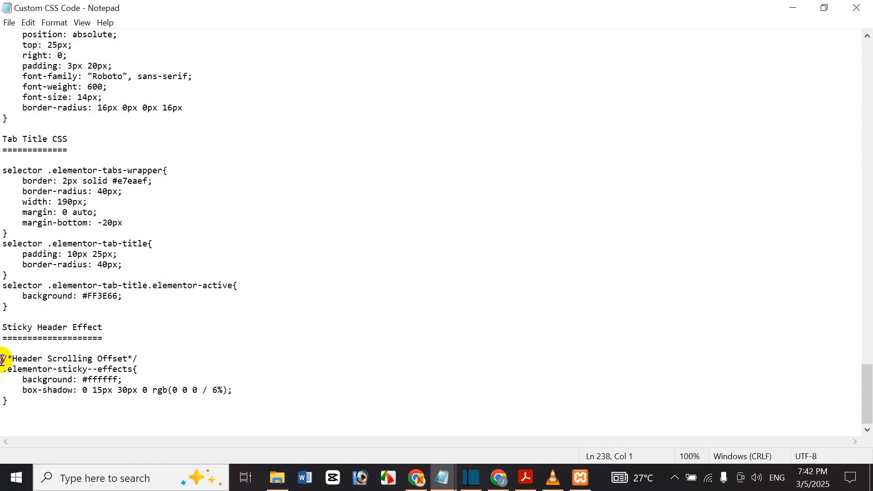
left_click_drag(2, 360, 9, 400)
key("ctrl+c")
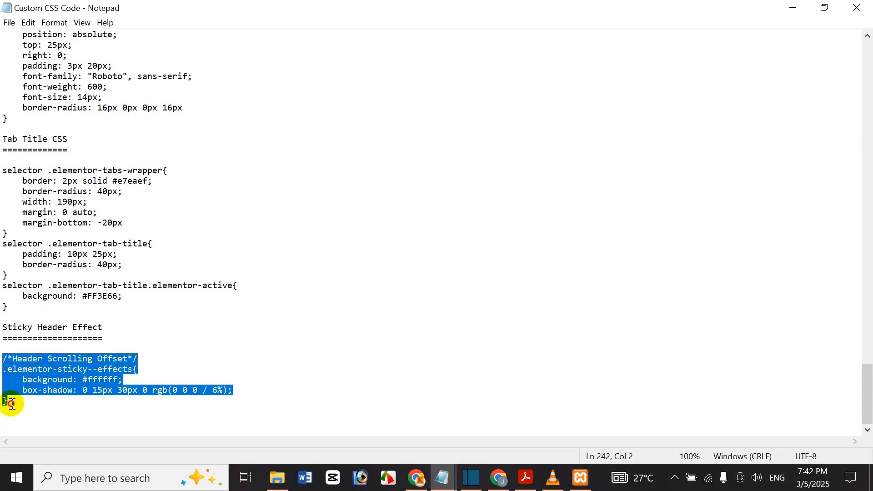
left_click(793, 6)
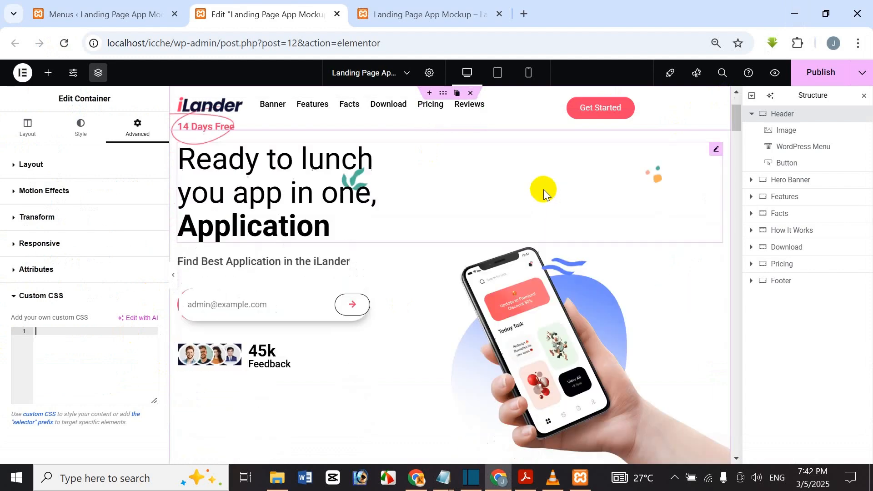
Step: Paste the copied .elementor-sticky--effects rule into the Header's Custom CSS and check the header while scrolling
scroll(544, 190, "up", 3)
scroll(546, 185, "down", 4)
scroll(545, 184, "up", 5)
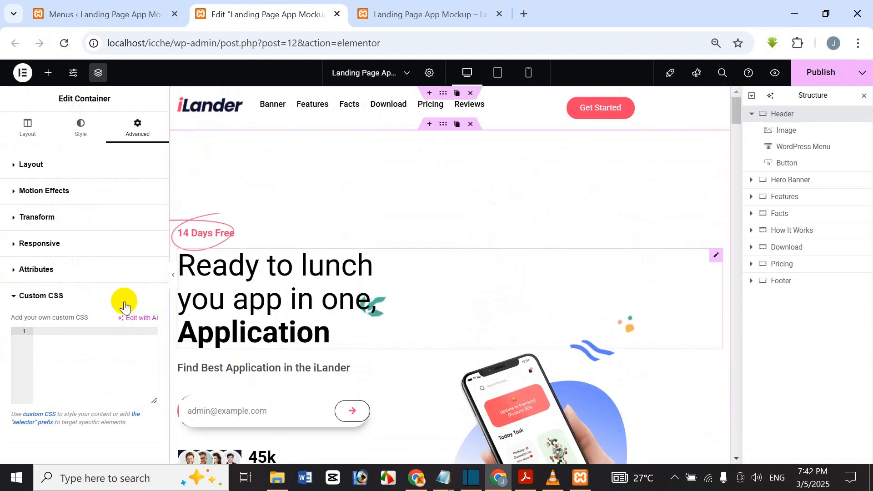
left_click(103, 330)
key("ctrl+v")
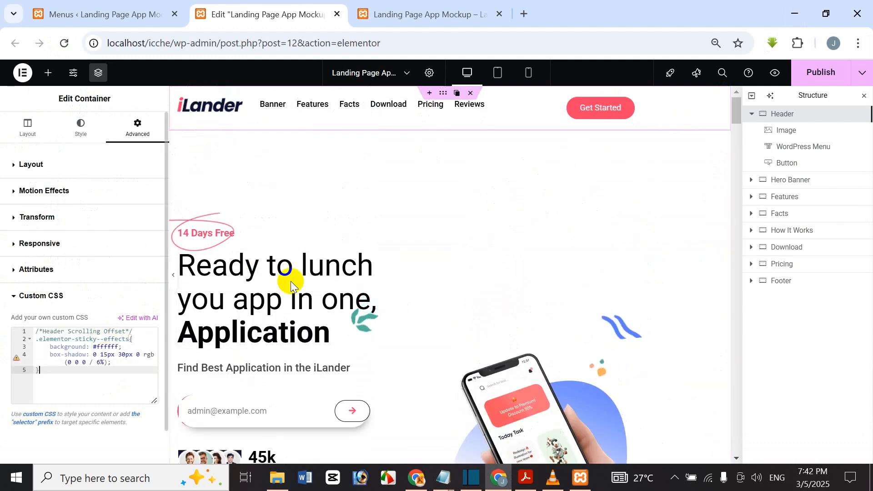
scroll(290, 281, "down", 3)
scroll(308, 275, "up", 2)
scroll(307, 271, "down", 5)
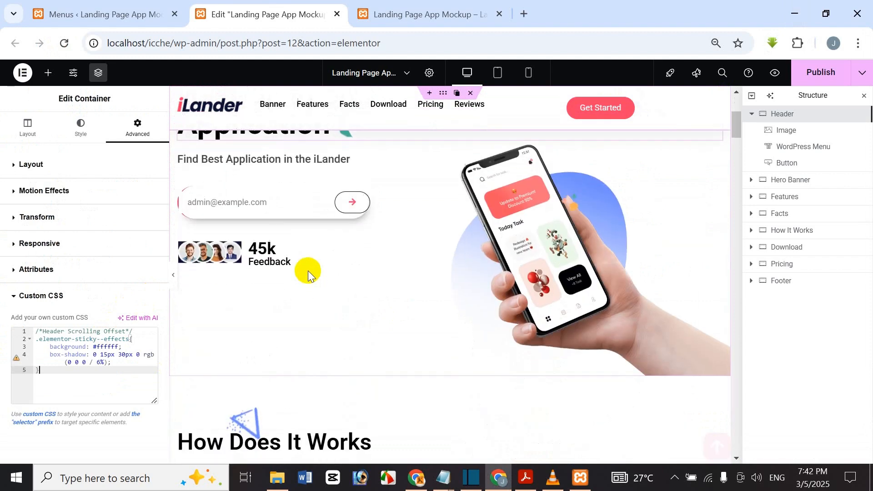
scroll(229, 142, "down", 2)
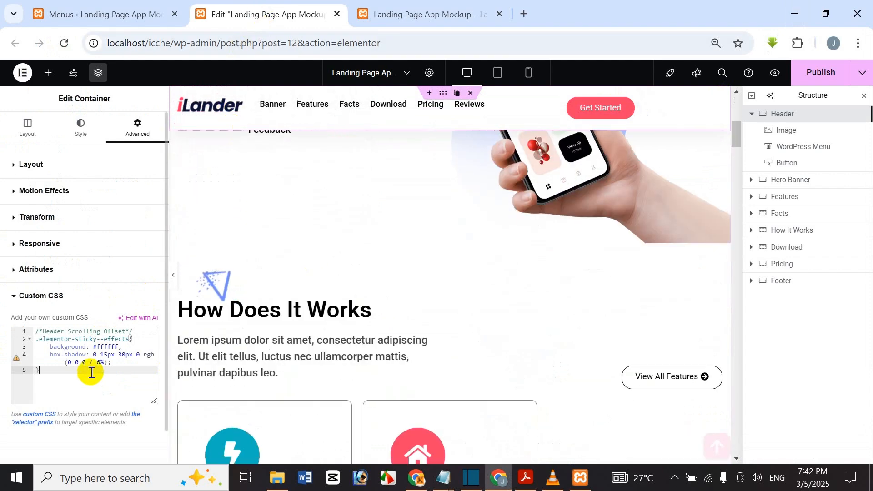
Step: Remove the Header's custom CSS to compare how the header scrolls without it, and paste the code back
key("ctrl+a")
key("ctrl+c")
key("BackSpace")
scroll(413, 249, "up", 5)
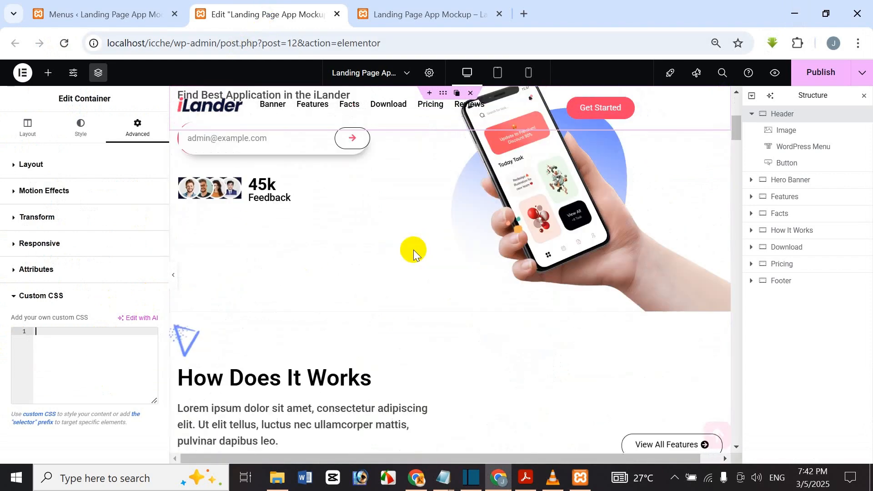
scroll(405, 257, "down", 6)
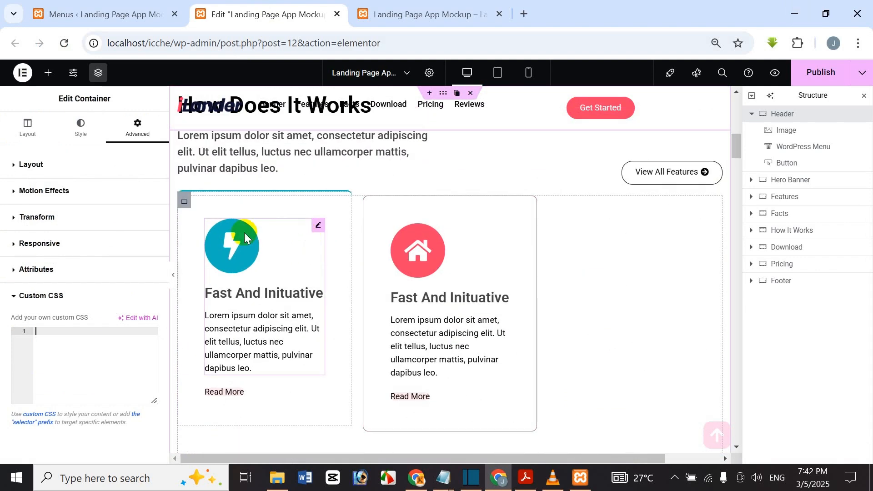
key("ctrl+v")
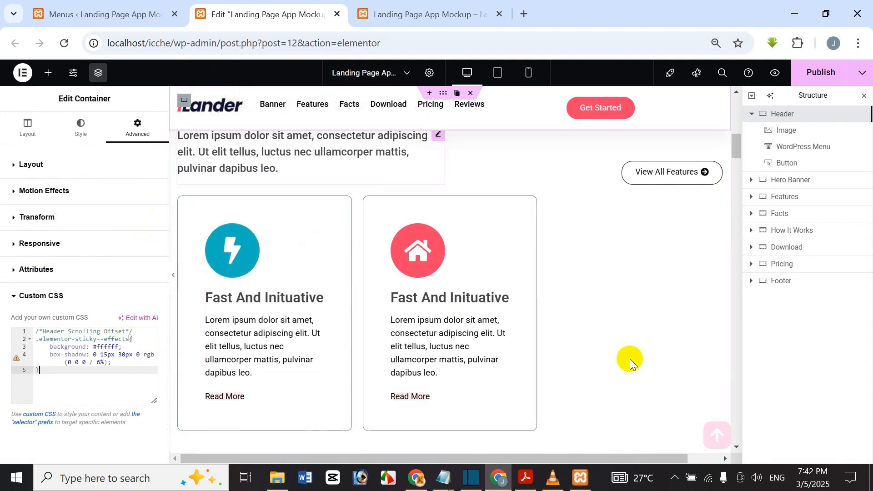
scroll(623, 336, "up", 5)
scroll(619, 321, "up", 5)
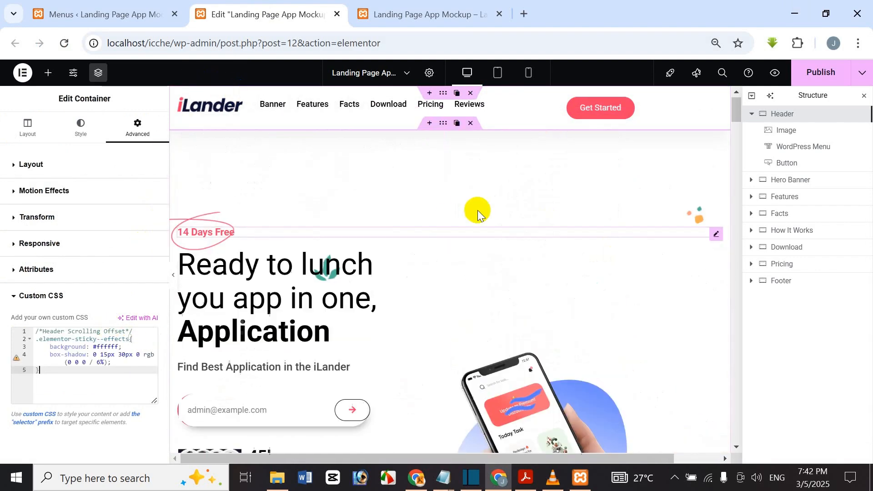
Step: Change the background color in the Header's sticky effects CSS to #ffff66 and check it by scrolling the page
left_click(111, 346)
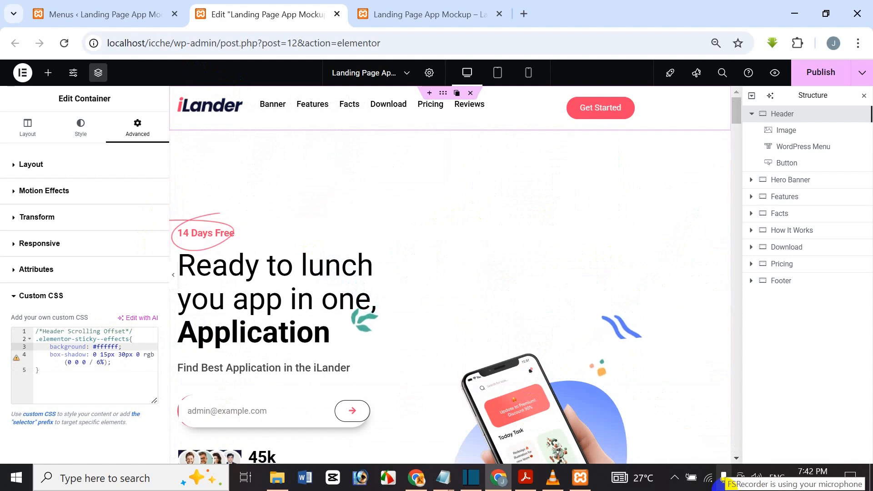
key("BackSpace")
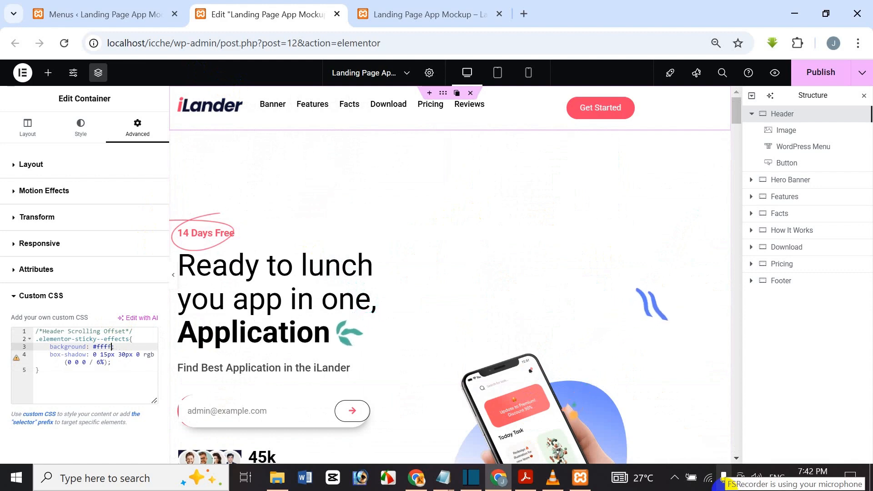
type("66")
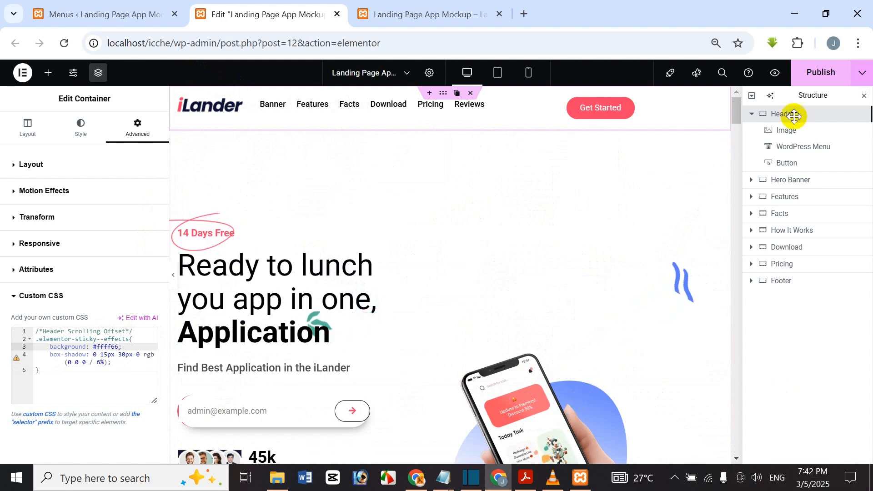
scroll(609, 268, "down", 5)
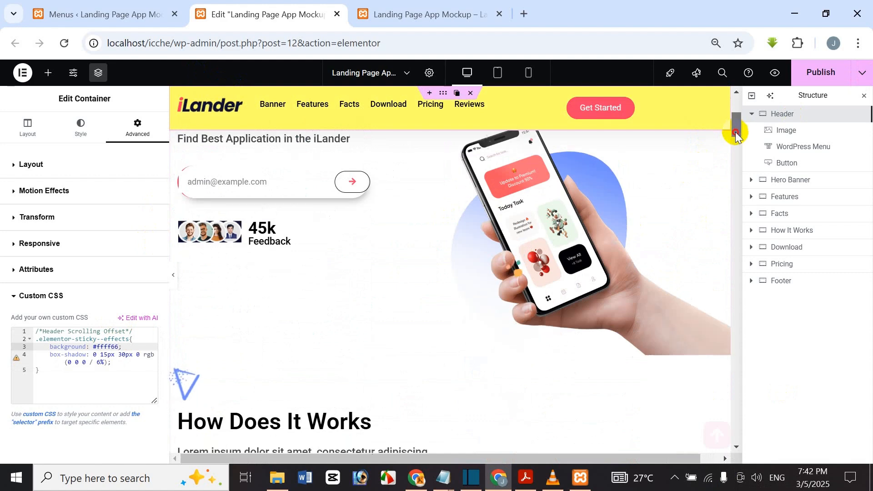
Step: Check the Header's sticky effect against its resting state in the editor and publish the page
mouse_move(735, 132)
left_mouse_down()
mouse_move(735, 146)
mouse_move(735, 116)
left_mouse_up()
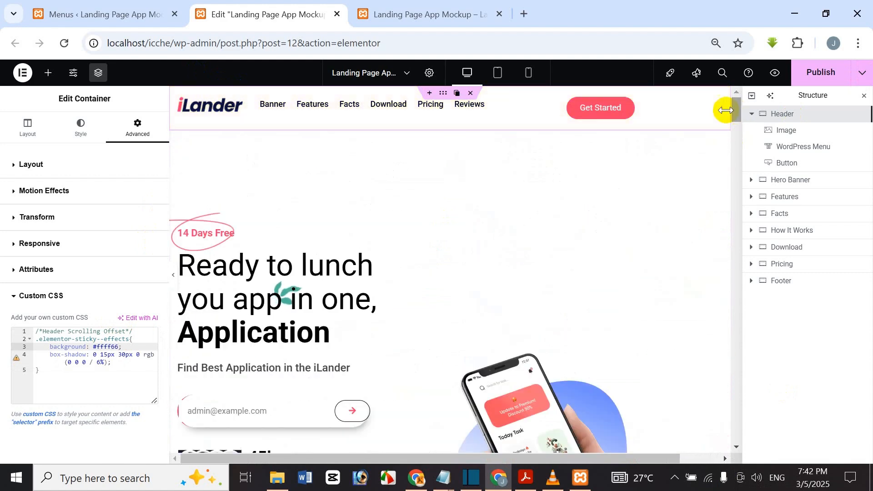
scroll(506, 146, "down", 3)
scroll(540, 162, "up", 3)
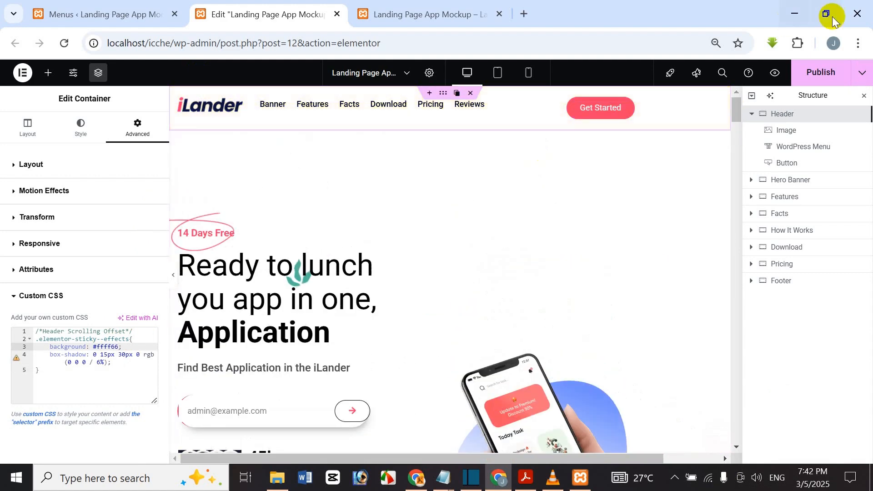
left_click(815, 78)
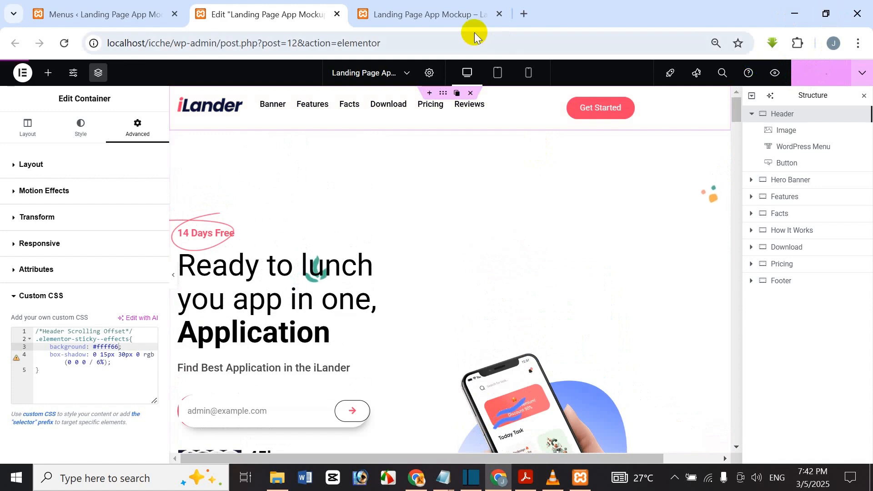
Step: Examine the sticky header's background change on the page preview while scrolling through the sections and back to the start
left_click(441, 6)
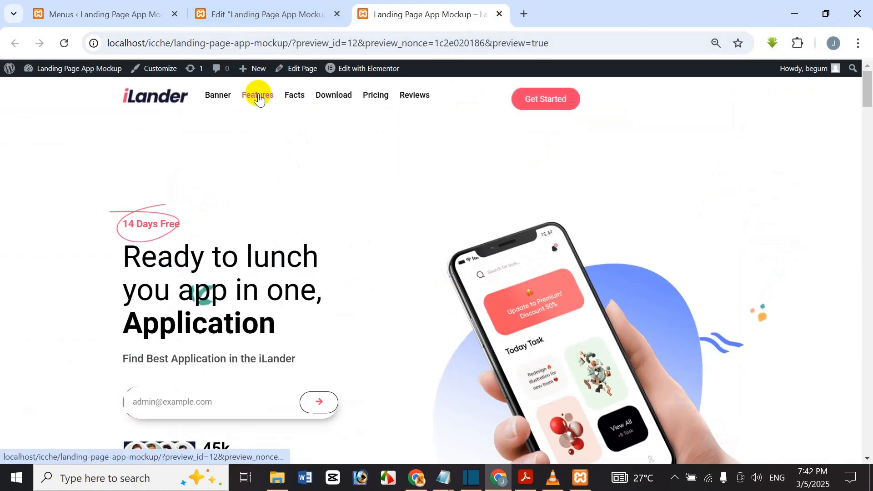
scroll(321, 118, "down", 4)
scroll(321, 119, "up", 4)
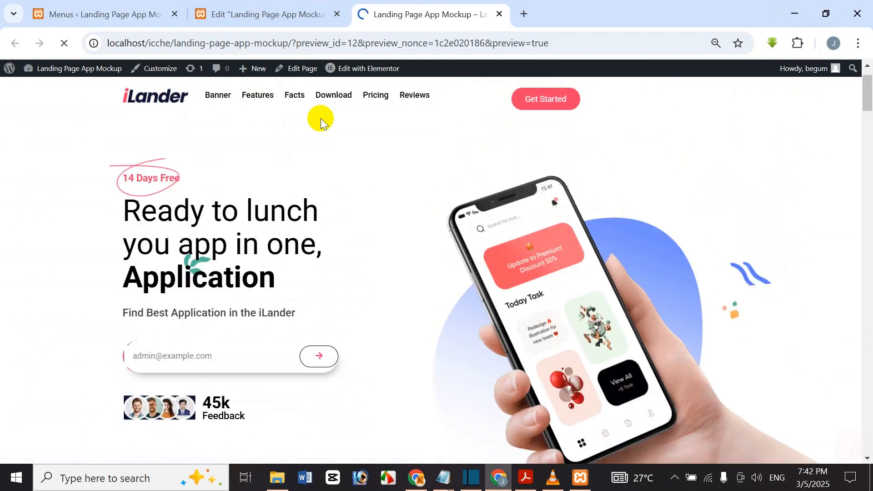
scroll(321, 118, "down", 5)
scroll(321, 119, "up", 5)
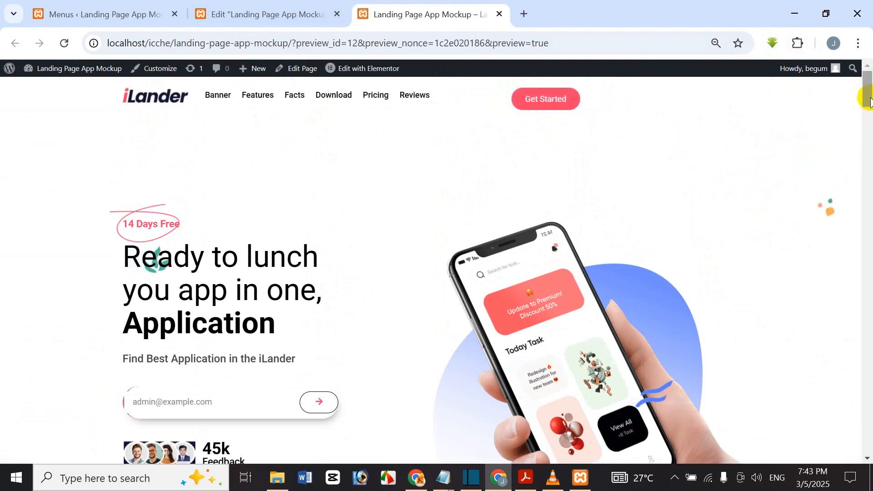
mouse_move(867, 93)
left_mouse_down()
mouse_move(867, 146)
mouse_move(868, 95)
mouse_move(869, 111)
left_mouse_up()
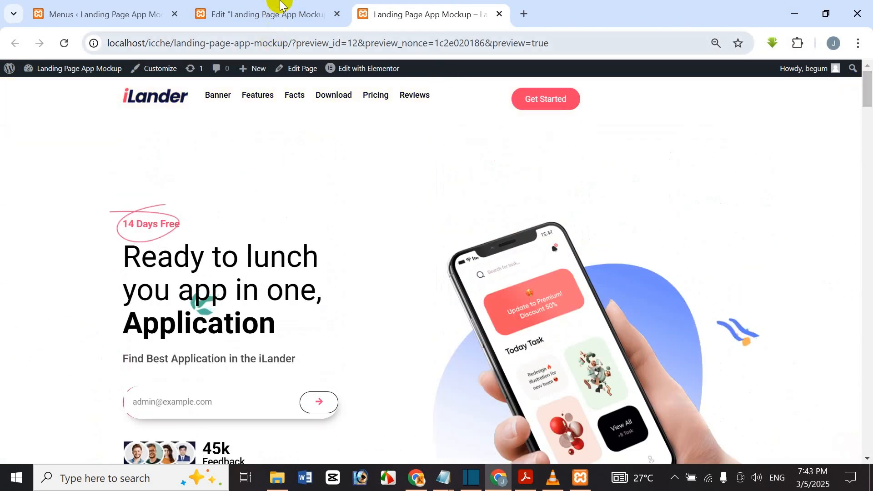
scroll(273, 138, "down", 1)
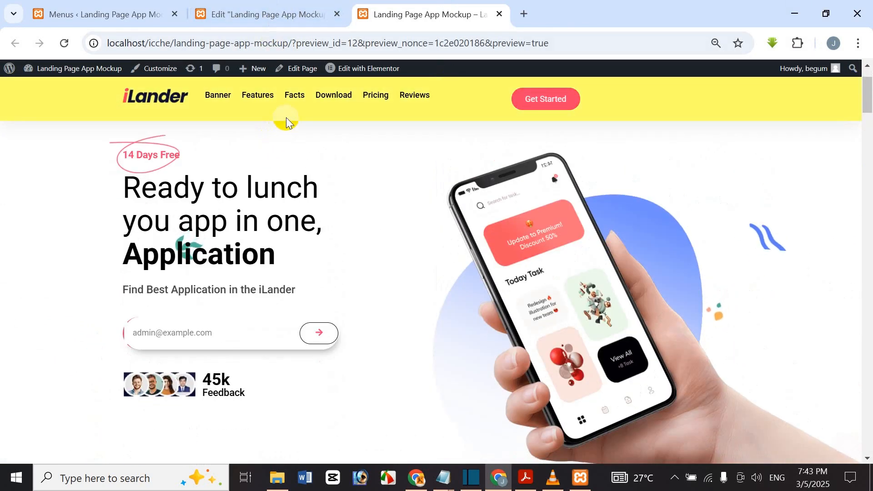
scroll(280, 132, "down", 14)
scroll(282, 131, "down", 20)
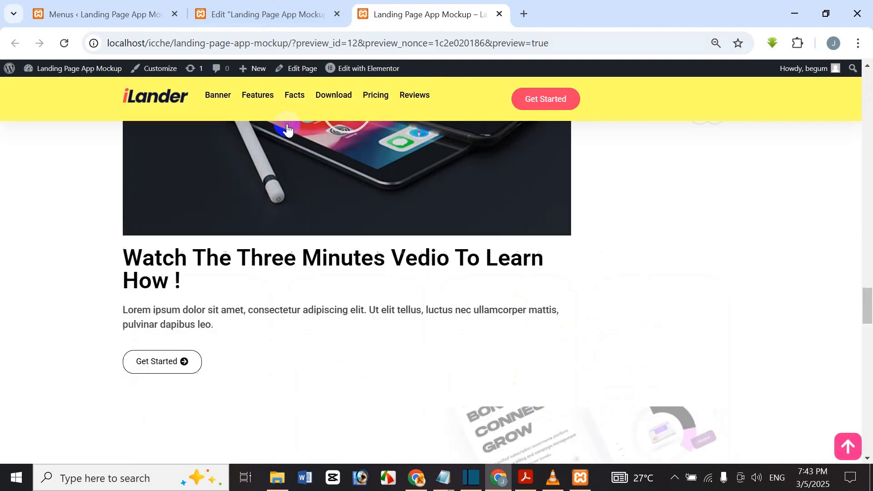
scroll(288, 127, "up", 20)
scroll(285, 123, "up", 20)
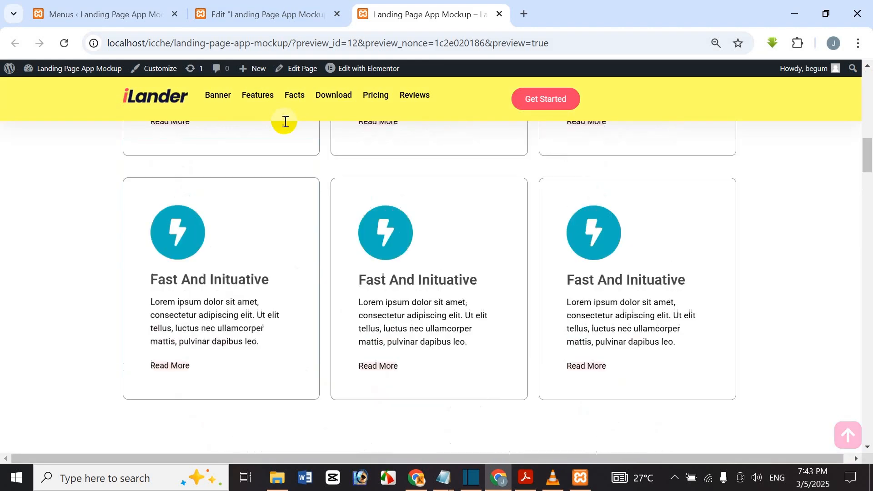
scroll(283, 120, "down", 3)
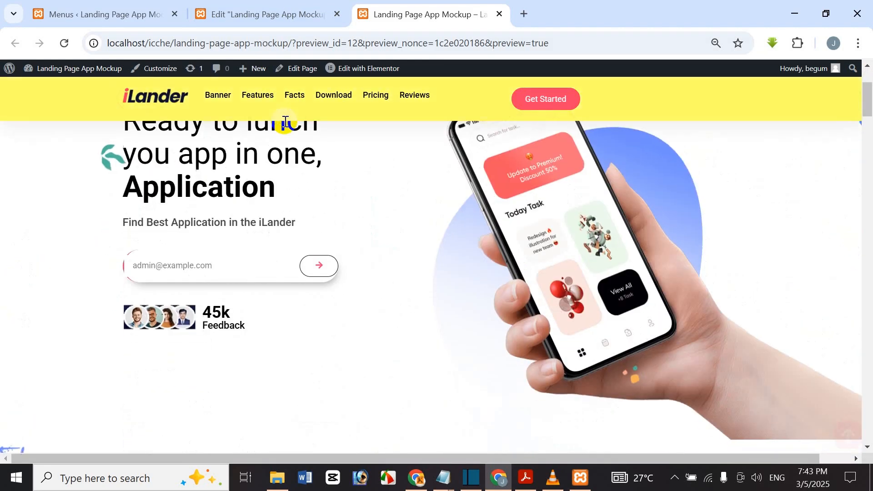
scroll(285, 121, "up", 3)
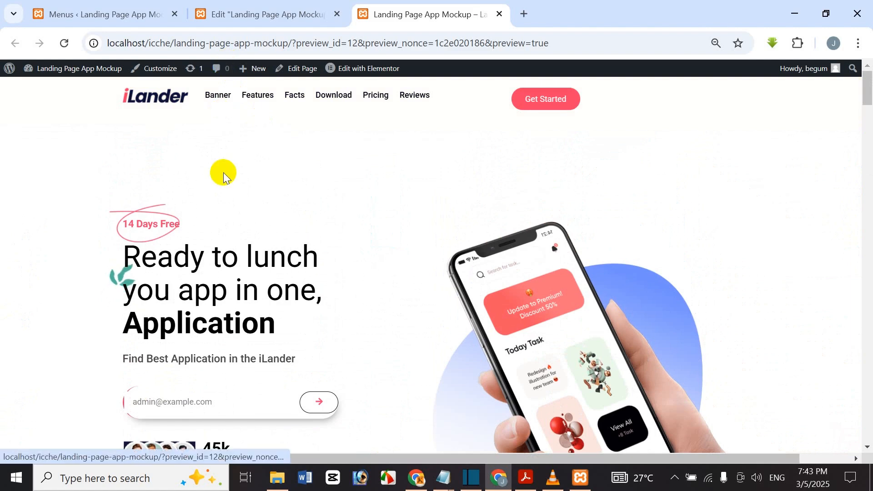
scroll(224, 172, "down", 1)
scroll(226, 172, "up", 1)
scroll(230, 149, "down", 3)
scroll(230, 144, "down", 3)
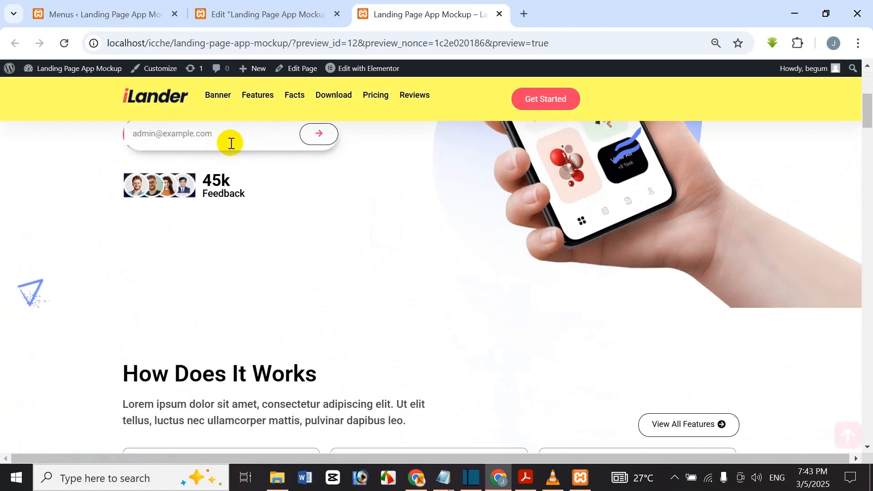
scroll(239, 172, "up", 6)
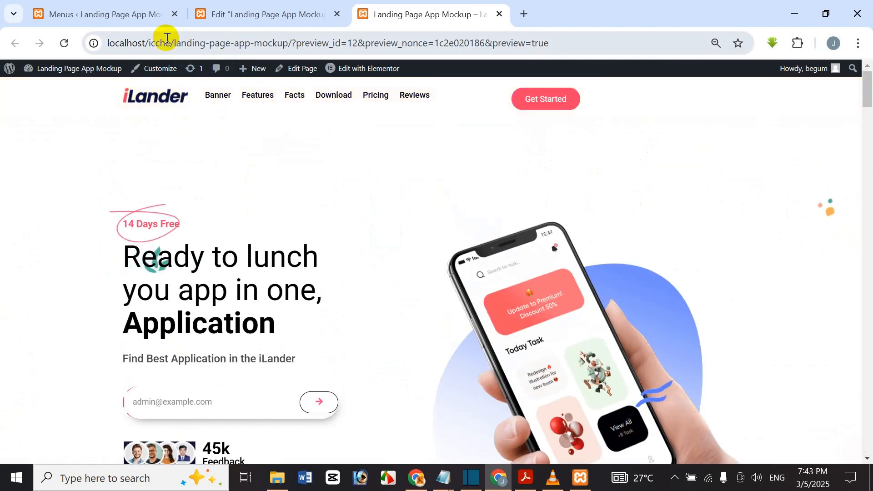
Step: Return to the page editor, switch it to the tablet portrait view and check the sticky header while scrolling
left_click(289, 6)
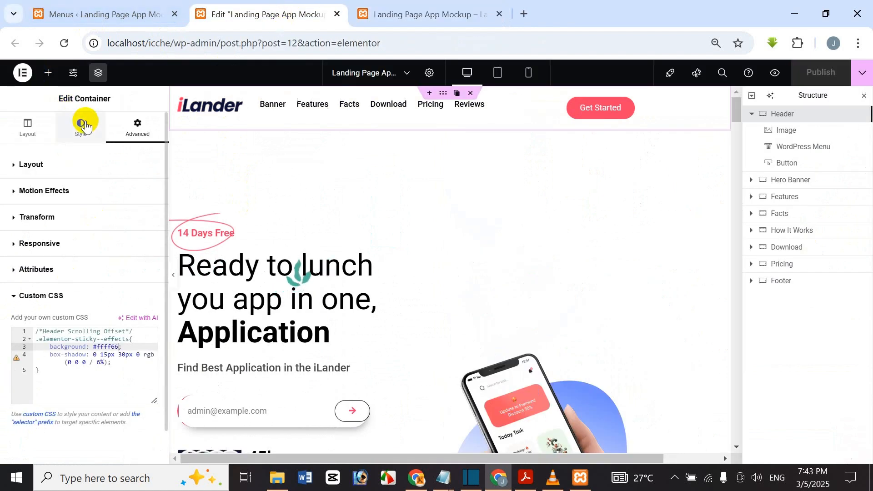
left_click(80, 147)
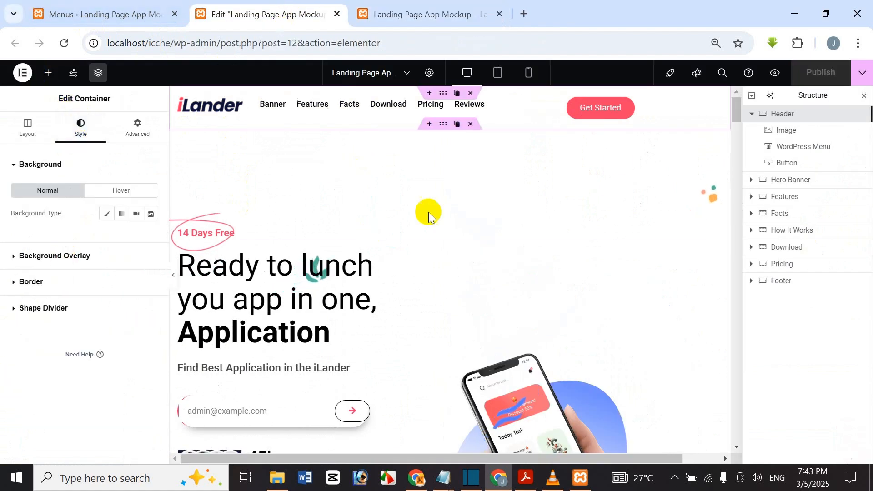
mouse_move(624, 104)
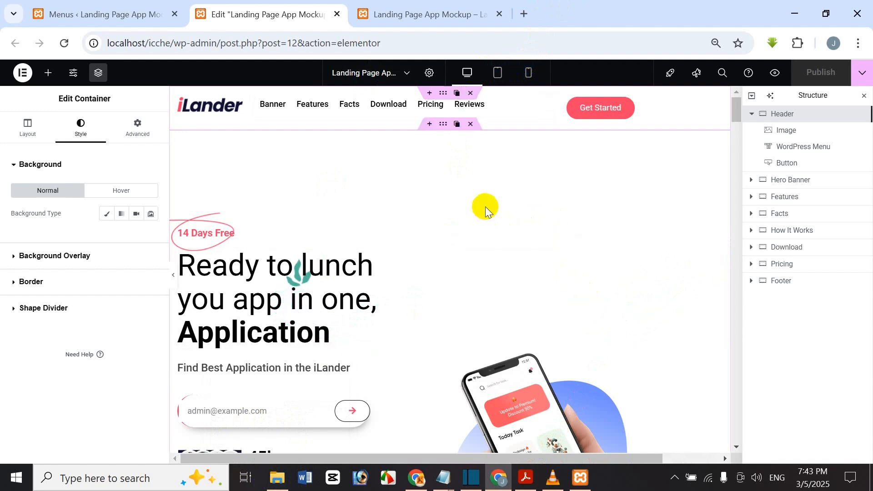
left_click(500, 71)
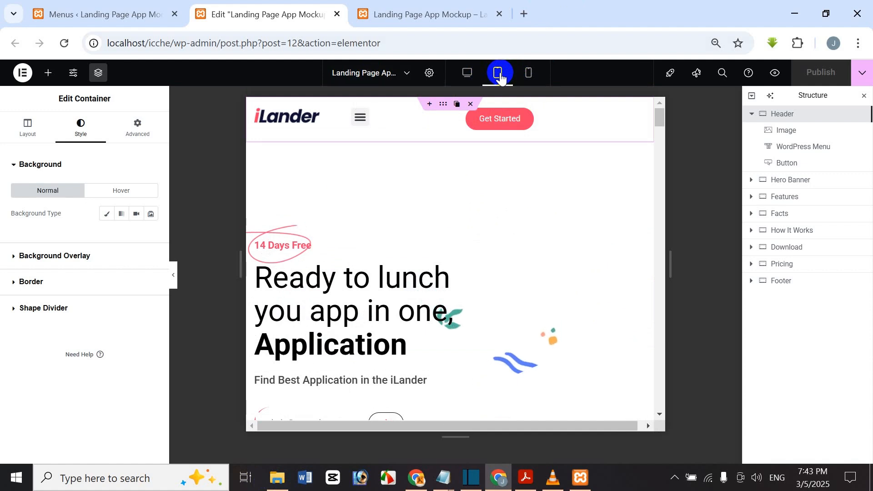
left_click(446, 103)
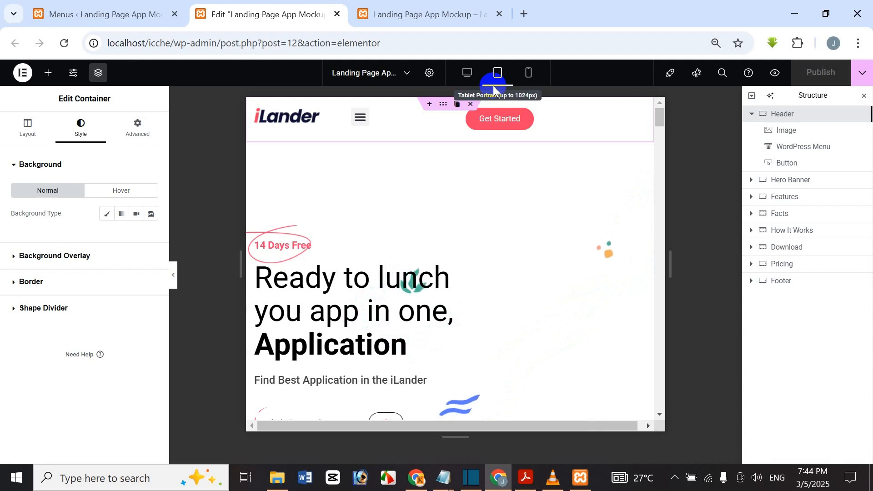
scroll(477, 273, "down", 12)
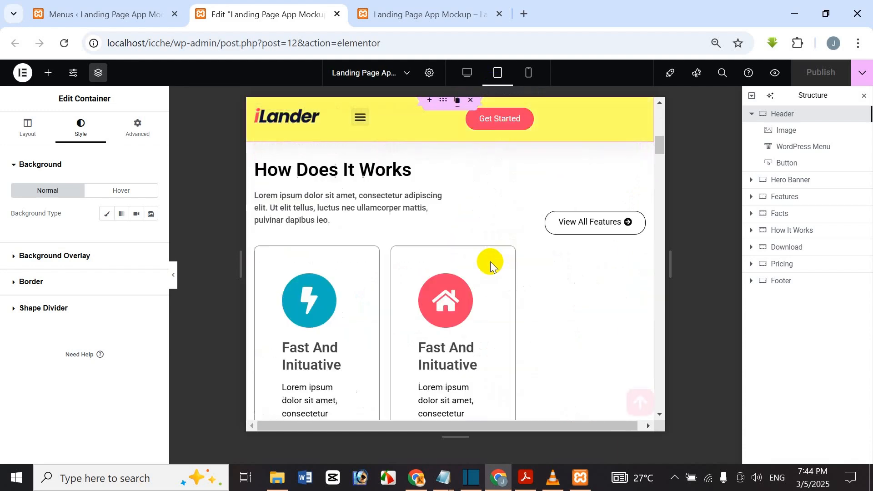
scroll(491, 273, "down", 6)
scroll(496, 264, "up", 4)
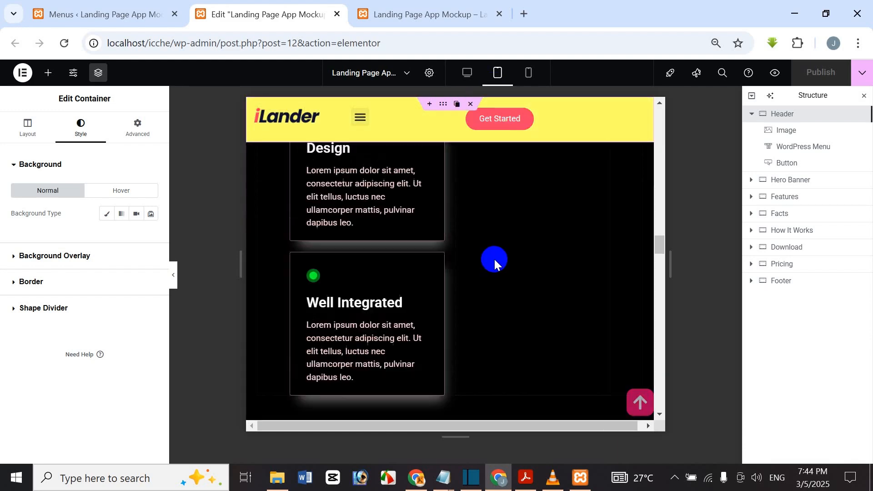
scroll(473, 220, "up", 15)
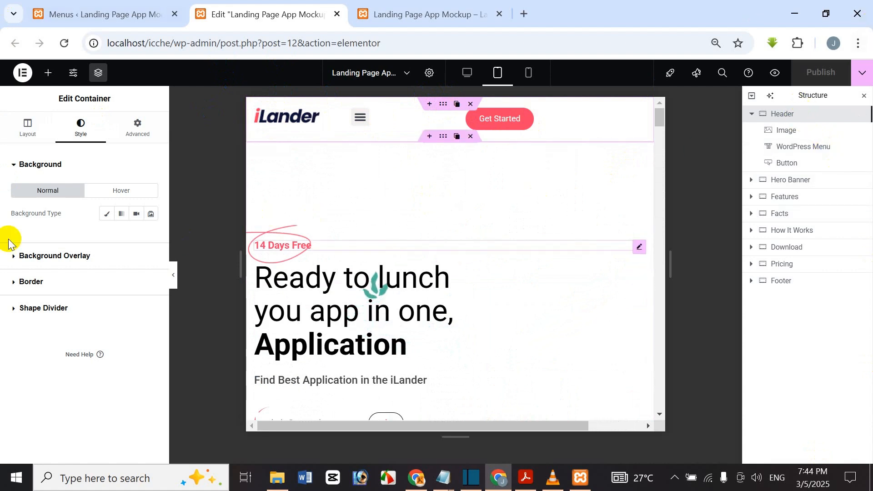
Step: Align the Header container's items to the center in the tablet layout
left_click(28, 132)
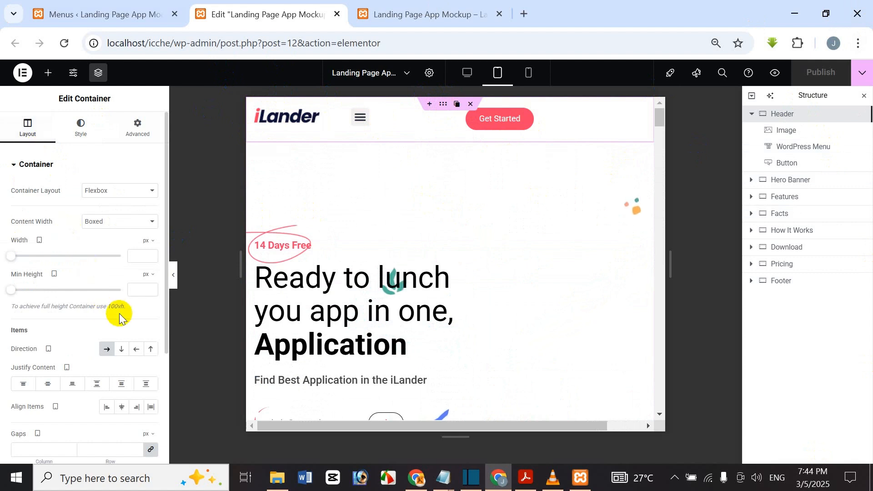
left_click(120, 409)
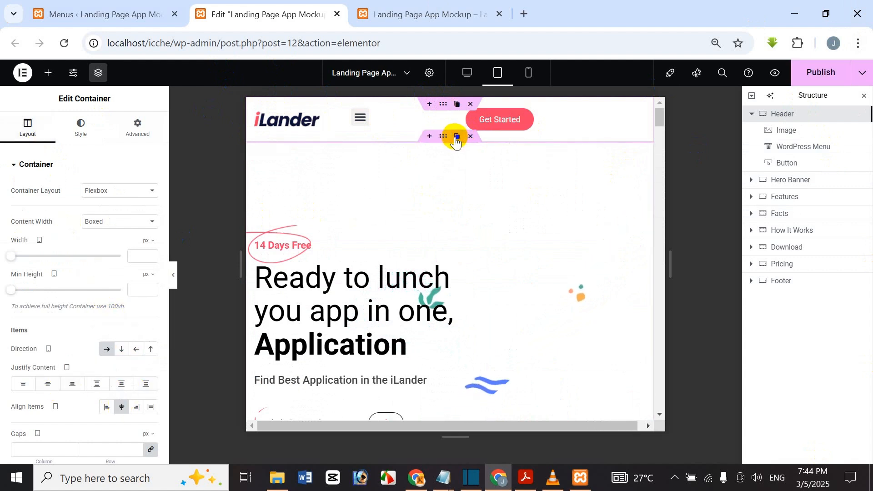
Step: Hide the header's Get Started button on tablet portrait and mobile portrait
left_click(513, 119)
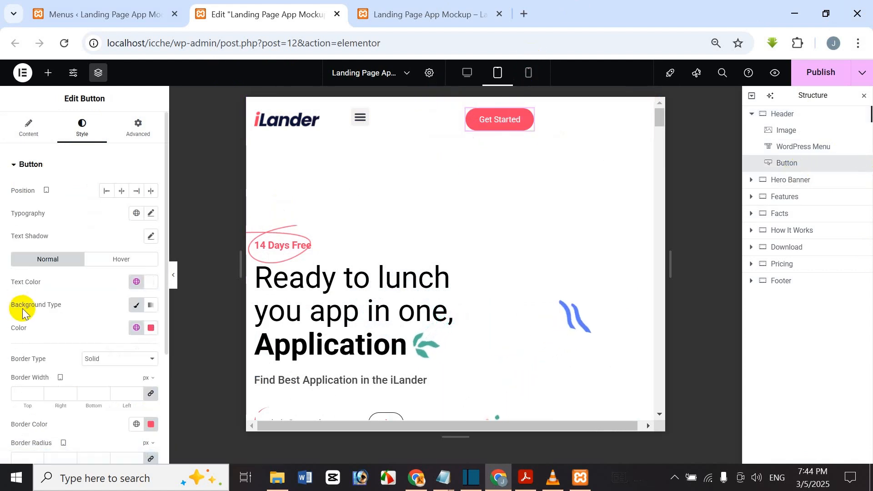
scroll(36, 301, "down", 3)
scroll(50, 215, "up", 3)
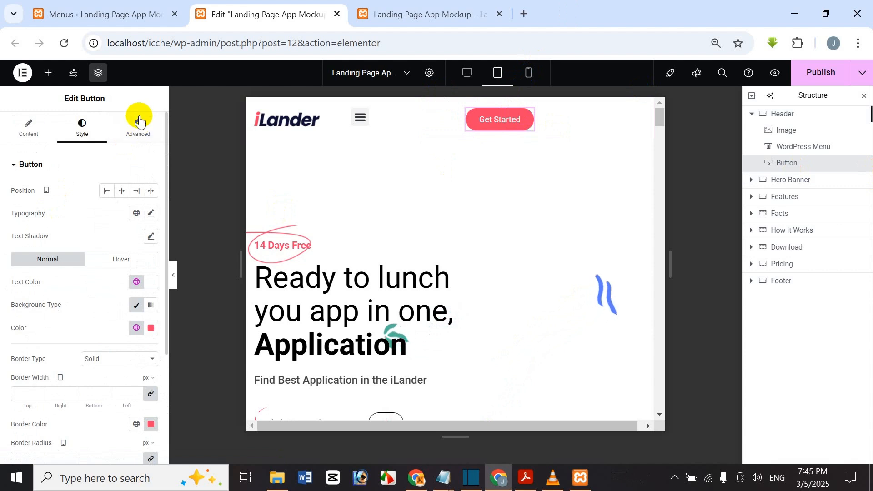
left_click(139, 121)
scroll(89, 311, "down", 5)
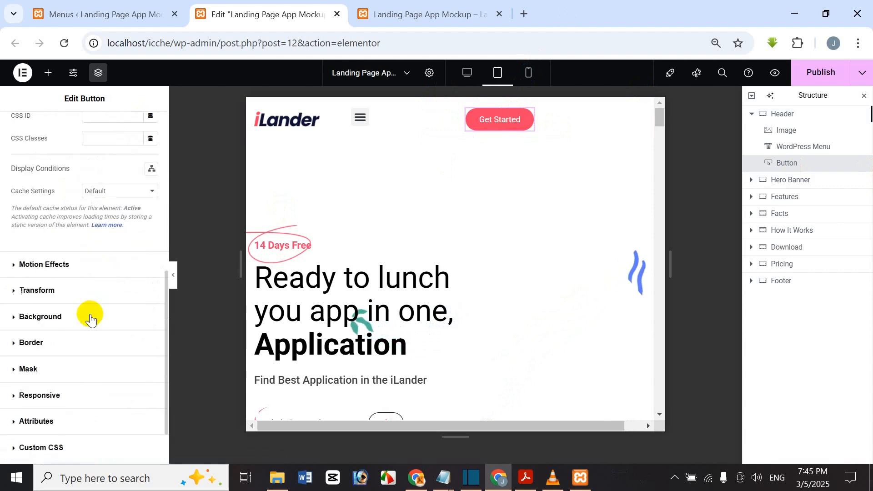
left_click(56, 395)
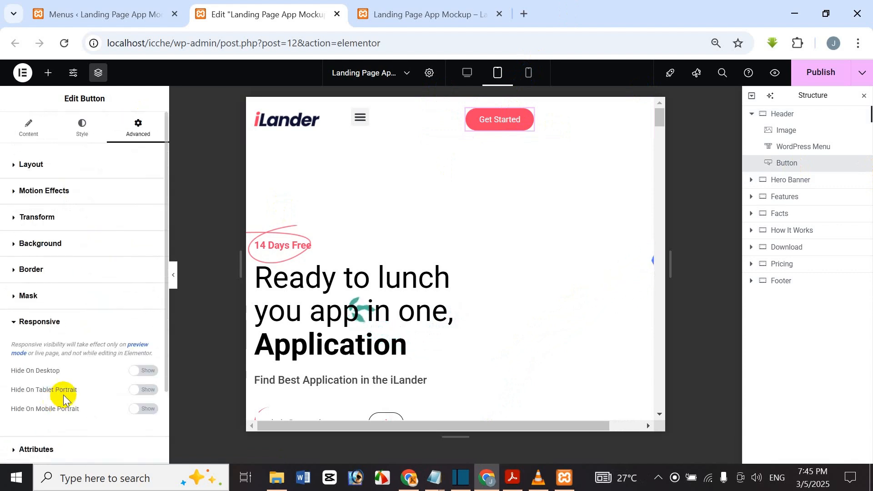
left_click(145, 390)
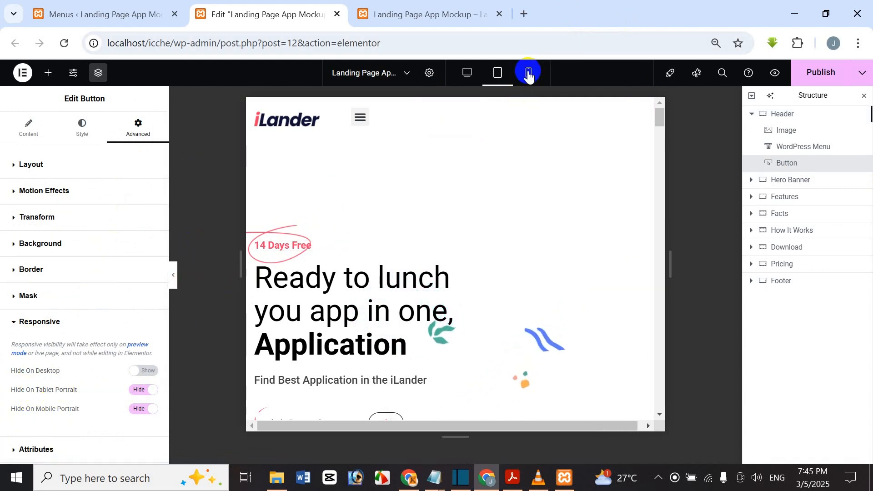
Step: Expand the header's tablet menu and set the Main Menu's hover text color to the global Brand Color
left_click(361, 119)
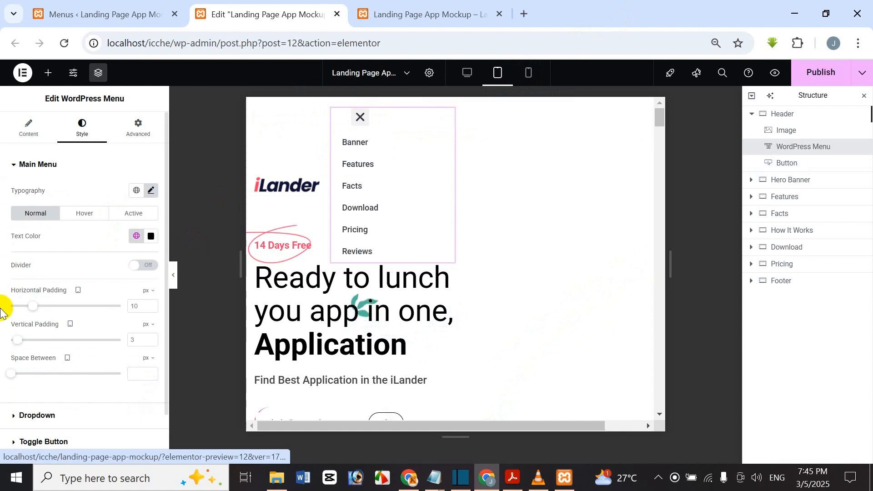
scroll(80, 404, "down", 2)
scroll(79, 397, "up", 2)
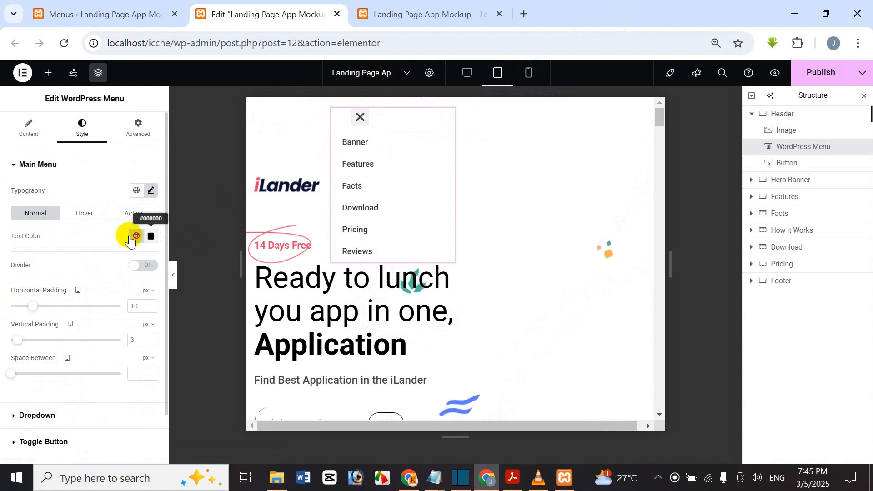
left_click(85, 214)
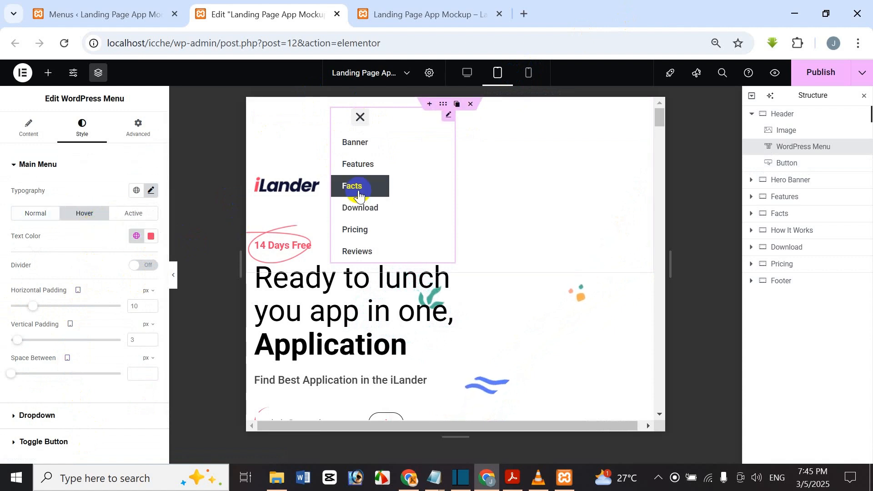
left_click(151, 236)
left_click(136, 235)
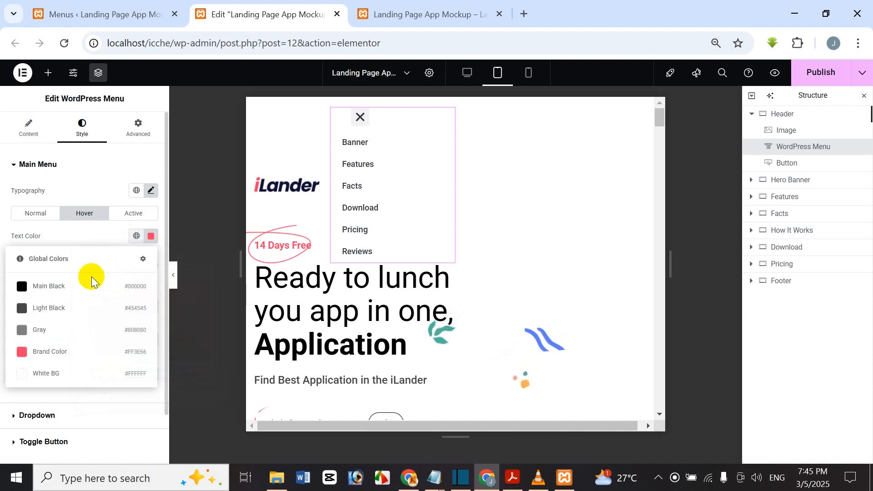
left_click(59, 350)
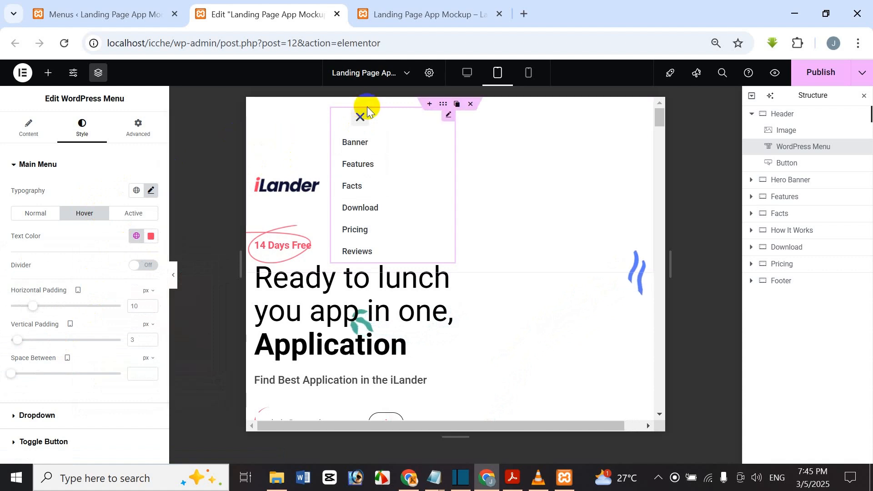
left_click(360, 118)
left_click(362, 119)
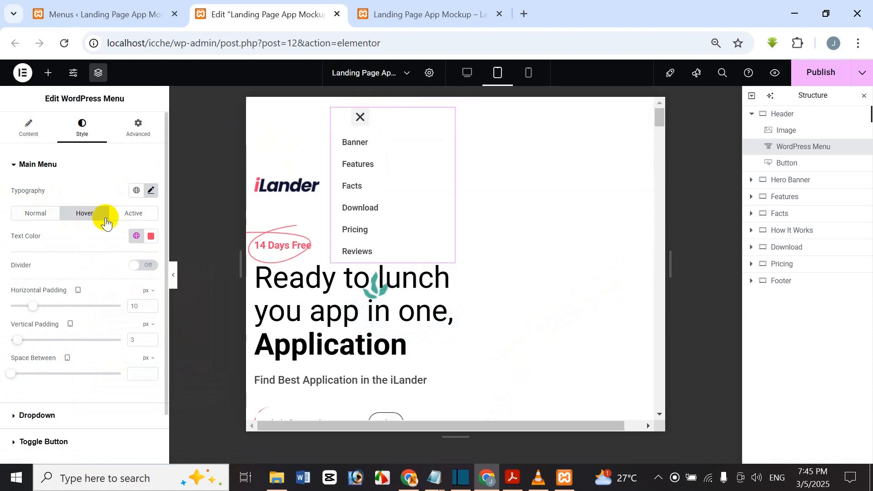
Step: Set the WordPress Menu's Dropdown text color in the normal state to the global Main Black
left_click(132, 214)
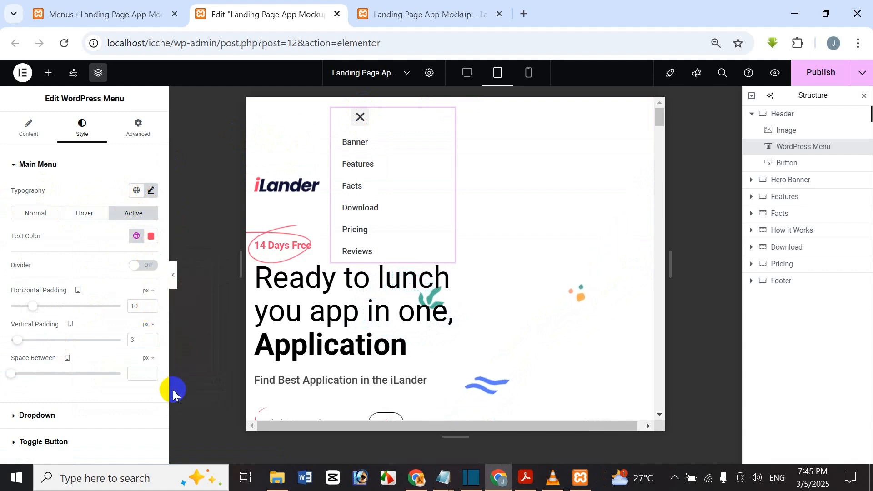
scroll(116, 346, "down", 1)
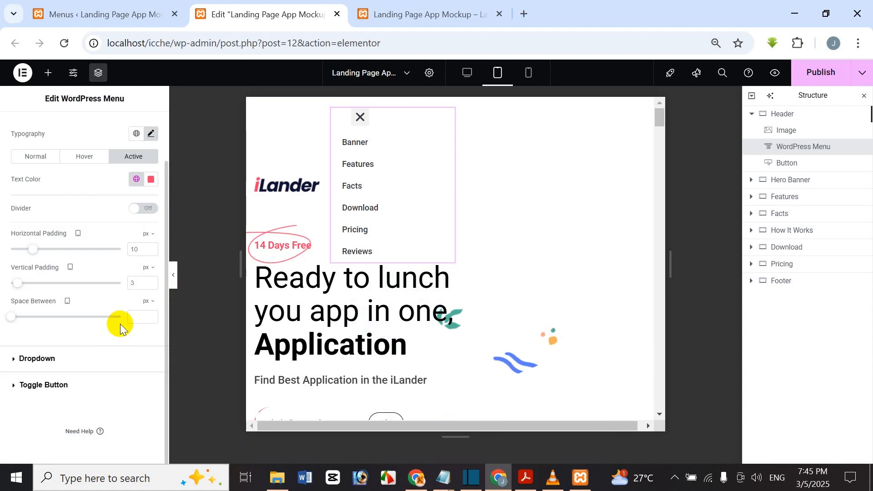
left_click(61, 360)
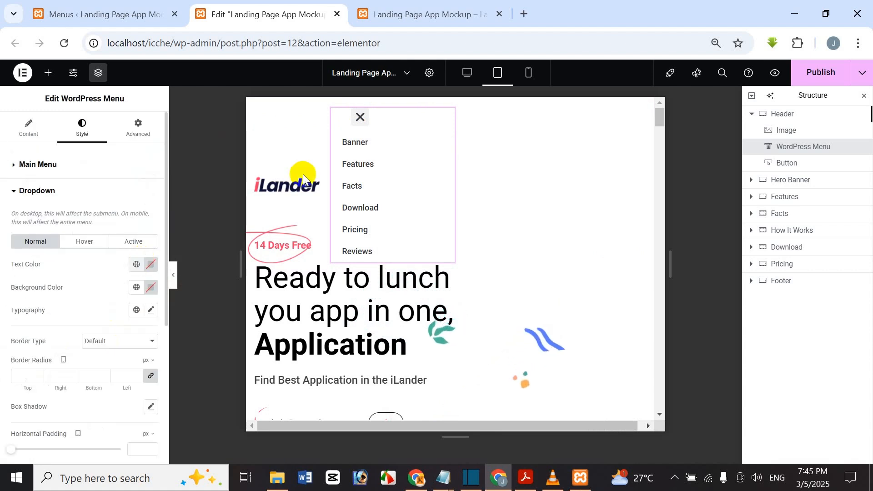
left_click(150, 267)
left_click(136, 264)
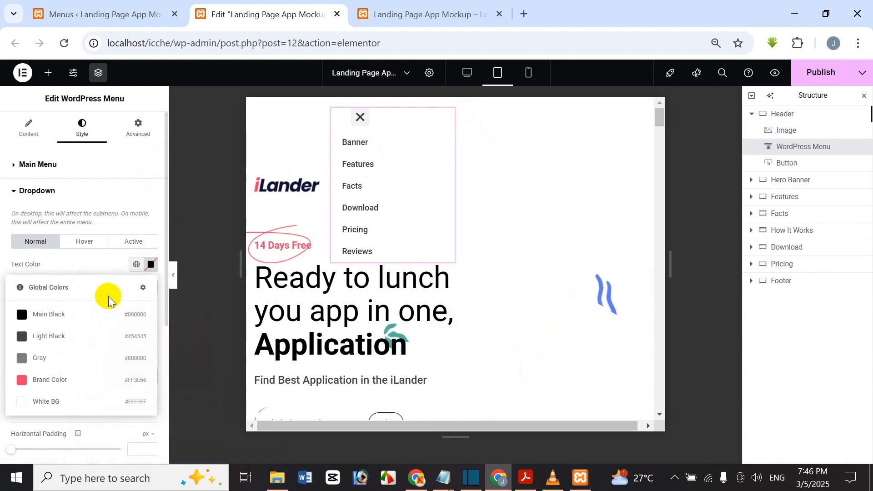
left_click(81, 321)
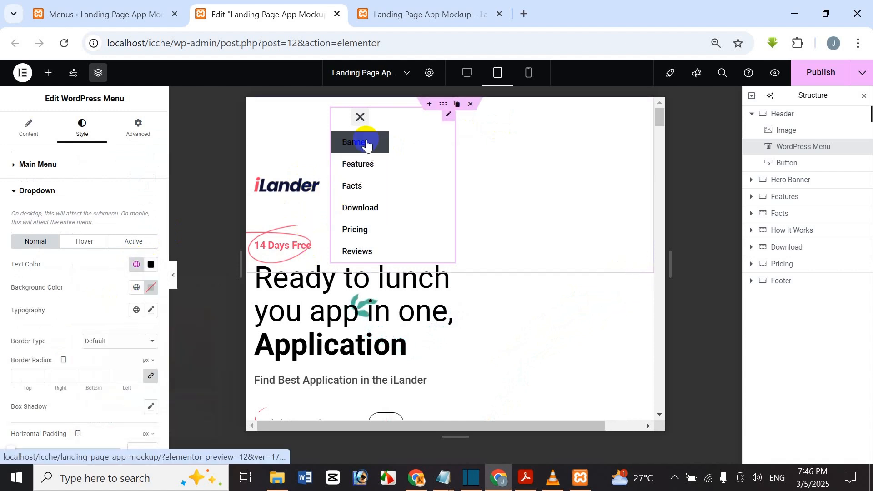
Step: Set the Dropdown's hover and active text colors to the global Brand Color
left_click(89, 248)
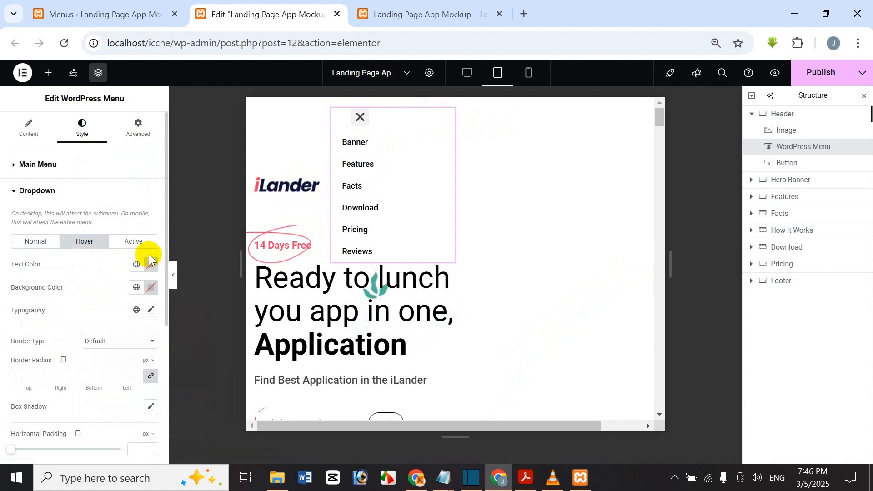
left_click(136, 264)
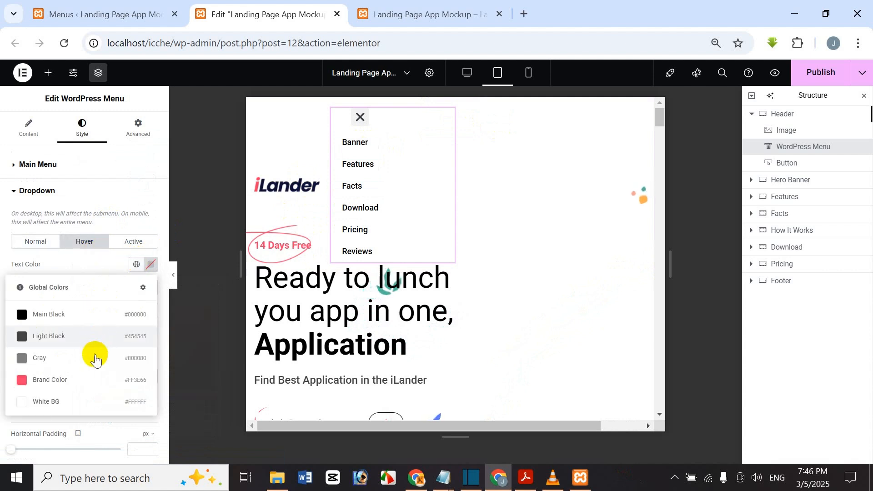
left_click(117, 380)
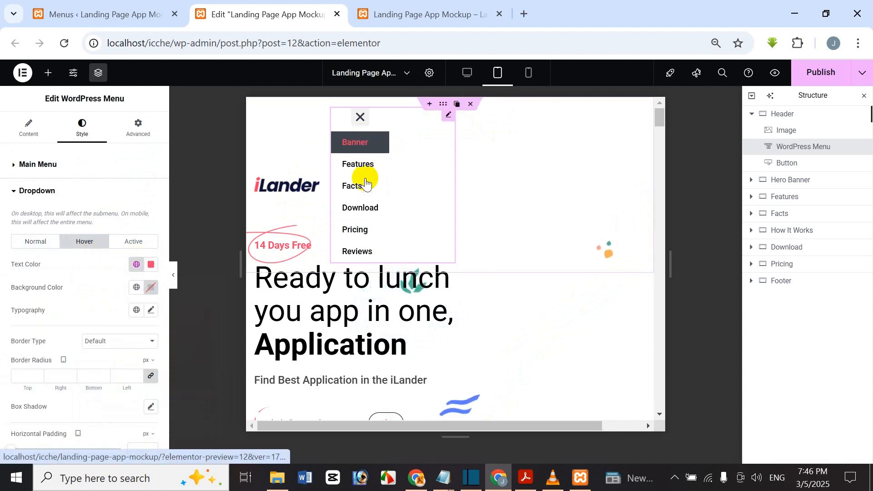
left_click(133, 240)
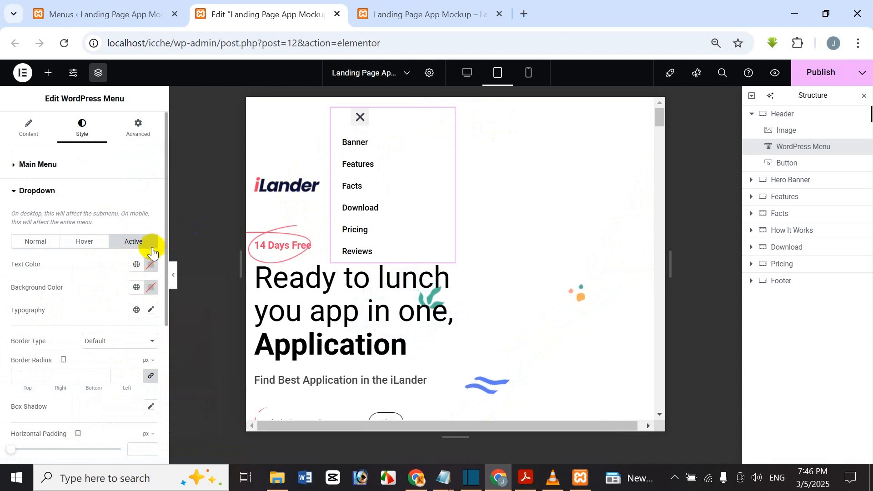
left_click(151, 264)
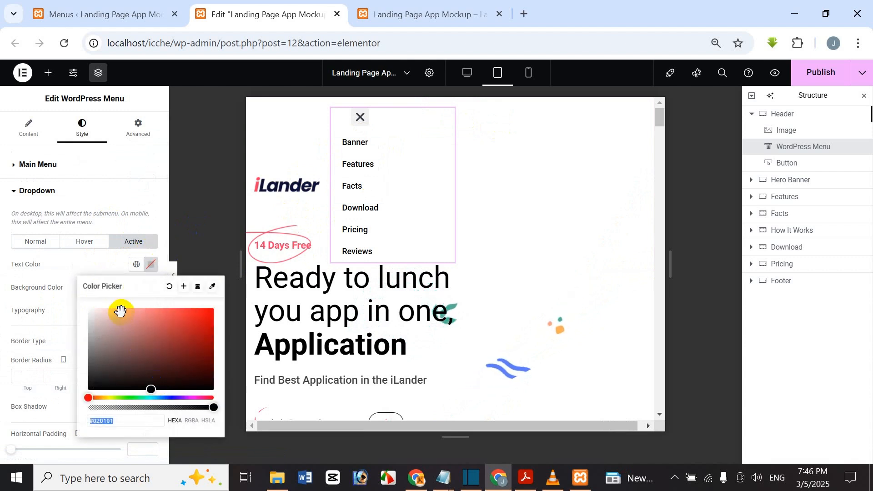
left_click(136, 265)
left_click(65, 381)
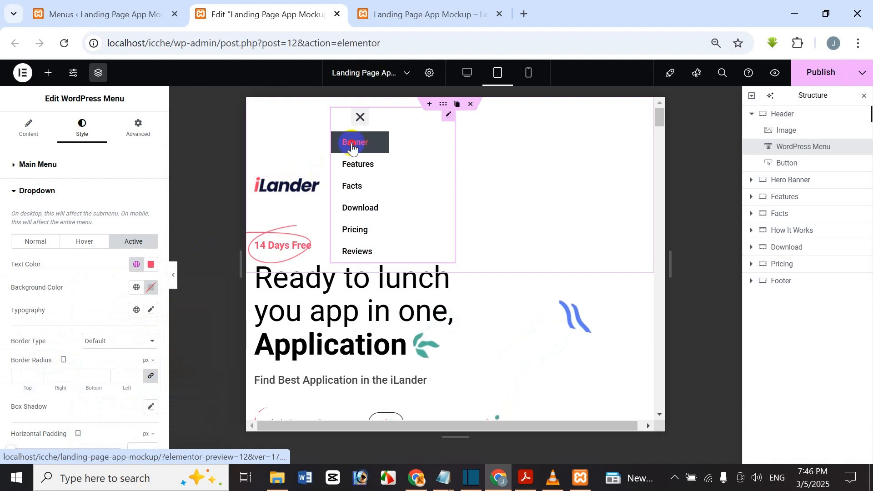
left_click(35, 245)
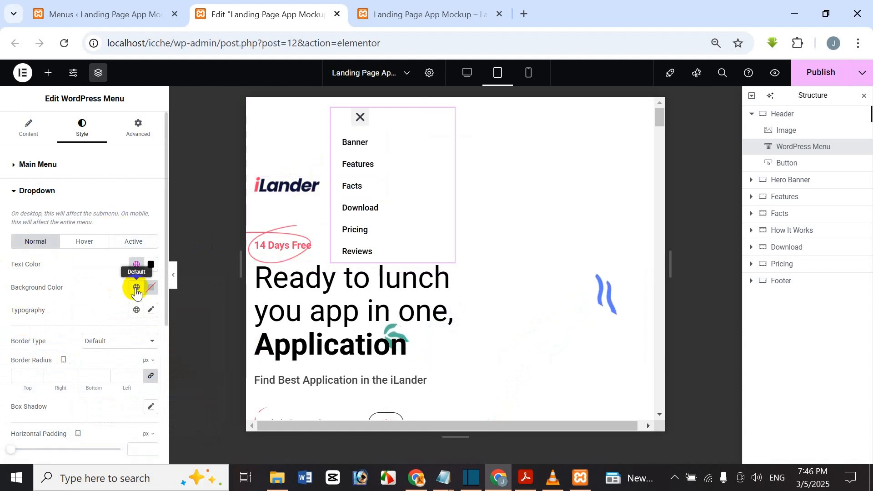
left_click(151, 287)
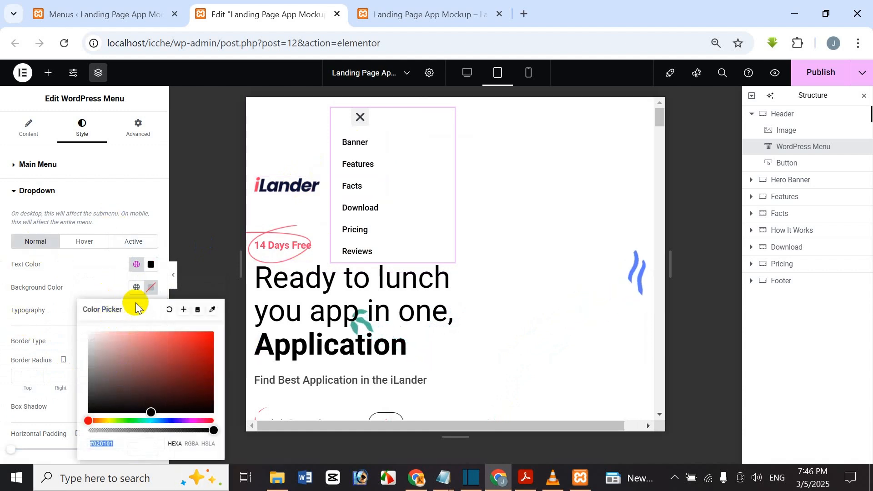
left_click(110, 419)
left_click_drag(123, 336, 118, 327)
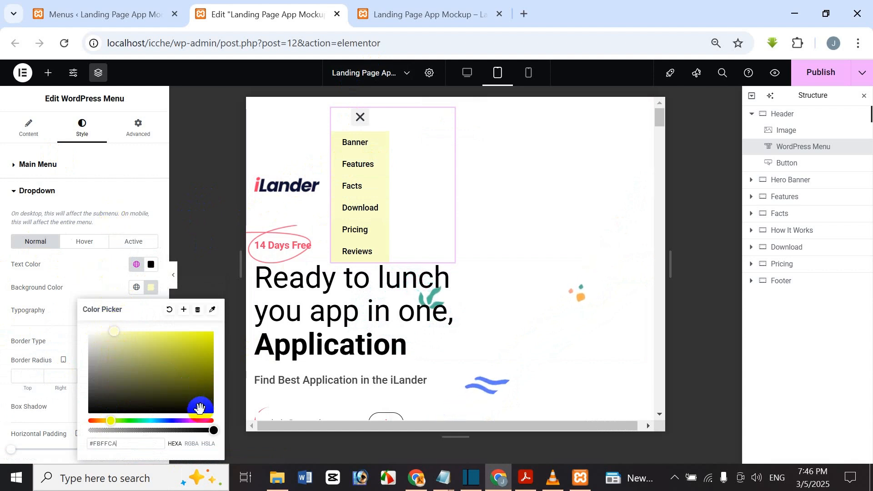
left_click(102, 332)
left_click_drag(105, 333, 58, 298)
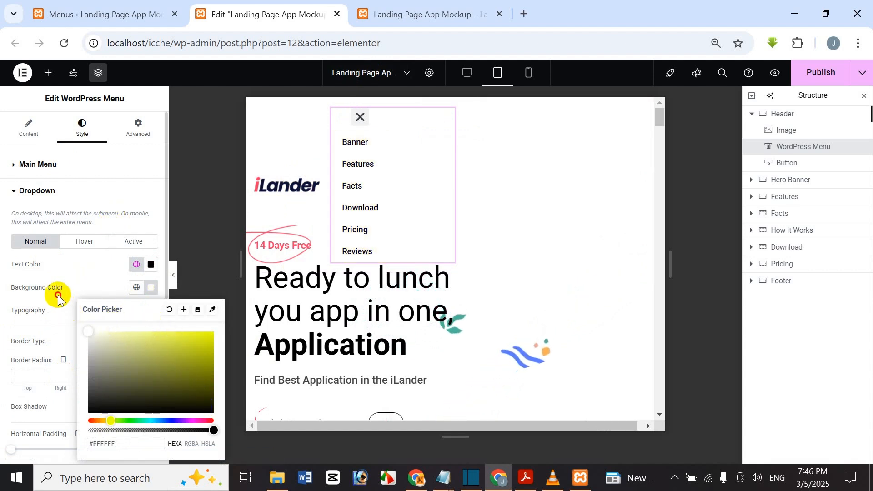
left_click(169, 310)
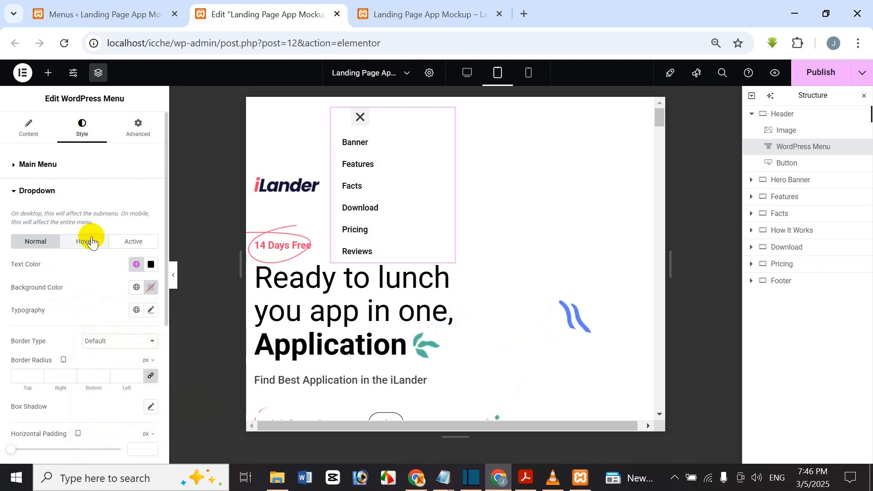
Step: Set the Dropdown's hover background color to the light yellow #FDFFBE
left_click(89, 239)
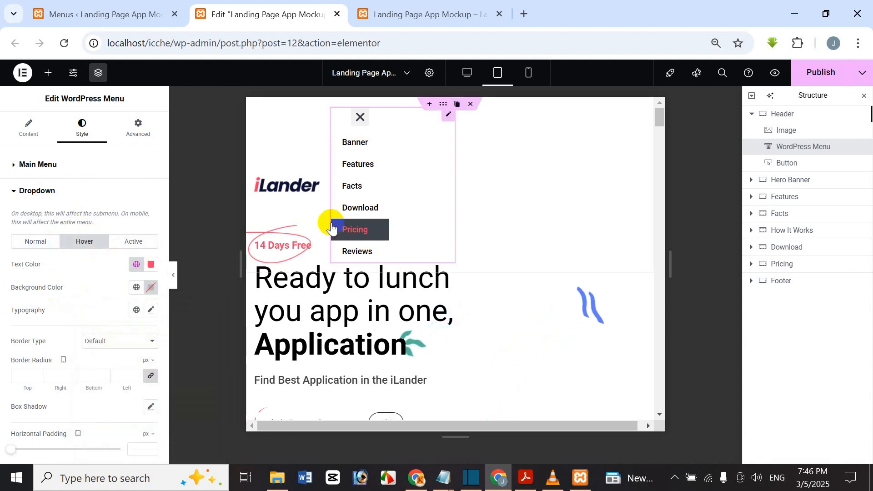
left_click(151, 287)
left_click(117, 438)
left_click(109, 419)
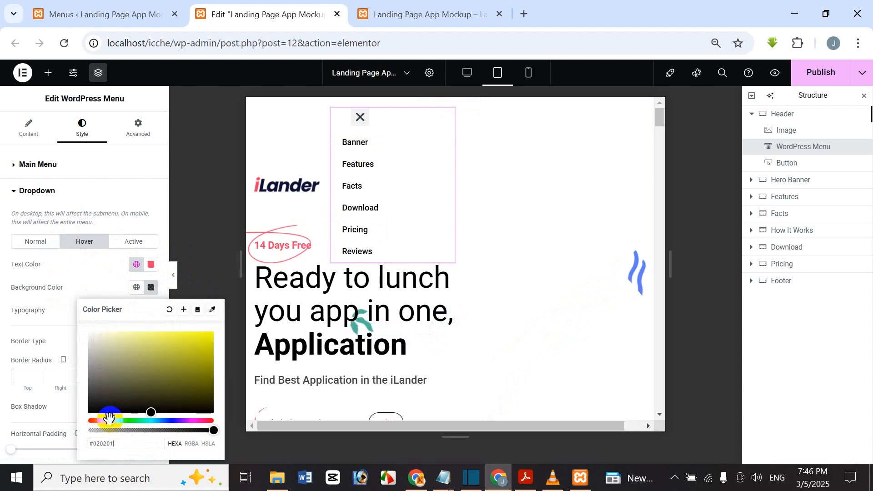
left_click_drag(121, 318, 119, 318)
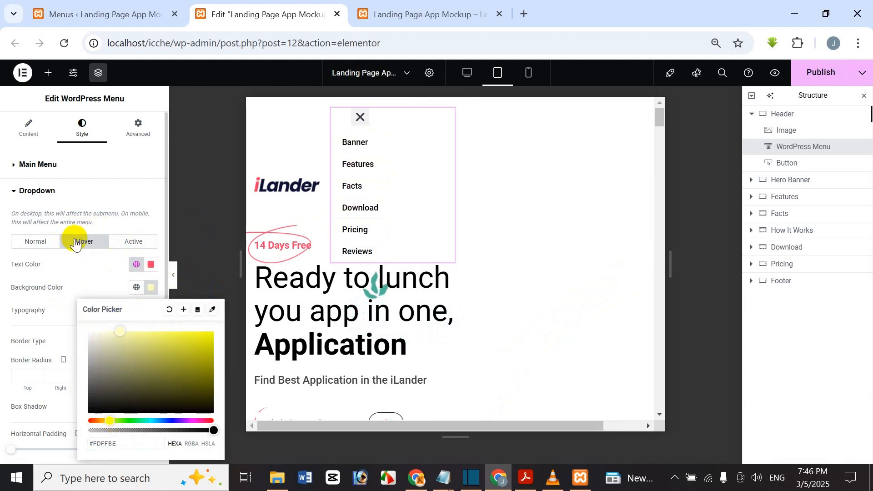
Step: Set the Dropdown's active background color to the light cyan #B9F8F7
left_click(134, 240)
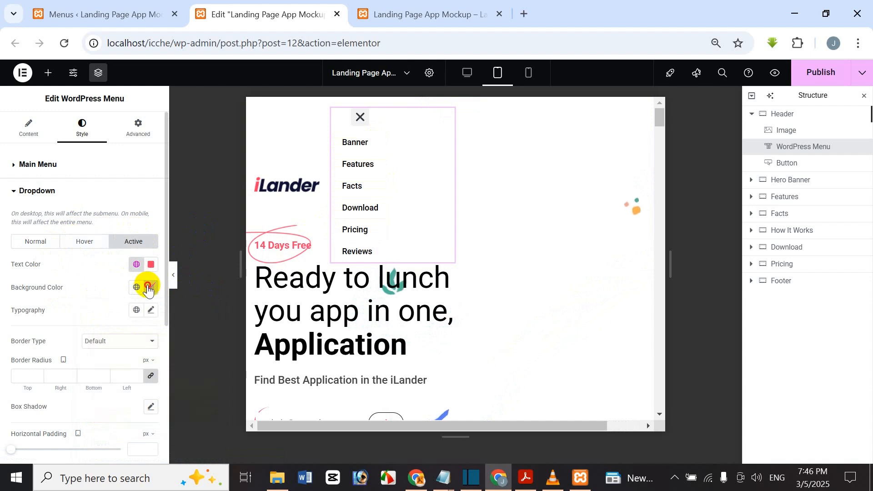
left_click(151, 288)
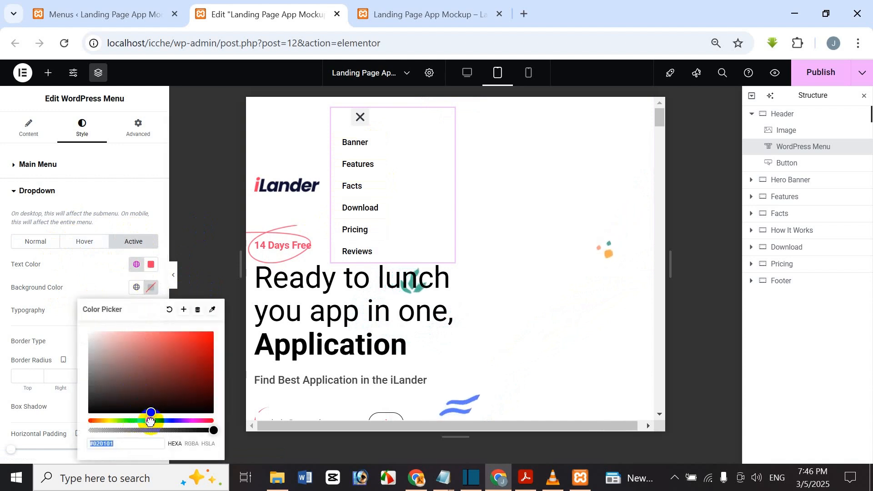
left_click(151, 421)
left_click_drag(131, 352, 119, 334)
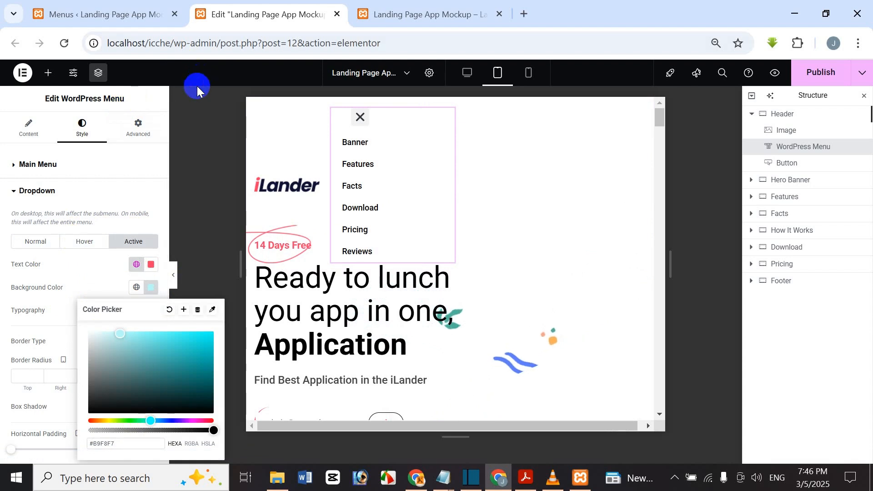
left_click(4, 343)
Step: Collapse the expanded tablet menu and set the WordPress Menu's Align Self to Center in the tablet layout
scroll(4, 355, "down", 5)
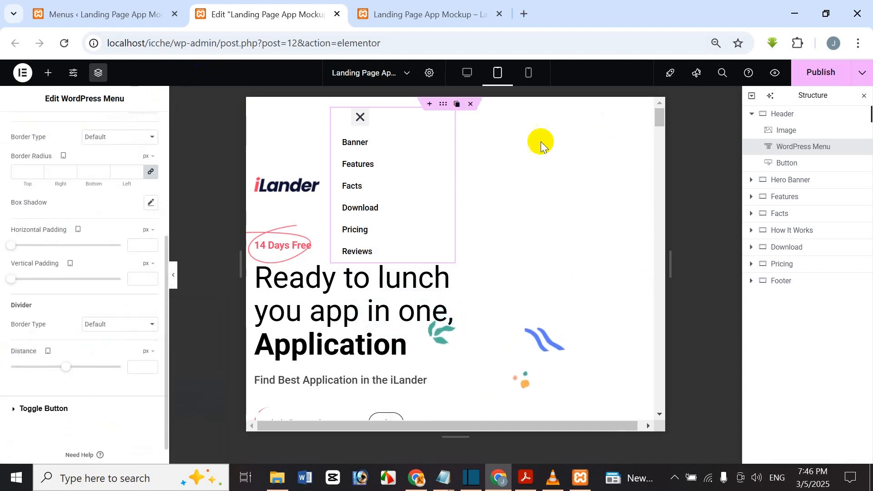
left_click(57, 409)
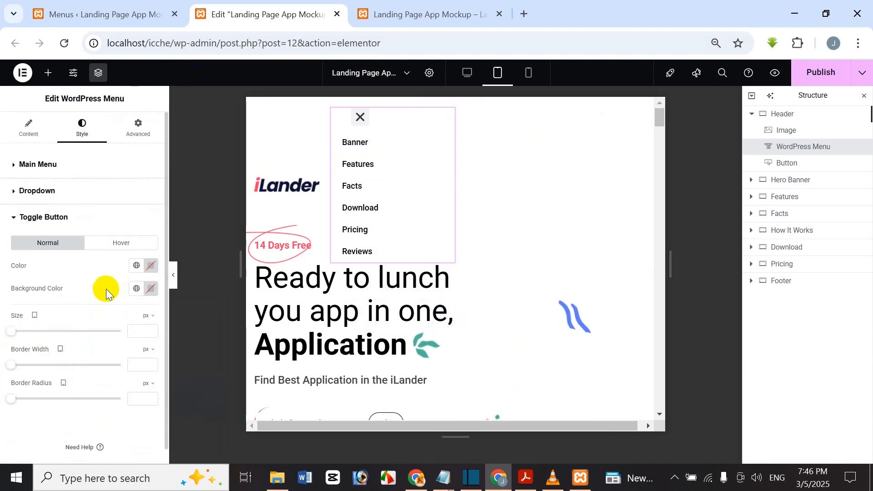
left_click(367, 113)
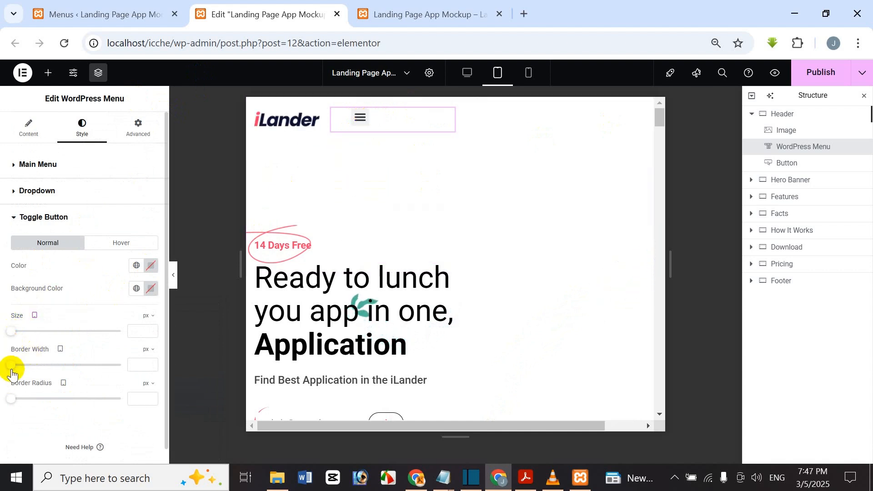
left_click(139, 246)
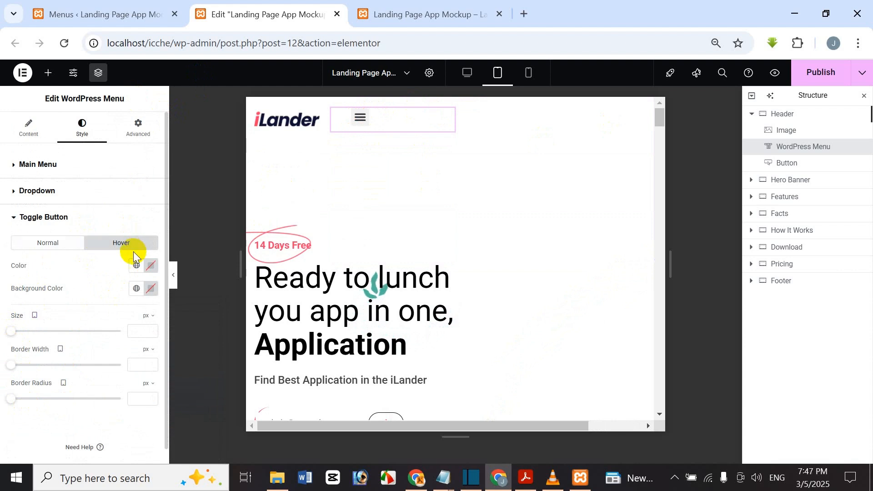
left_click(139, 118)
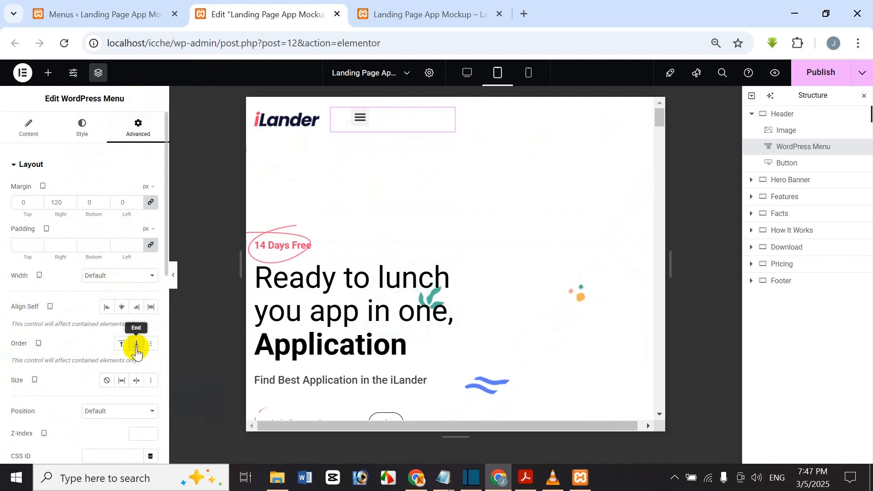
scroll(136, 353, "down", 2)
left_click(120, 245)
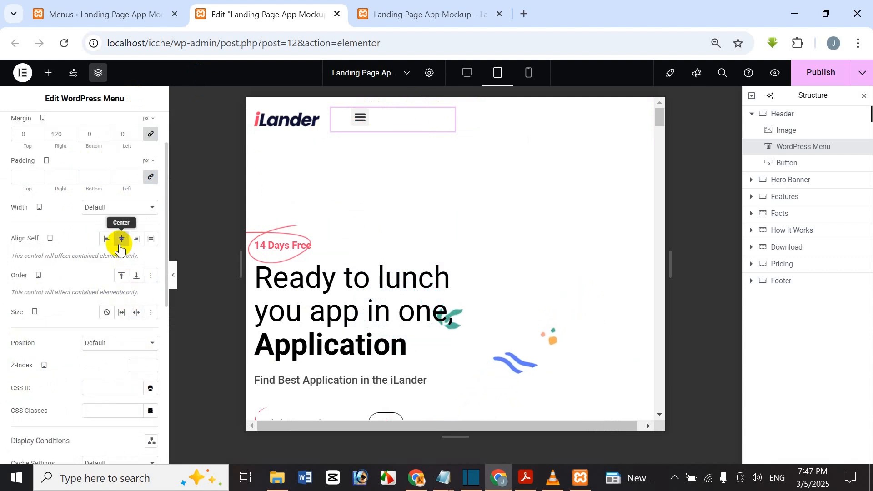
scroll(101, 315, "down", 7)
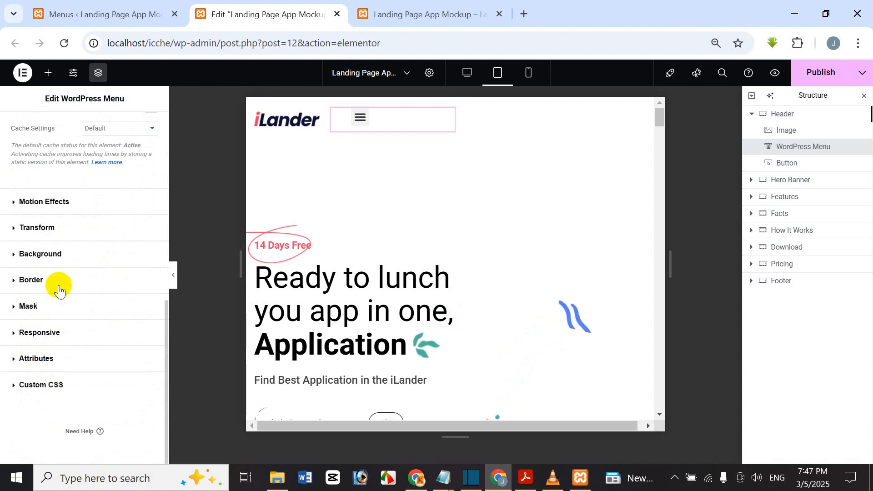
scroll(48, 362, "up", 10)
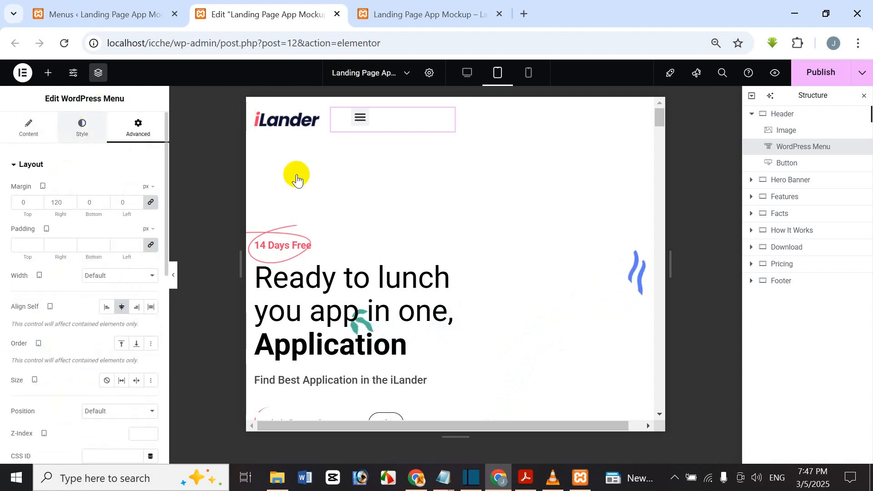
left_click(75, 131)
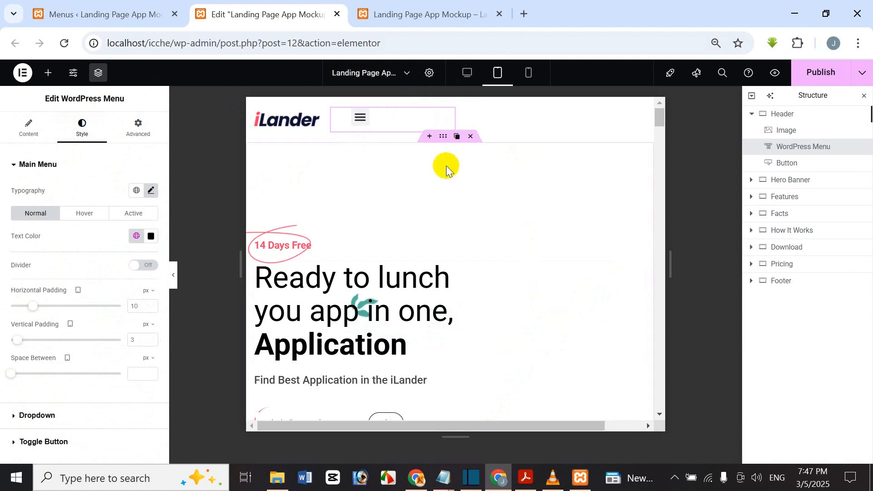
Step: Switch to the mobile portrait view and set the menu's Toggle Button size to 27 px
left_click(529, 80)
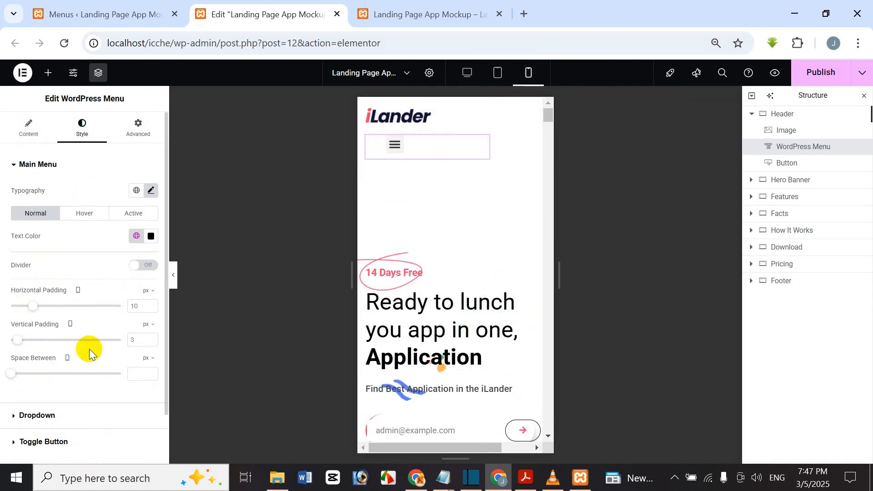
scroll(65, 381, "down", 1)
left_click(64, 385)
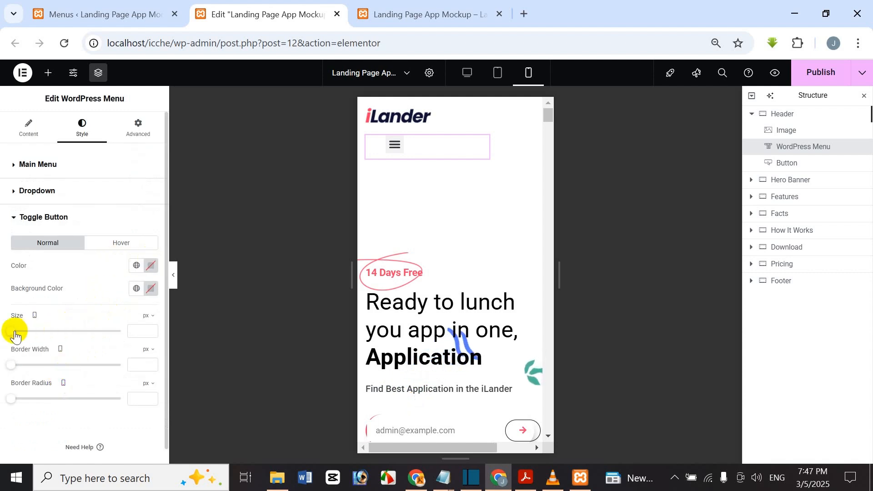
left_click_drag(15, 335, 35, 345)
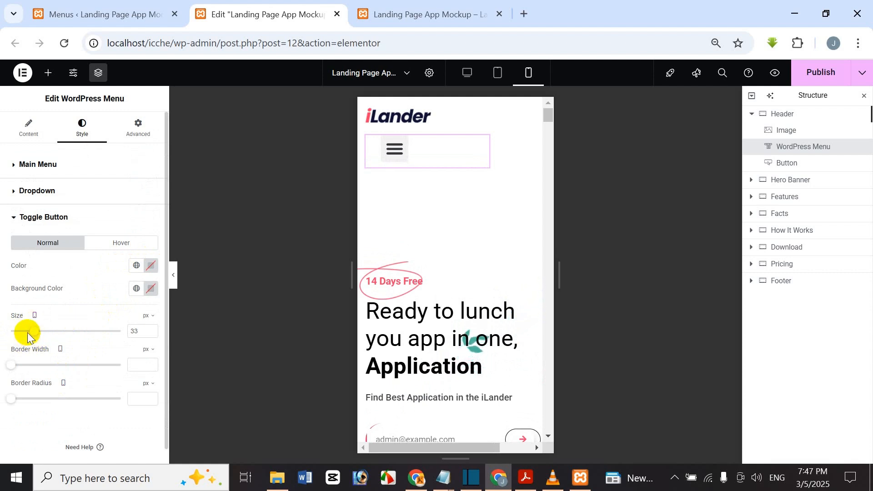
left_click_drag(27, 334, 25, 332)
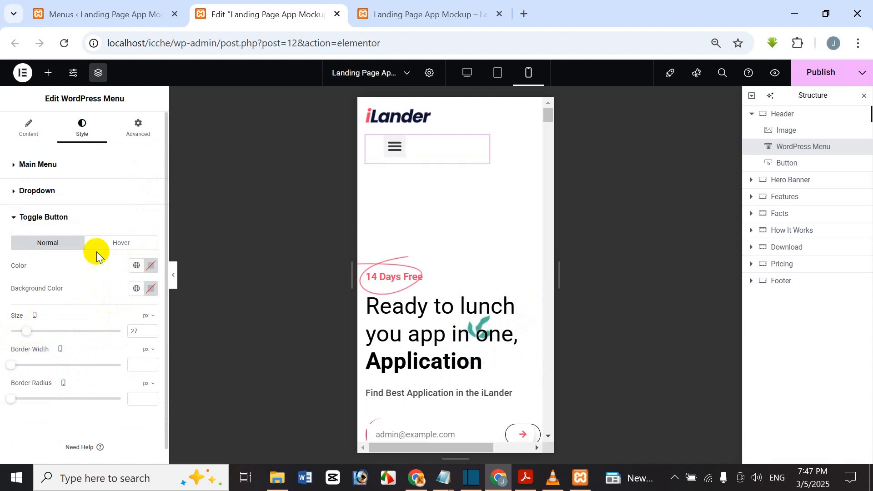
Step: Set the header logo image's width to 100% in the mobile layout
left_click(426, 119)
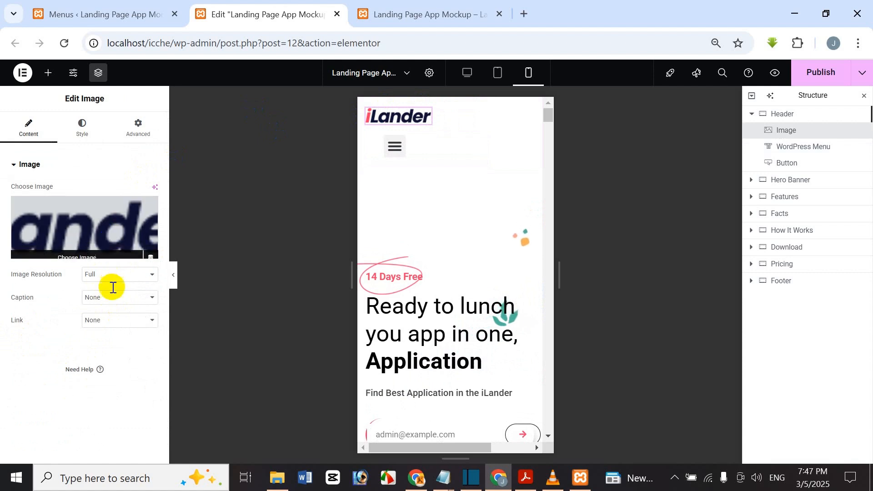
left_click(85, 132)
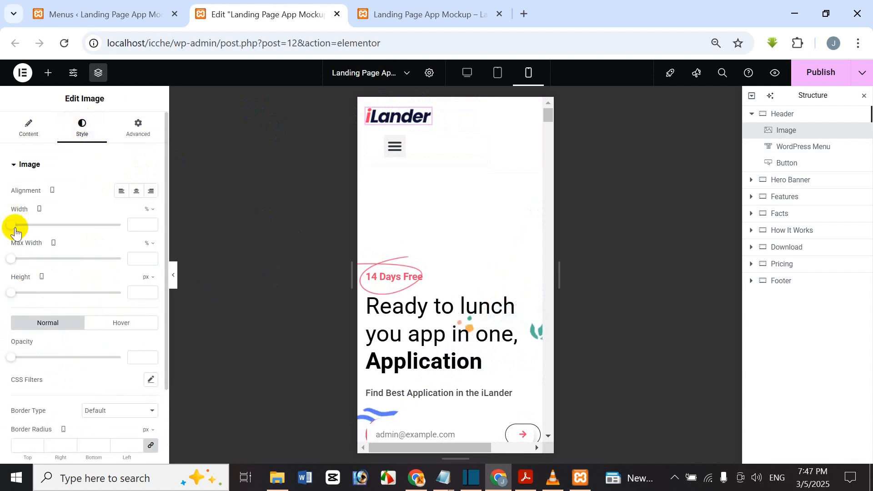
left_click_drag(14, 231, 134, 220)
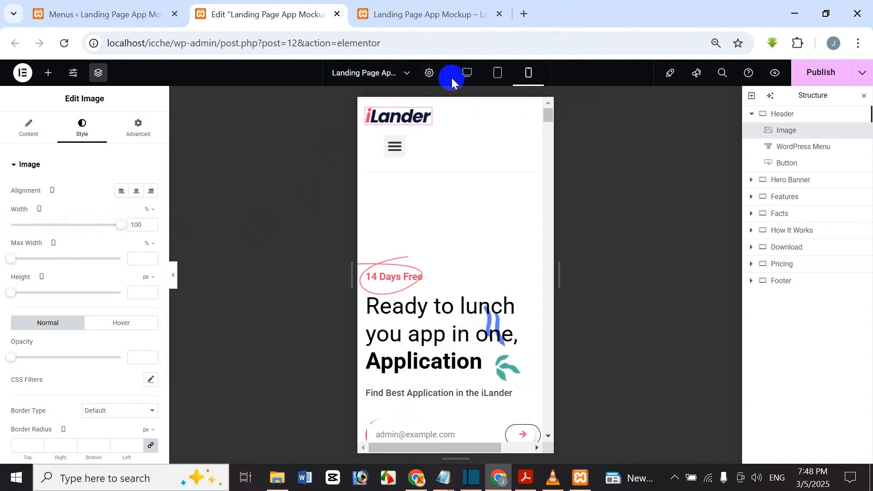
Step: Switch to the tablet portrait view and open the WordPress Menu's Toggle Button style settings
left_click(500, 78)
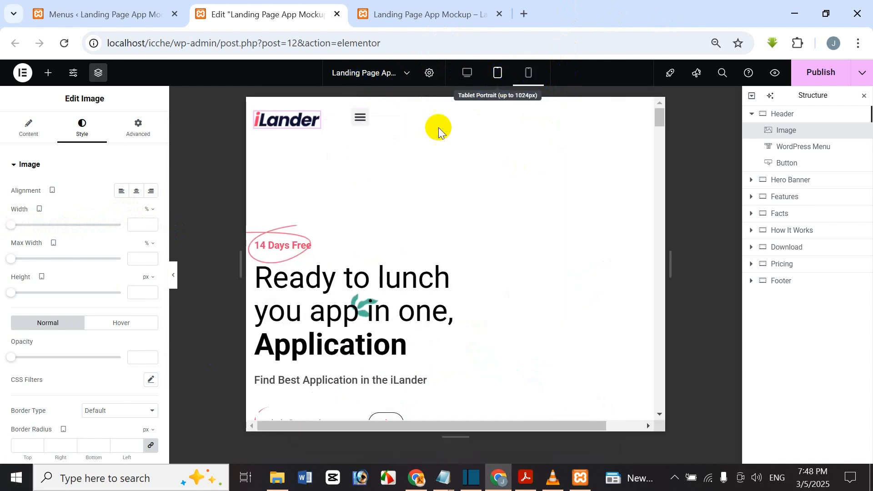
left_click(363, 125)
scroll(89, 346, "down", 1)
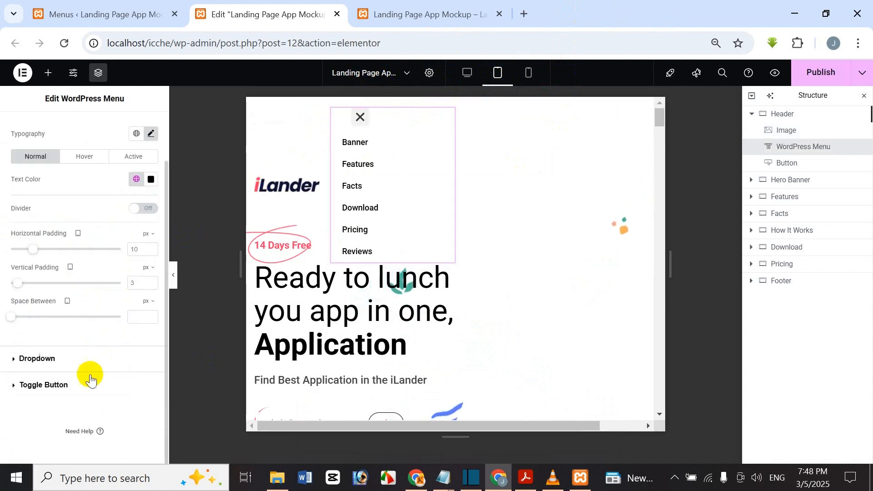
left_click(88, 385)
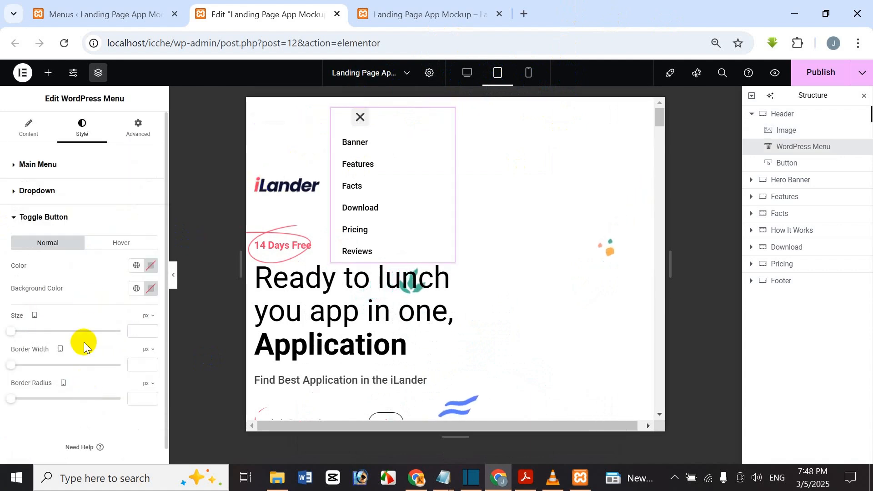
Step: Try the global Brand Color #FF3E66 as the Toggle Button's normal color and clear it again
left_click(152, 267)
left_click(136, 265)
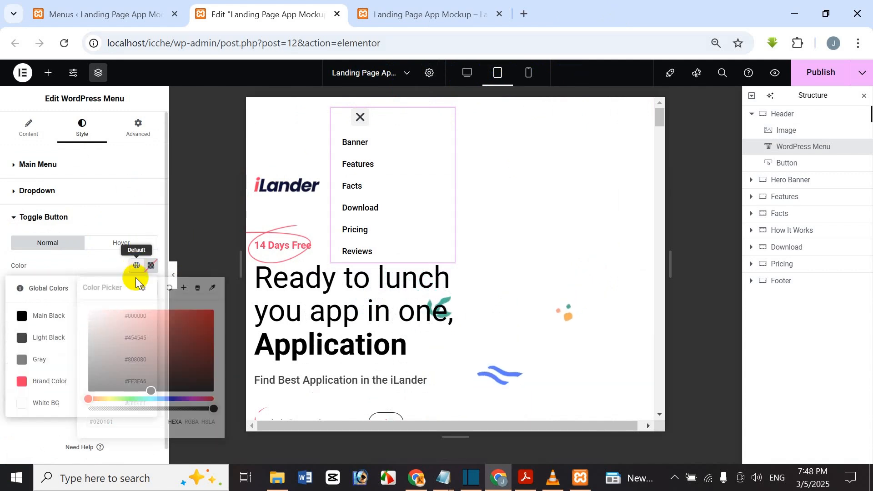
left_click(72, 380)
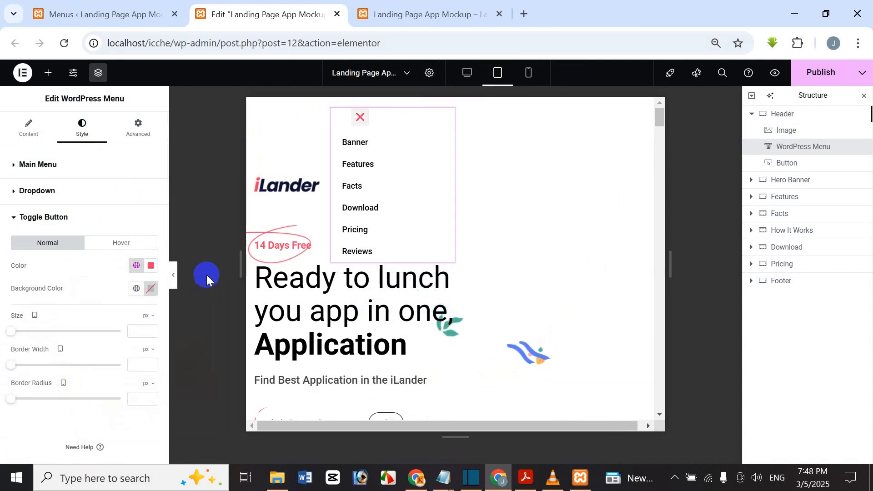
left_click(150, 267)
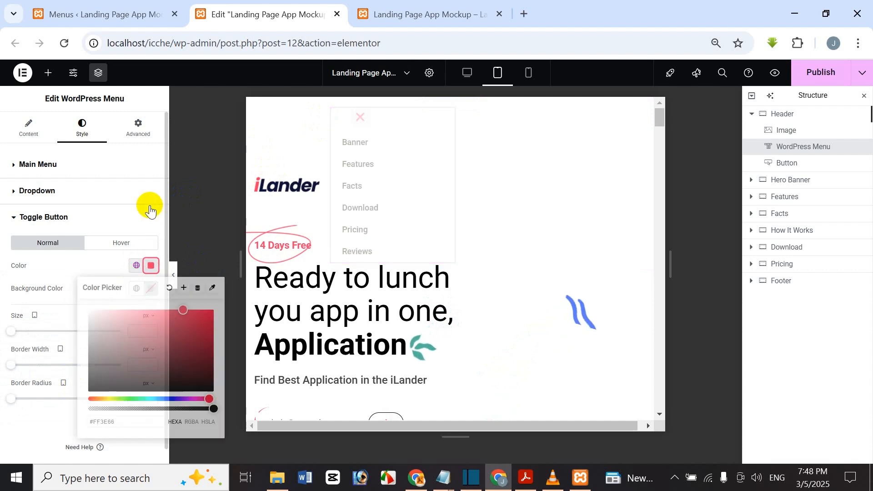
left_click(169, 287)
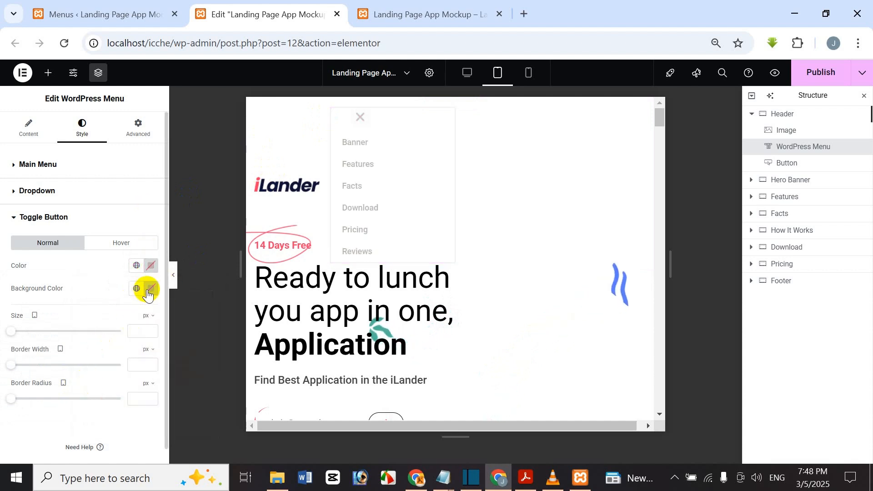
Step: Set the Toggle Button's normal background color to the global Brand Color #FF3E66
left_click(148, 292)
left_click(136, 288)
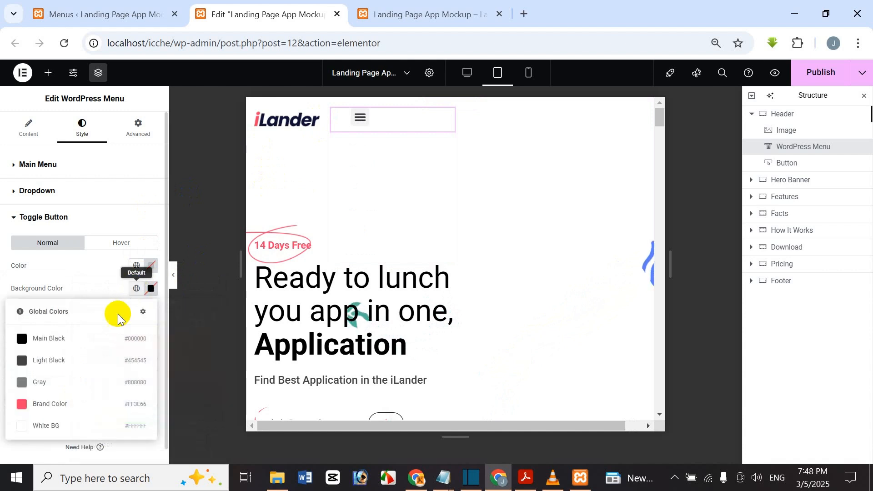
left_click(72, 409)
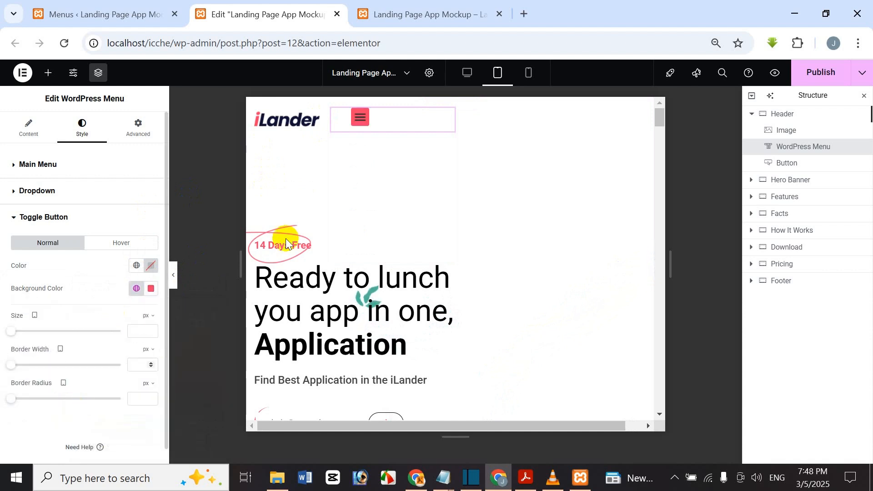
Step: Set the Toggle Button's normal color to the global White BG and expand the tablet menu to check it
left_click(148, 267)
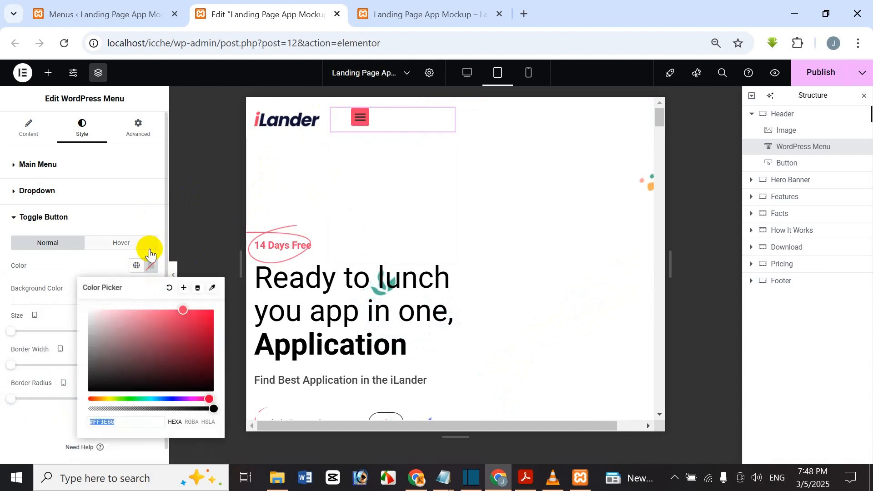
left_click(136, 265)
left_click(42, 404)
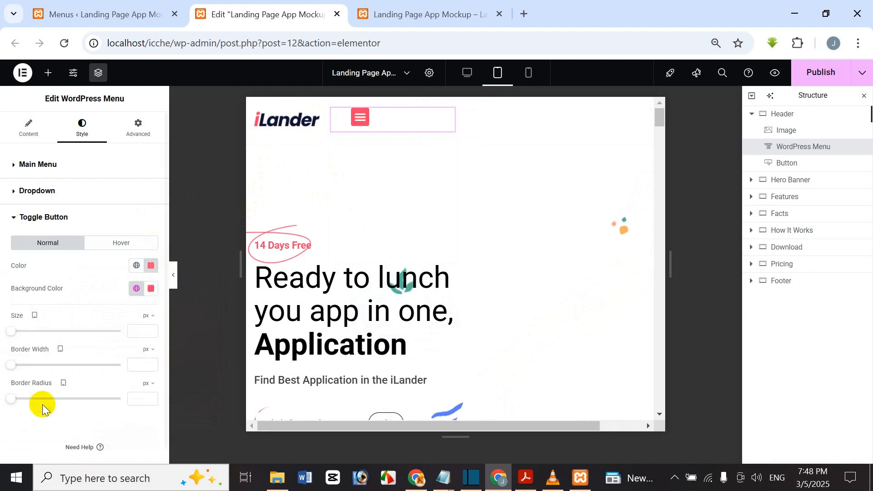
left_click(359, 119)
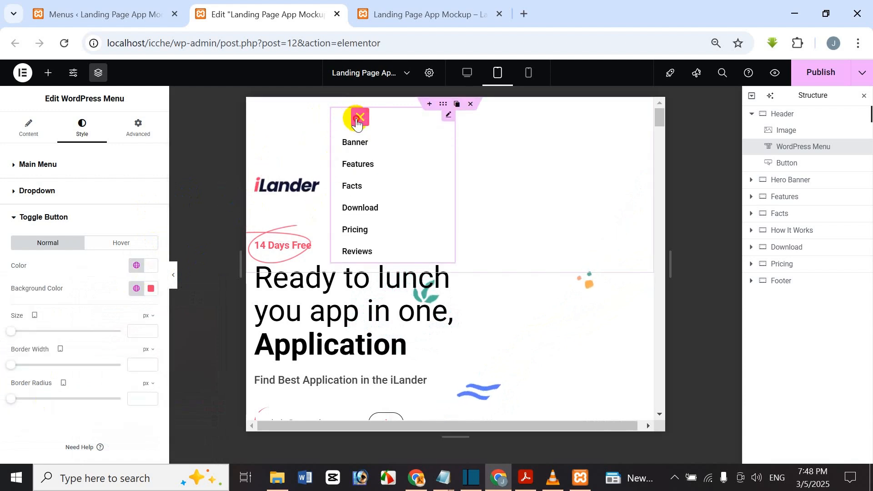
Step: Check the header in the mobile portrait and desktop views and publish the page changes
left_click(529, 73)
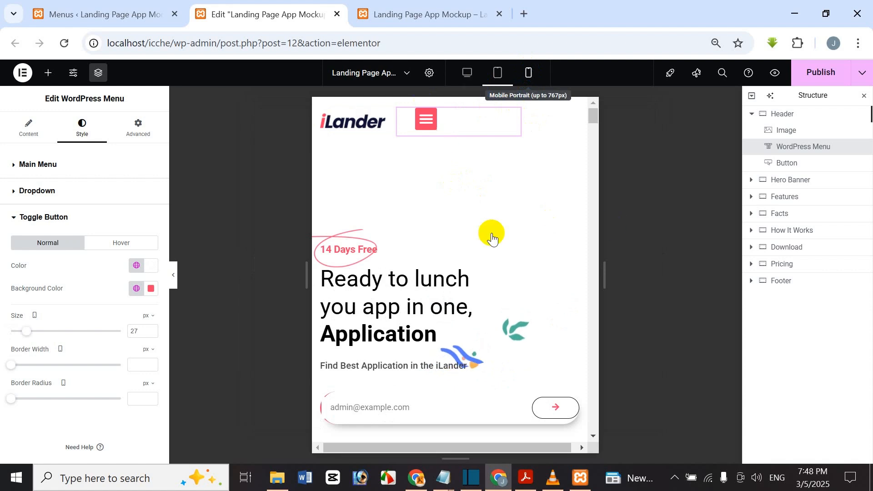
left_click(473, 71)
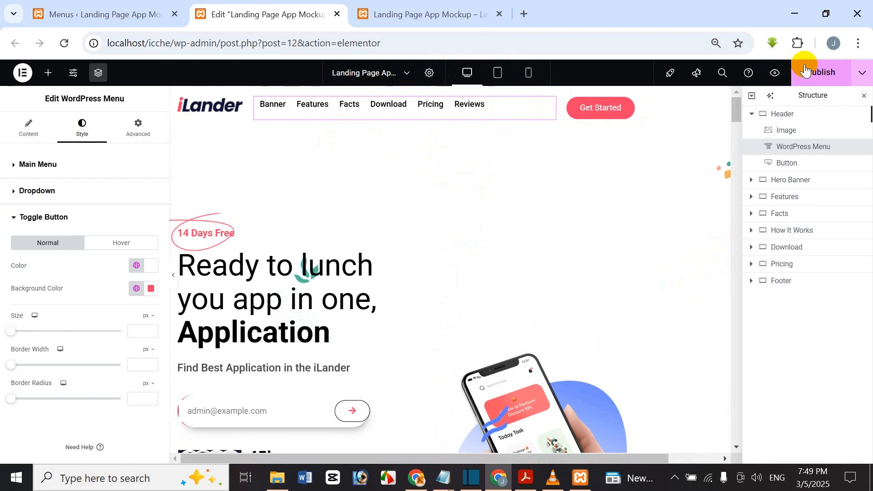
scroll(680, 256, "down", 2)
scroll(684, 238, "up", 2)
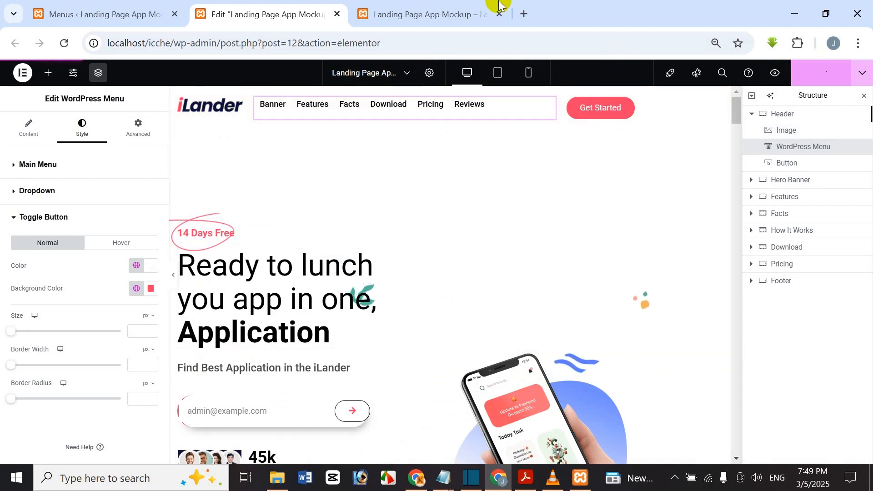
Step: Switch to the live landing page, check the sticky header while moving through the page, and reload it
left_click(445, 12)
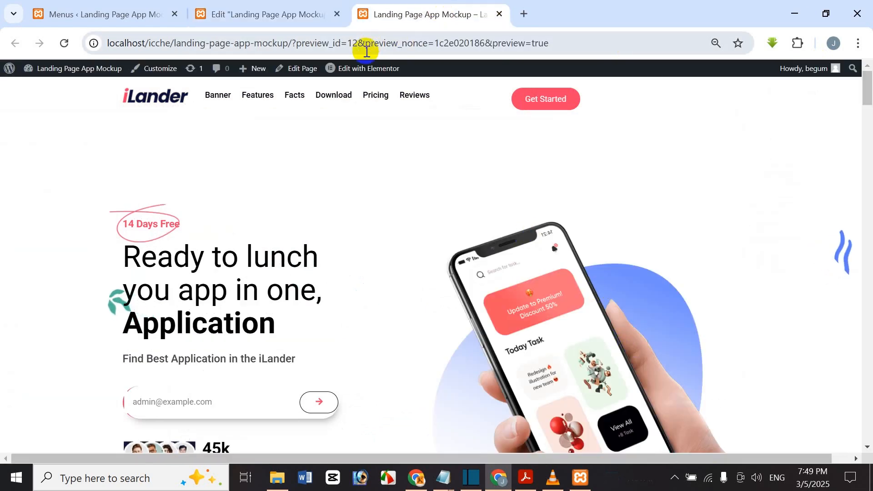
scroll(411, 107, "down", 12)
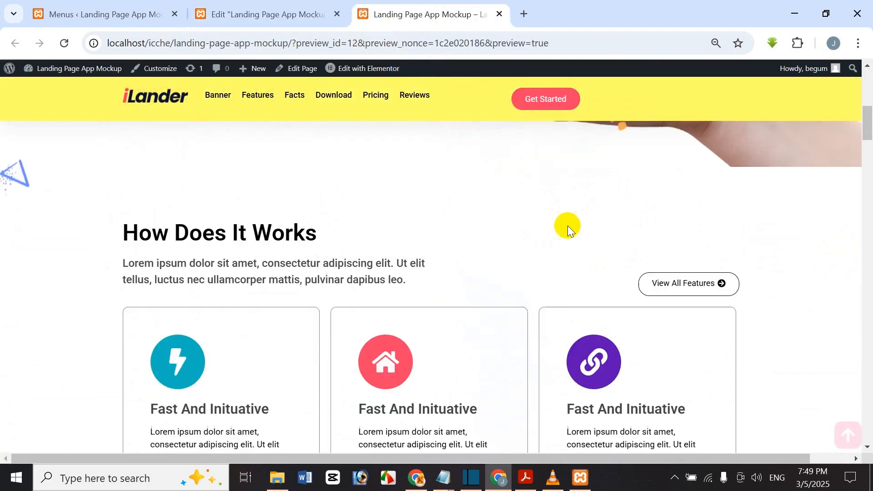
scroll(557, 231, "up", 10)
key("F5")
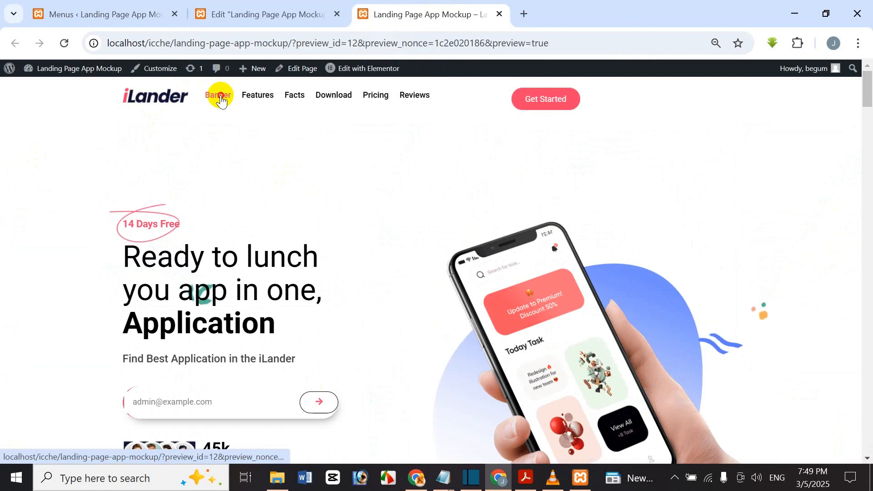
Step: Test the Features and Download menu links and the back-to-top button, and check the header's scrolling behavior
left_click(266, 99)
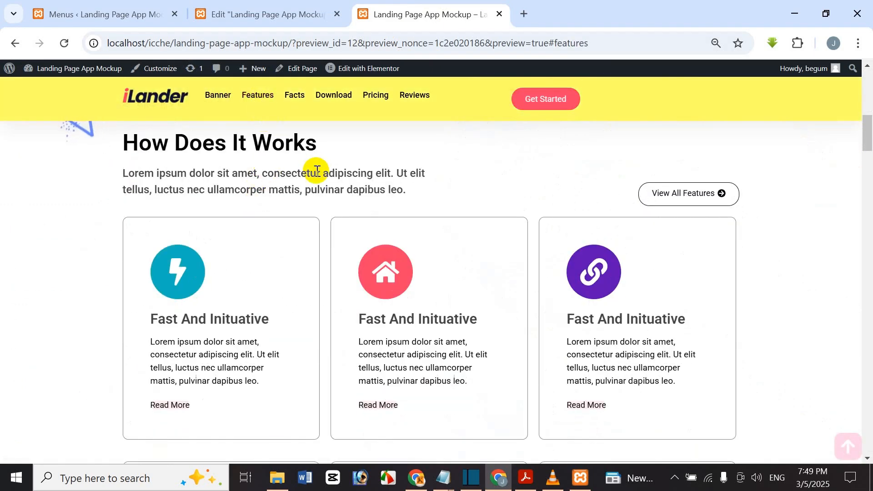
left_click(348, 97)
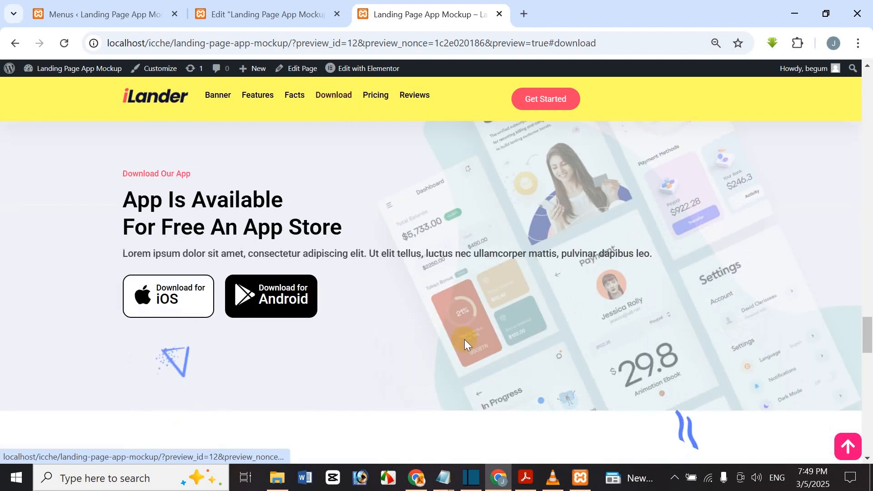
left_click(857, 444)
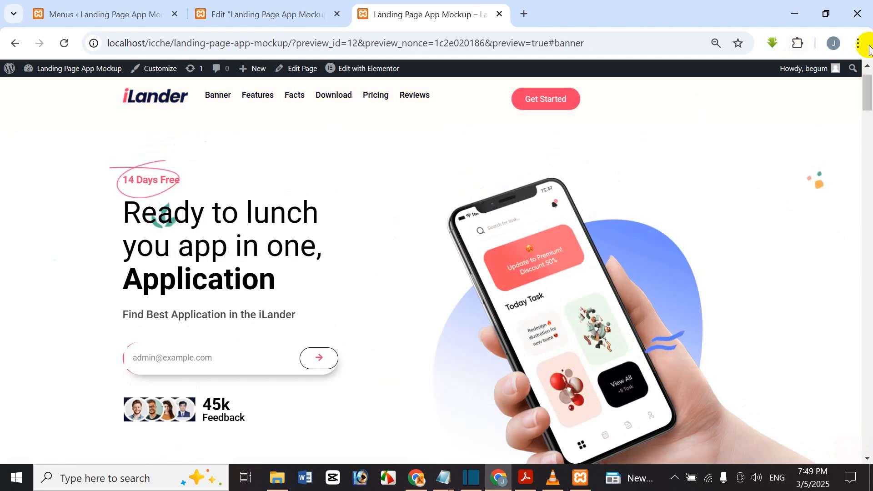
left_click_drag(868, 86, 869, 64)
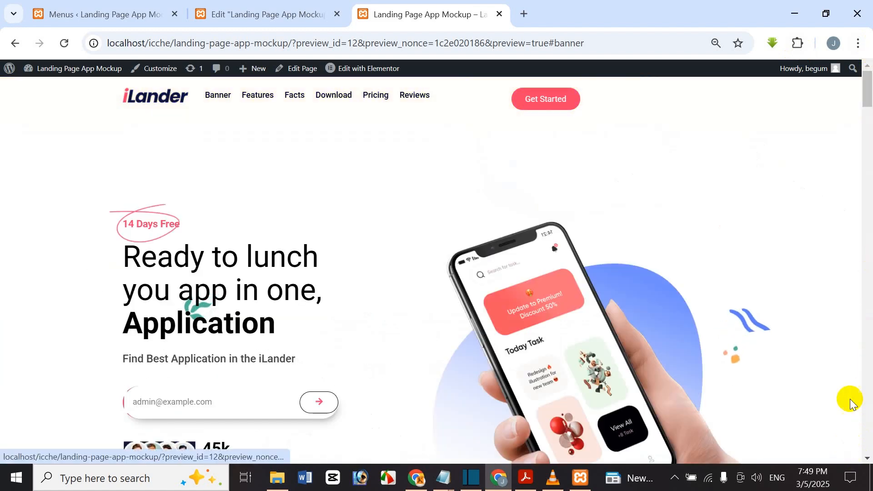
left_click_drag(869, 77, 869, 364)
left_click_drag(863, 294, 864, 39)
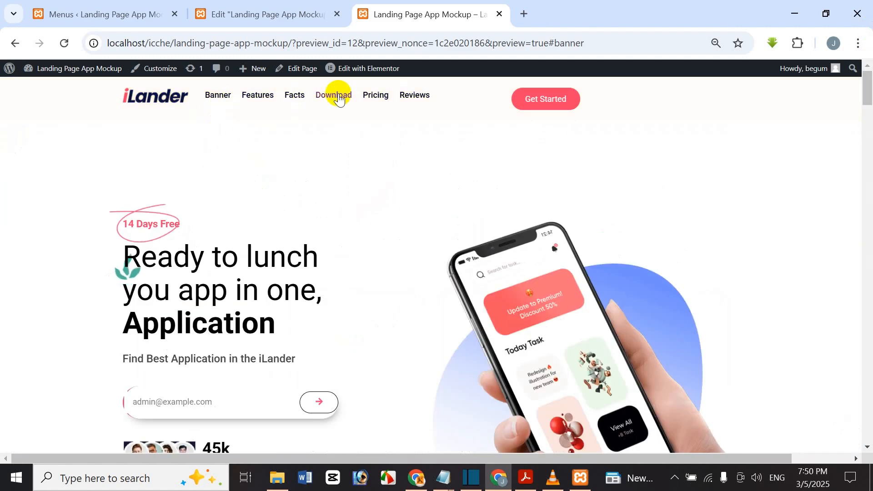
Step: Test the Download, Pricing, Features and Facts menu links and return to the banner with the back-to-top button
left_click(339, 98)
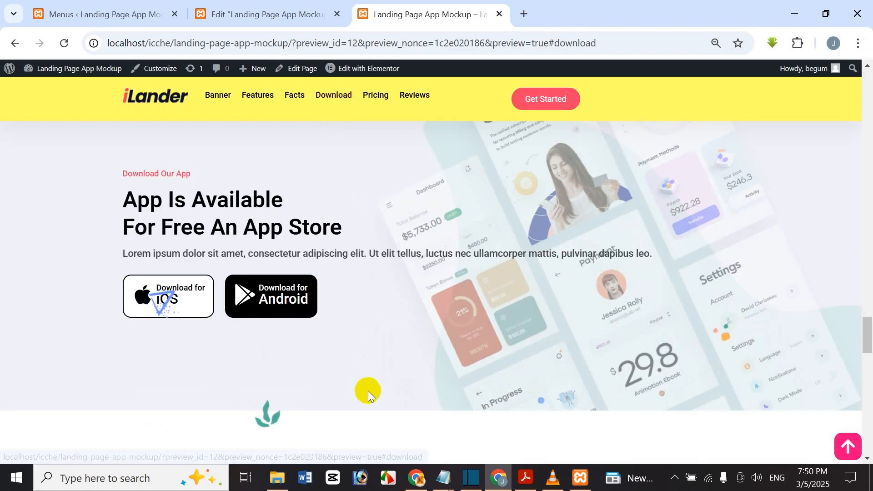
left_click(376, 97)
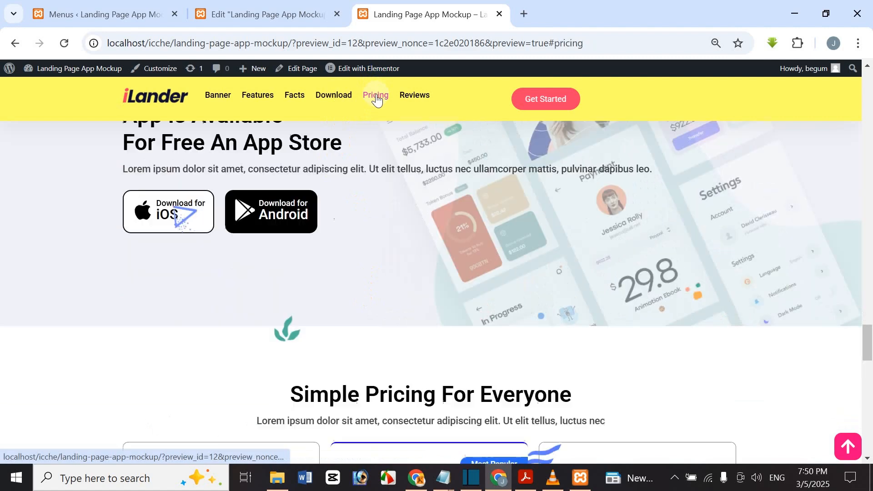
left_click(263, 99)
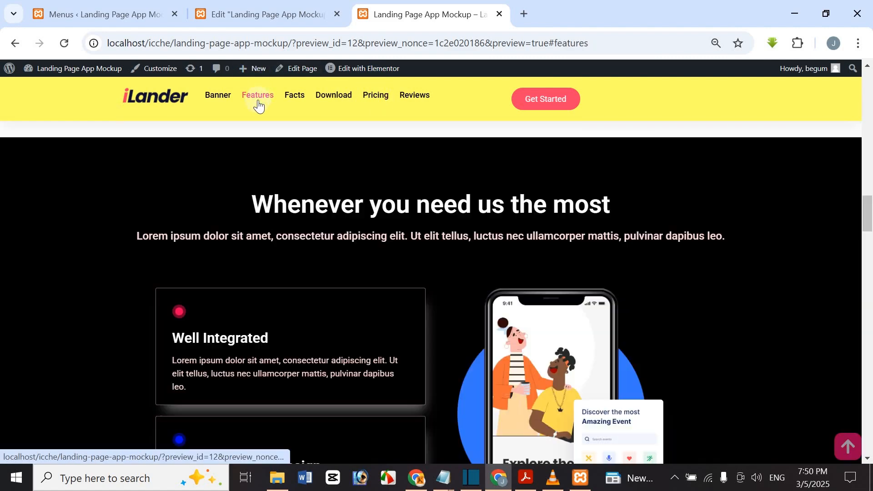
left_click(288, 98)
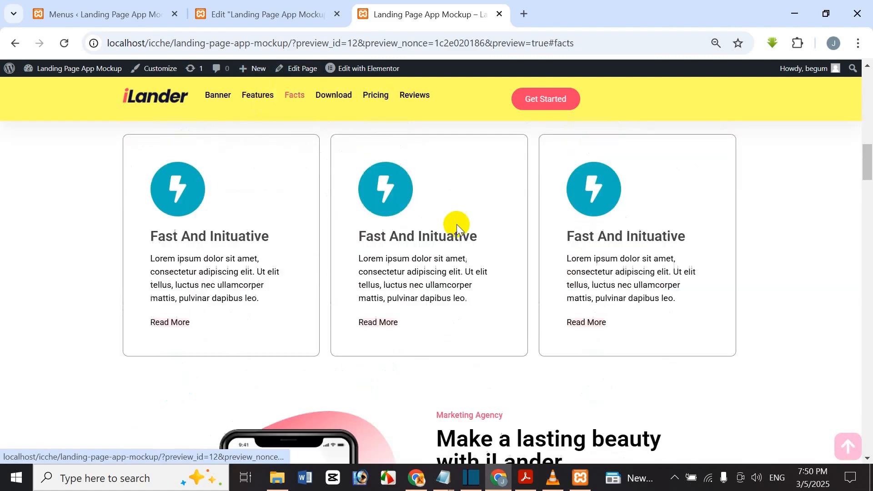
left_click(850, 446)
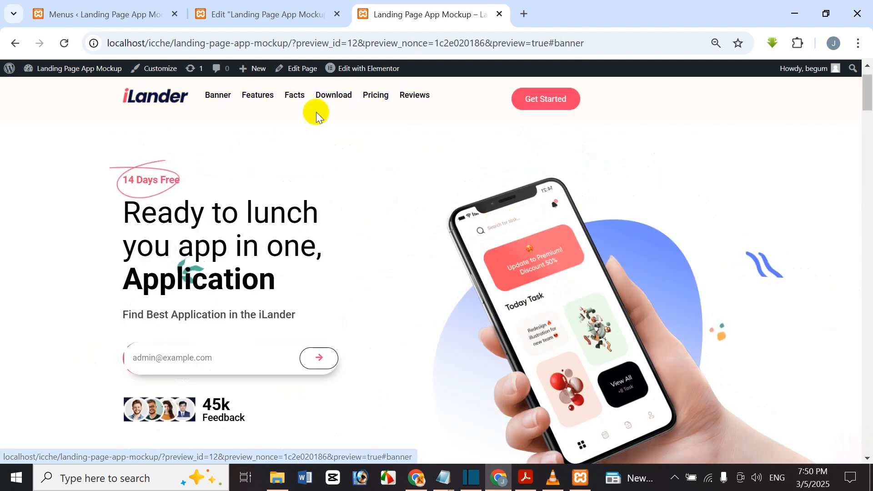
Step: Check that the Features, Facts and Reviews menu links reach their sections and return to the page's beginning
left_click(254, 96)
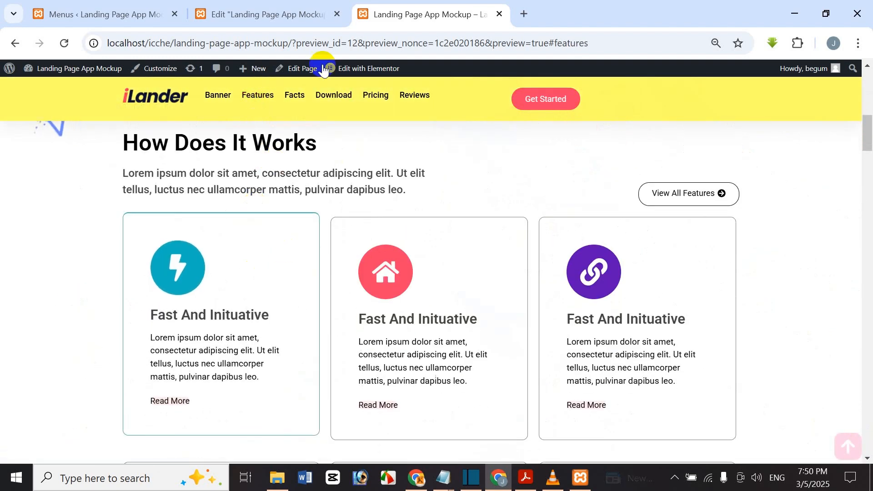
left_click(299, 104)
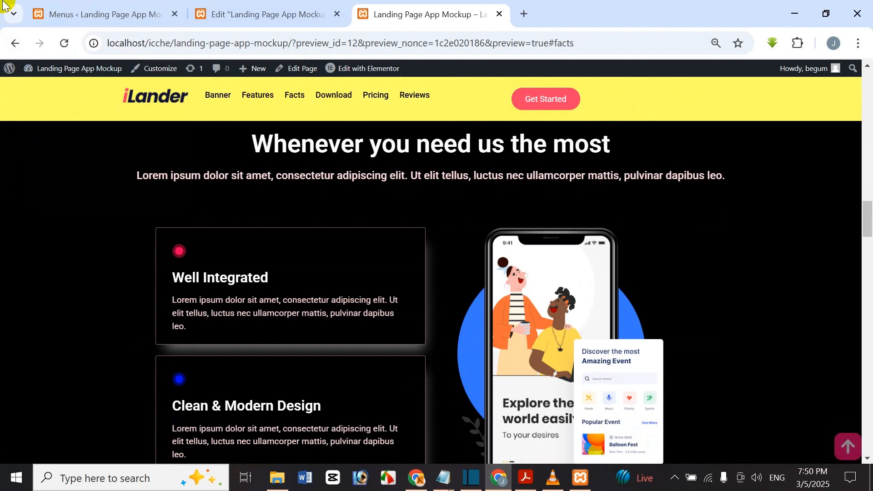
left_click(405, 95)
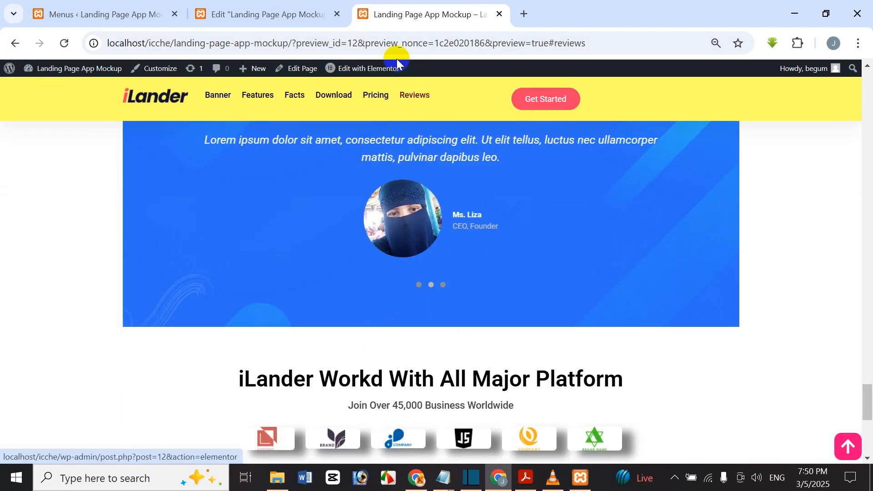
left_click(395, 161)
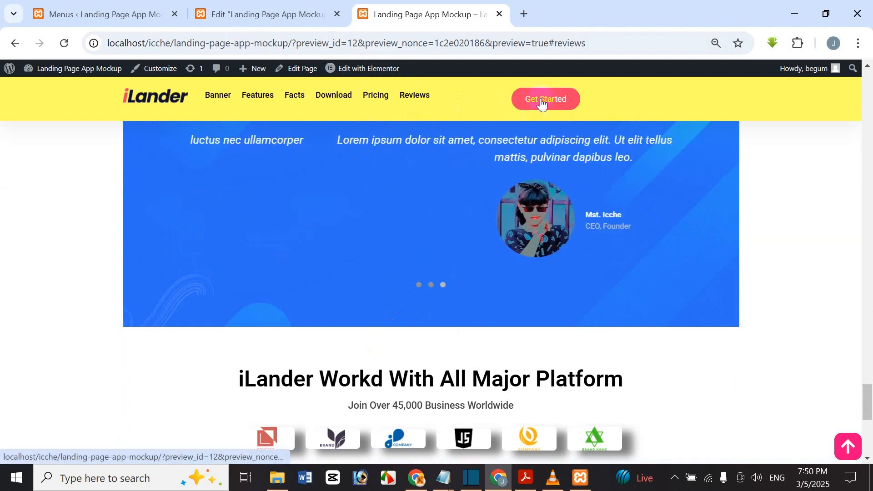
left_click_drag(866, 403, 869, 87)
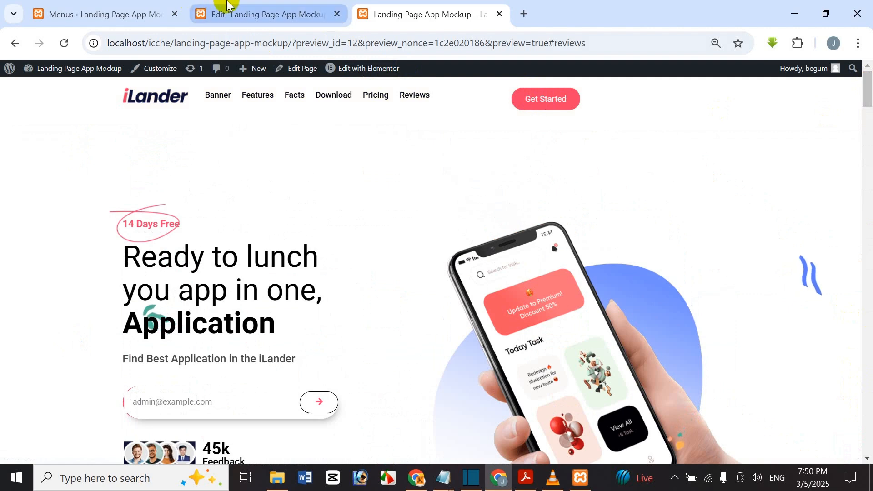
left_click(224, 10)
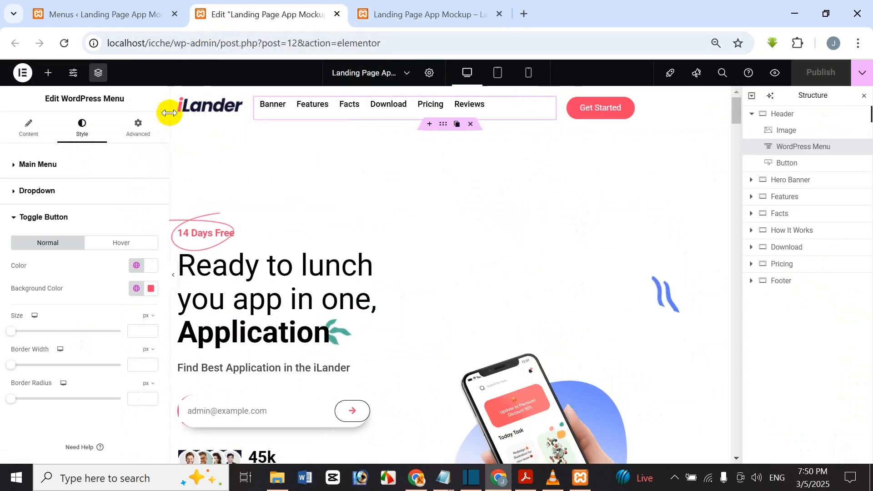
left_click(460, 12)
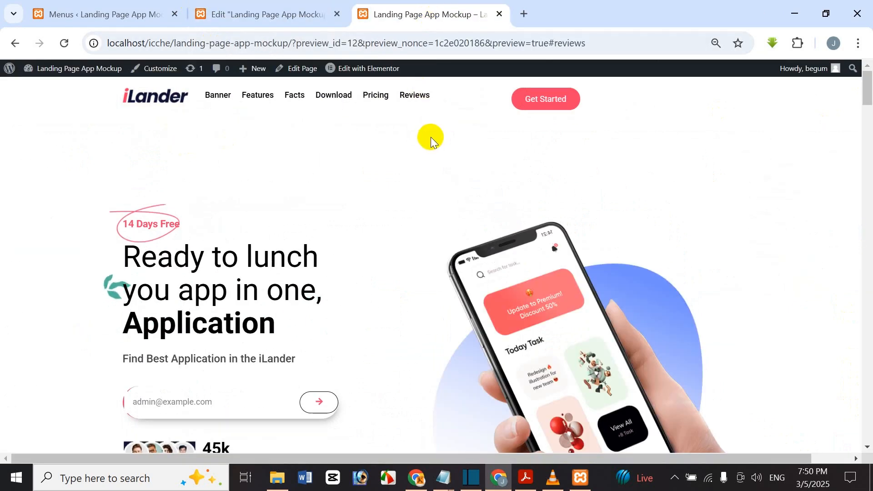